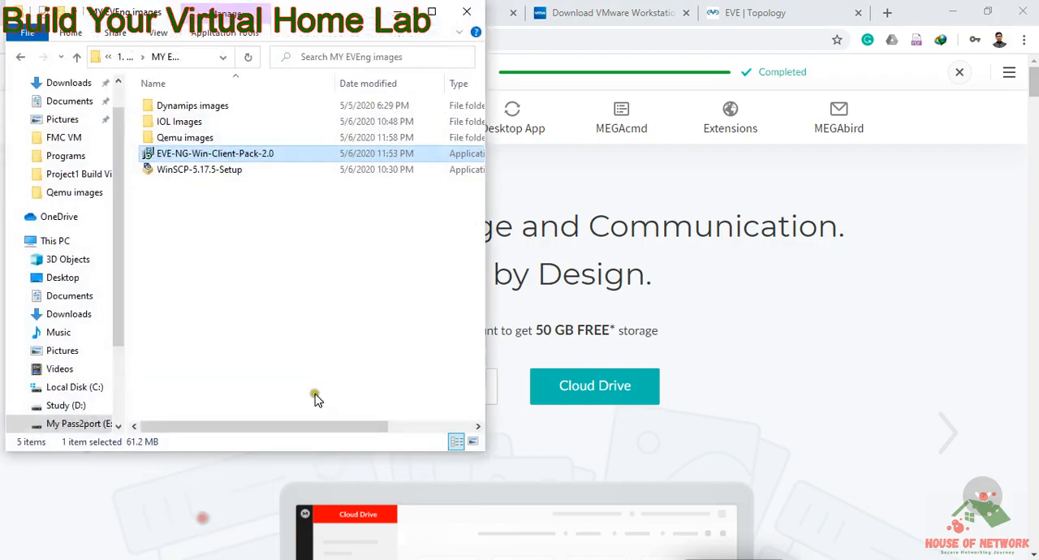
Step: Run the EVE-NG-Win-Client-Pack-2.0 installer with the default components, including Wireshark 3.0.6 and UltraVNC 1.2.3
double_click(211, 152)
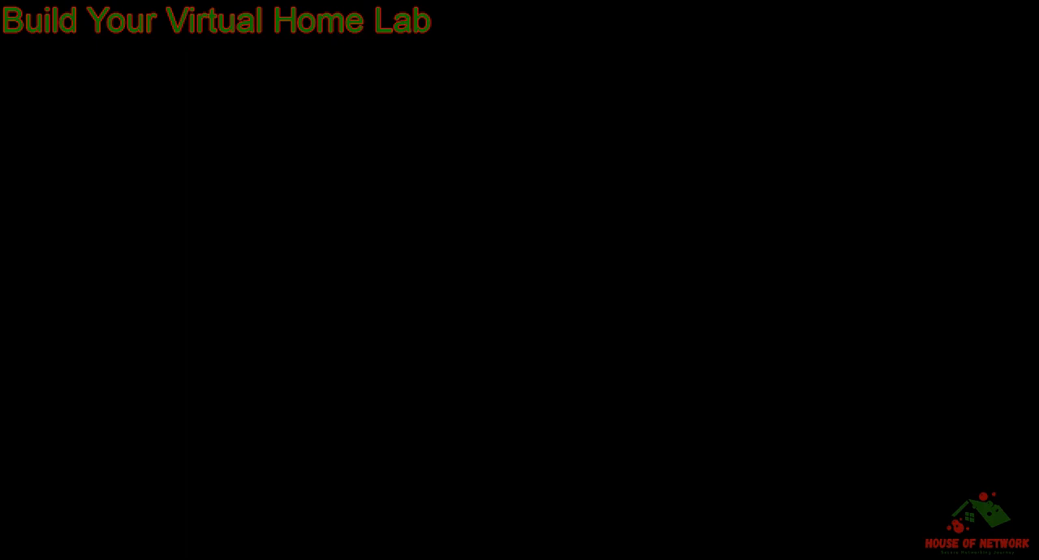
click(437, 391)
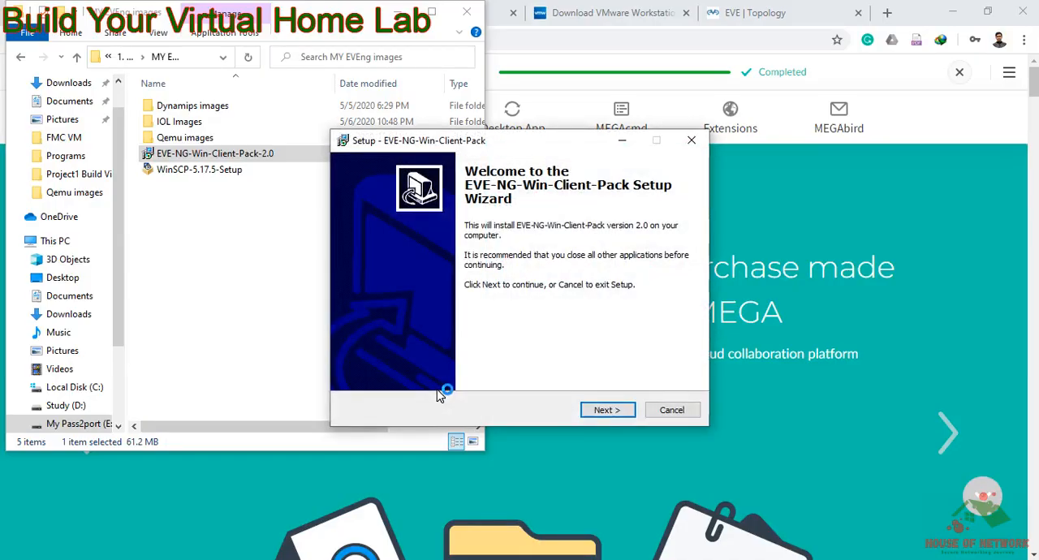
click(597, 413)
click(598, 412)
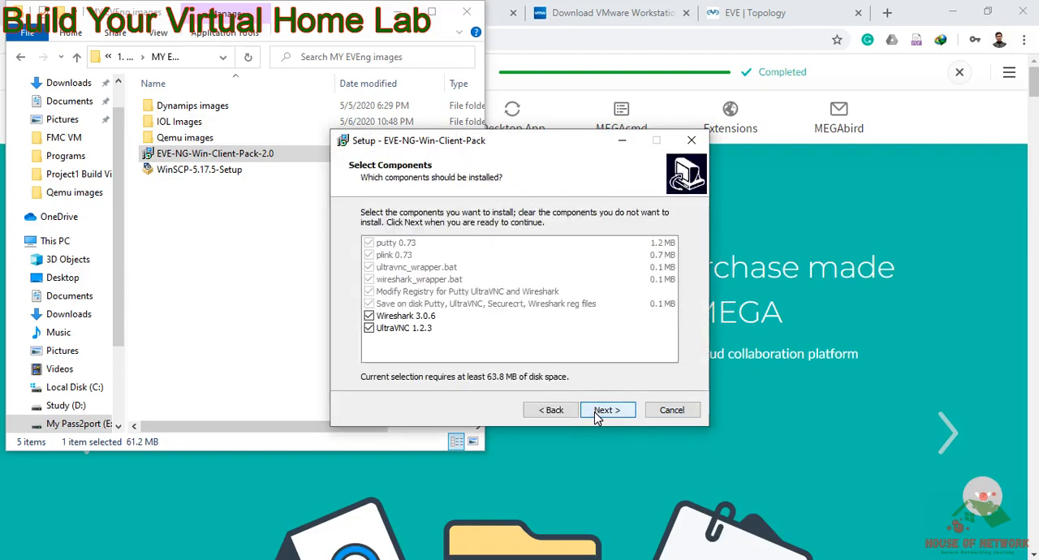
click(597, 414)
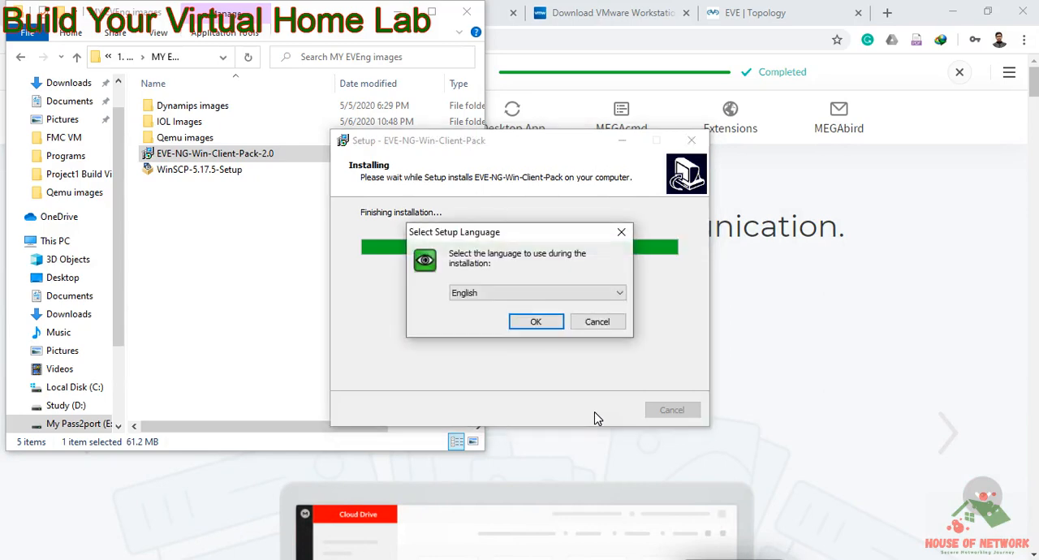
Step: Install UltraVNC in English, accepting the license agreement and keeping the custom installation with all components selected
click(535, 323)
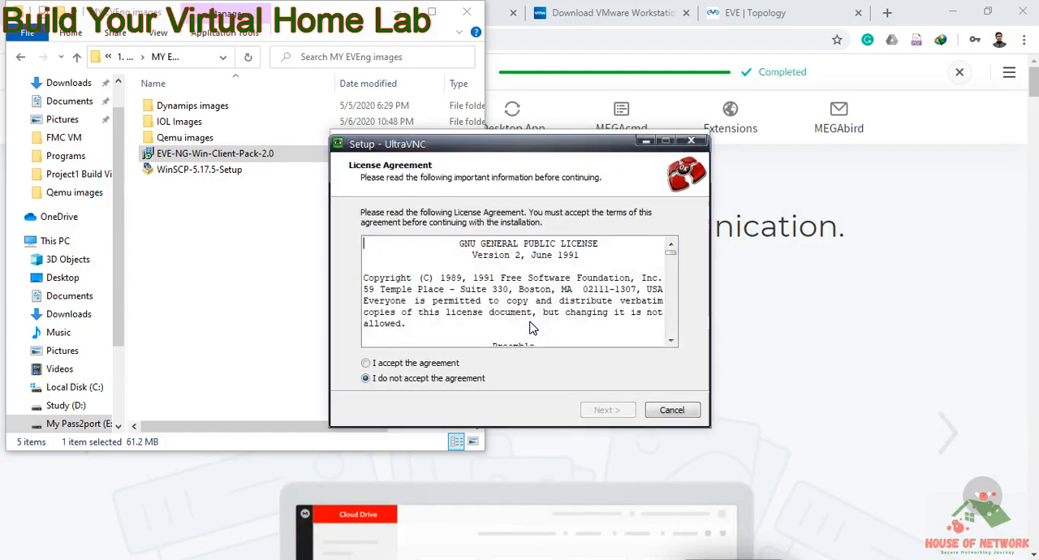
click(443, 366)
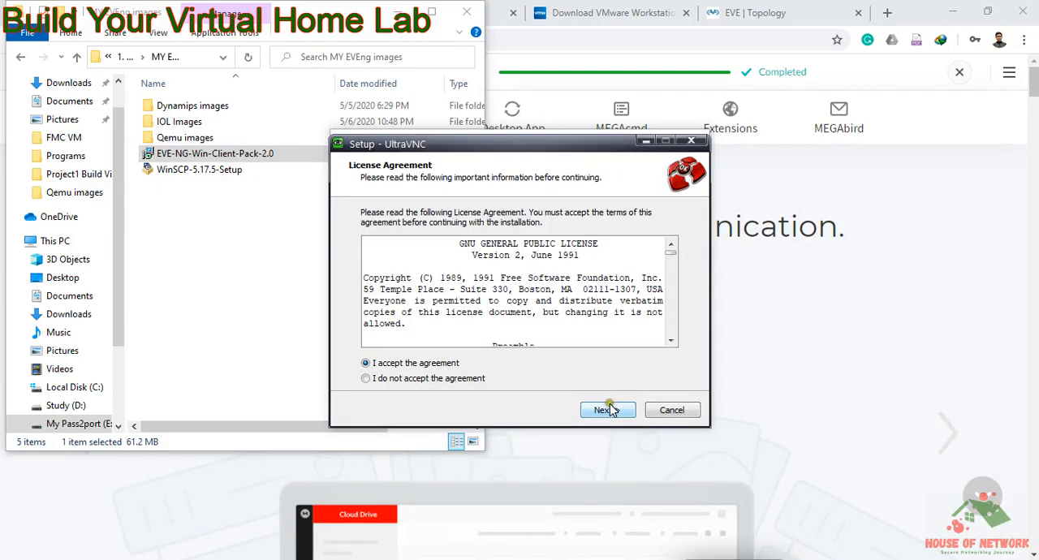
click(608, 410)
click(608, 410)
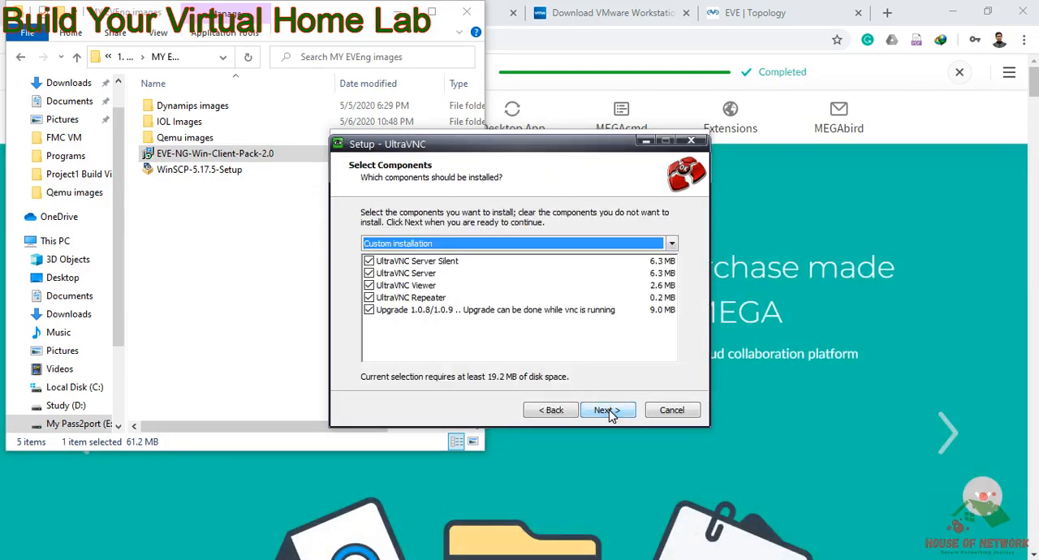
click(607, 410)
click(607, 410)
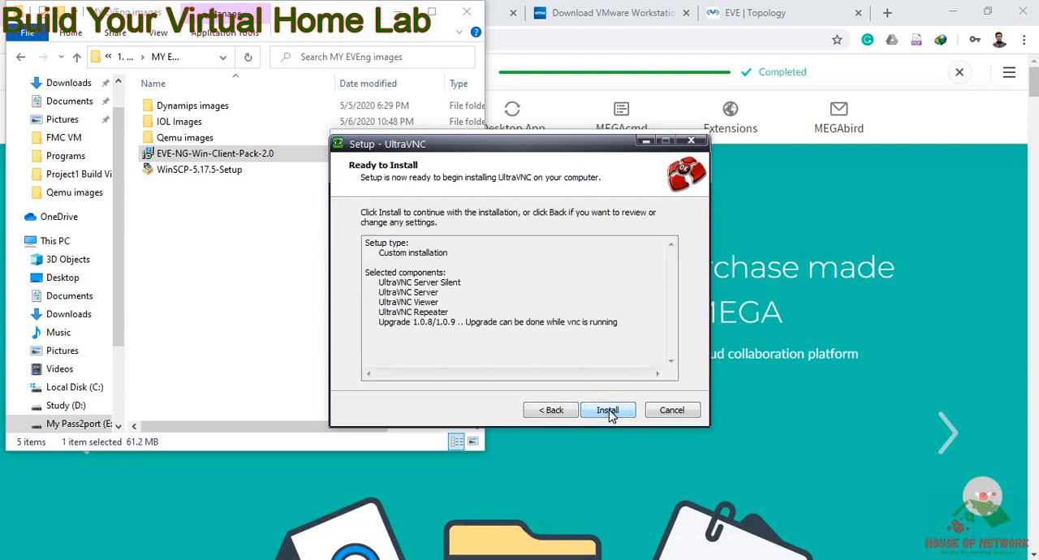
click(608, 410)
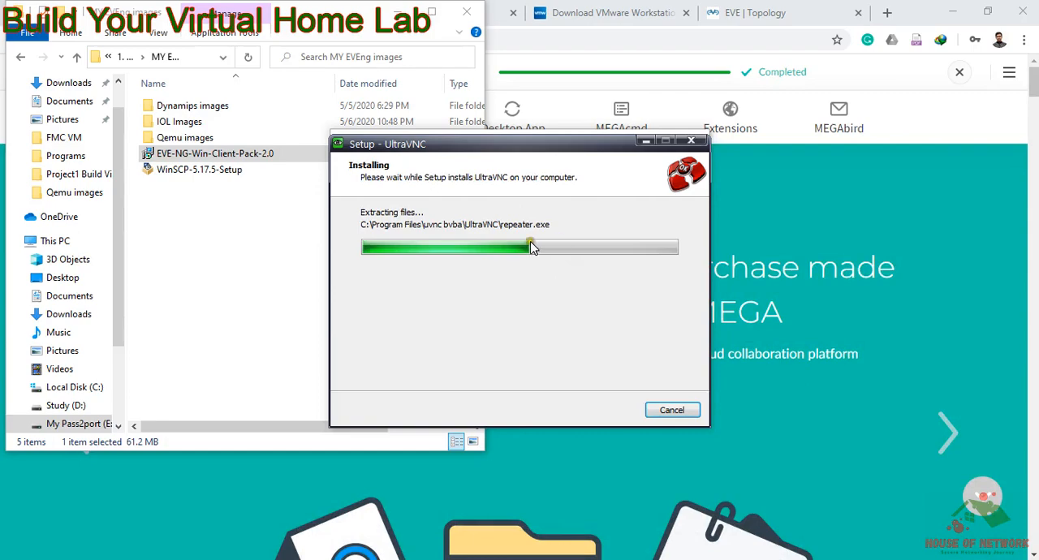
Step: Bring up the EVE topology page in the browser and select all the routers, switches and Windows nodes
click(398, 12)
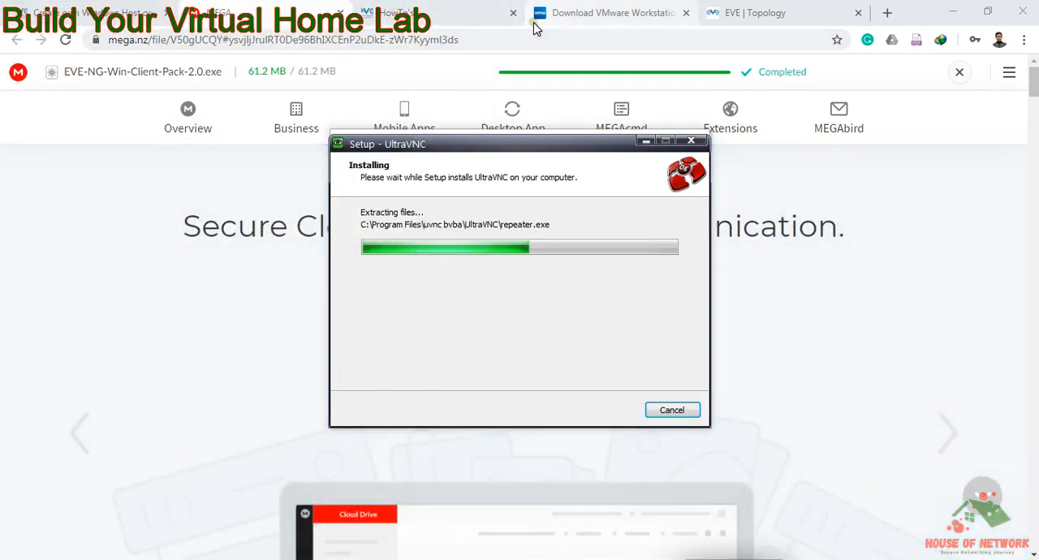
click(743, 12)
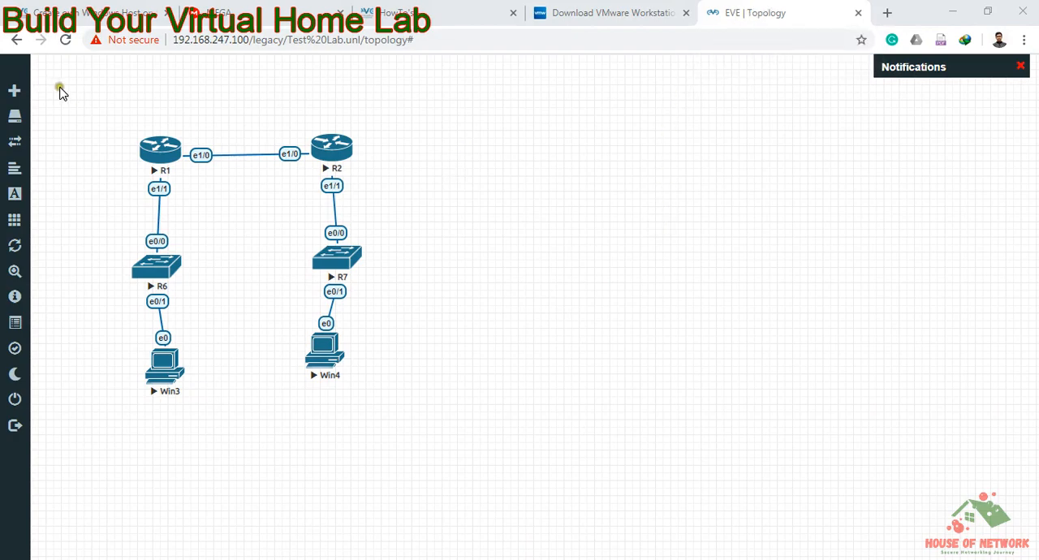
drag(80, 87, 387, 416)
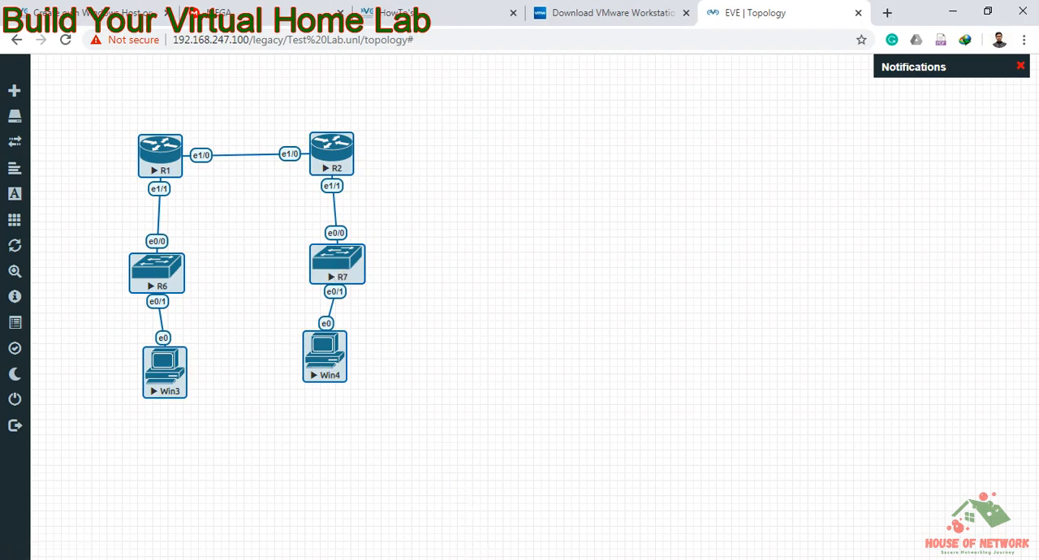
Step: Switch to WinSCP and examine the images in the server's /opt/unetlab/addons/qemu folder
click(485, 559)
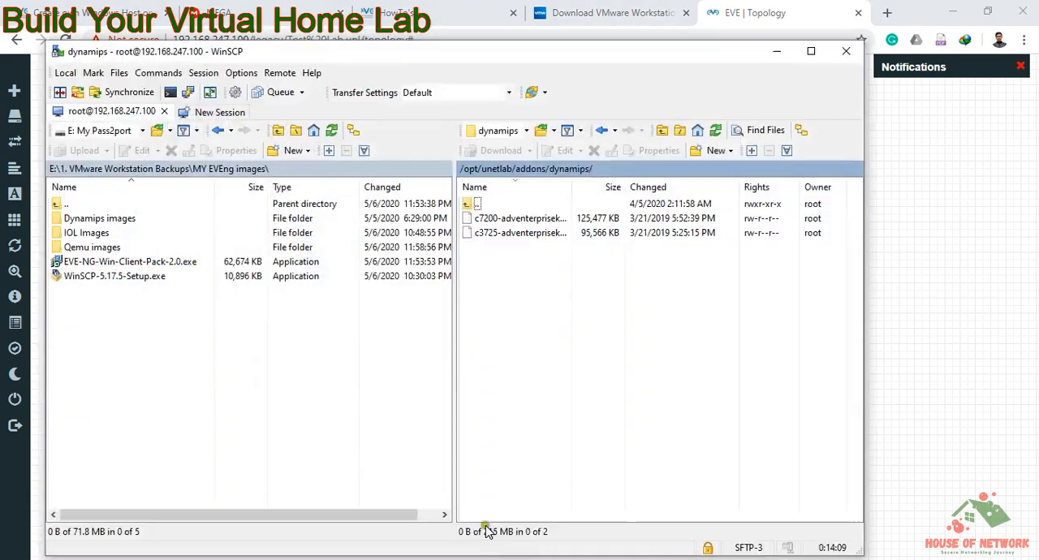
double_click(485, 205)
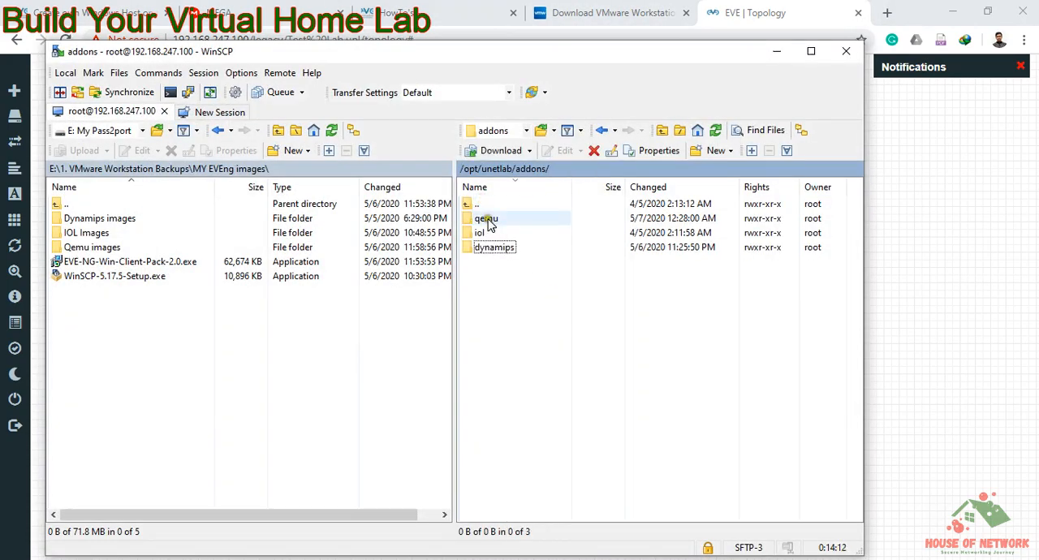
double_click(488, 221)
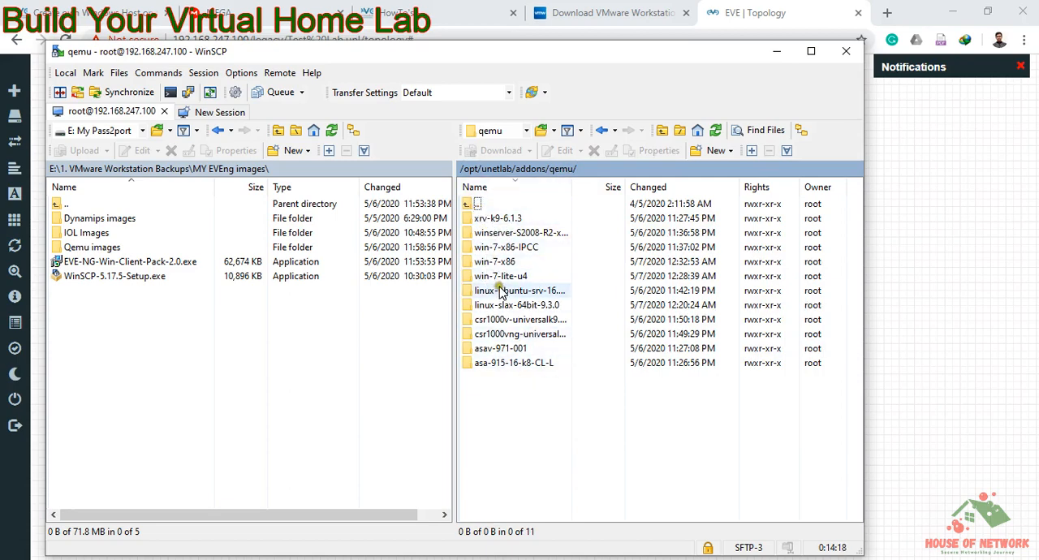
double_click(477, 204)
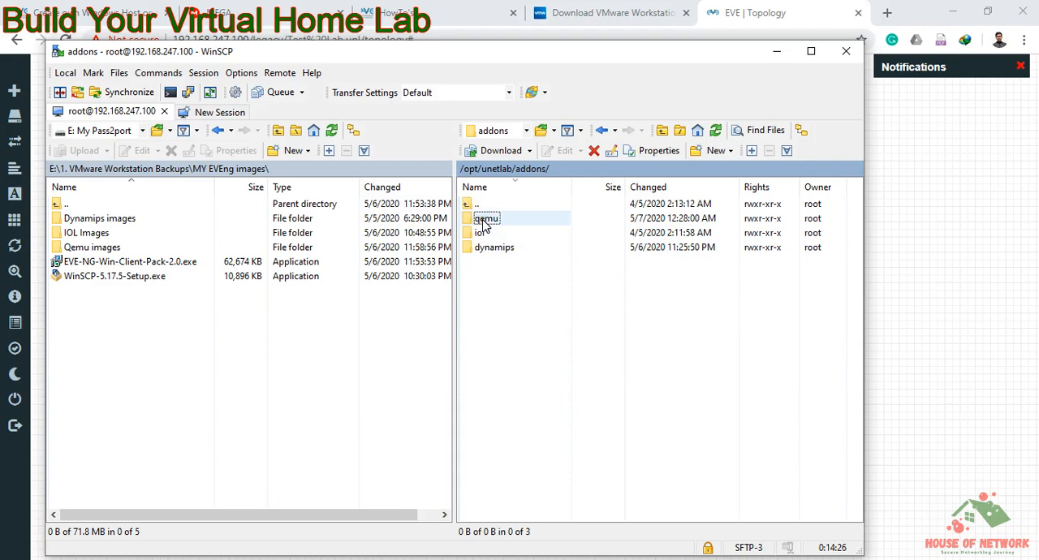
double_click(485, 222)
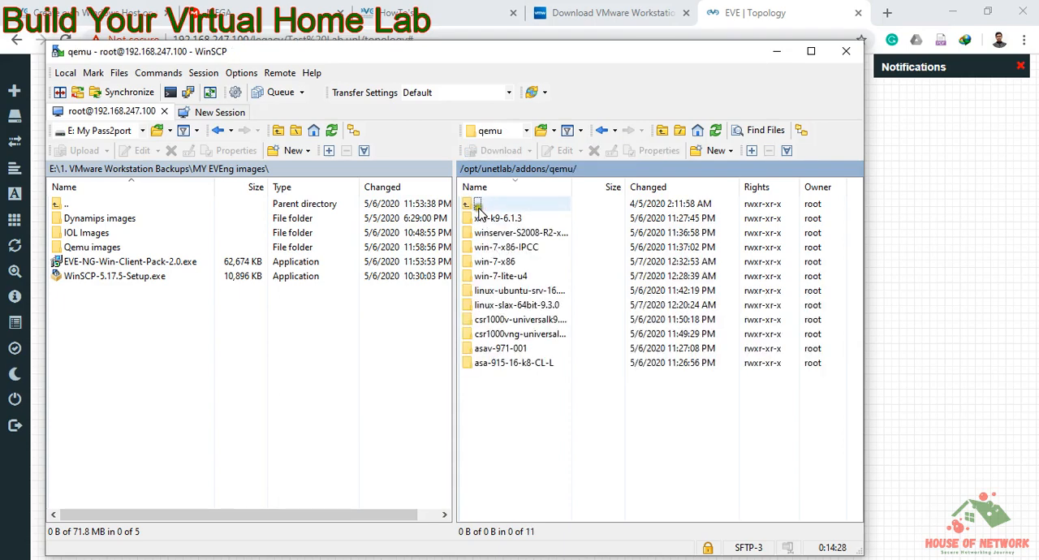
double_click(476, 205)
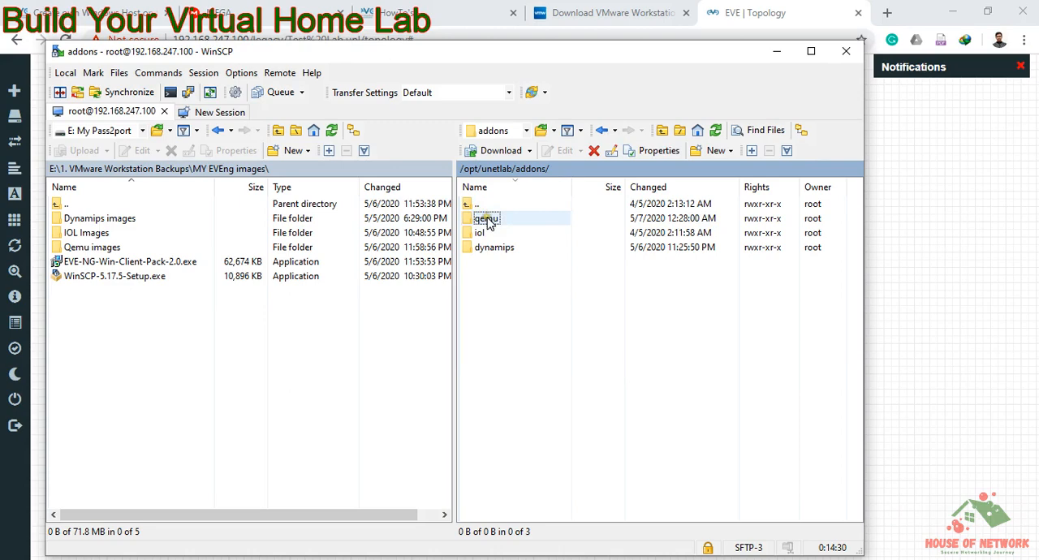
Step: Examine the image files in the server's iol/bin and dynamips folders under /opt/unetlab/addons
double_click(488, 233)
double_click(488, 233)
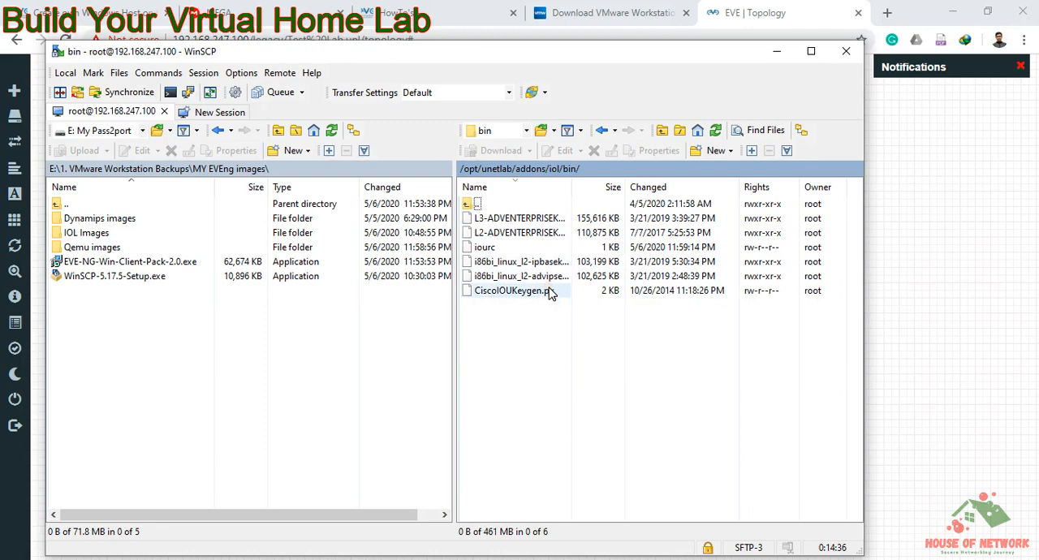
double_click(476, 204)
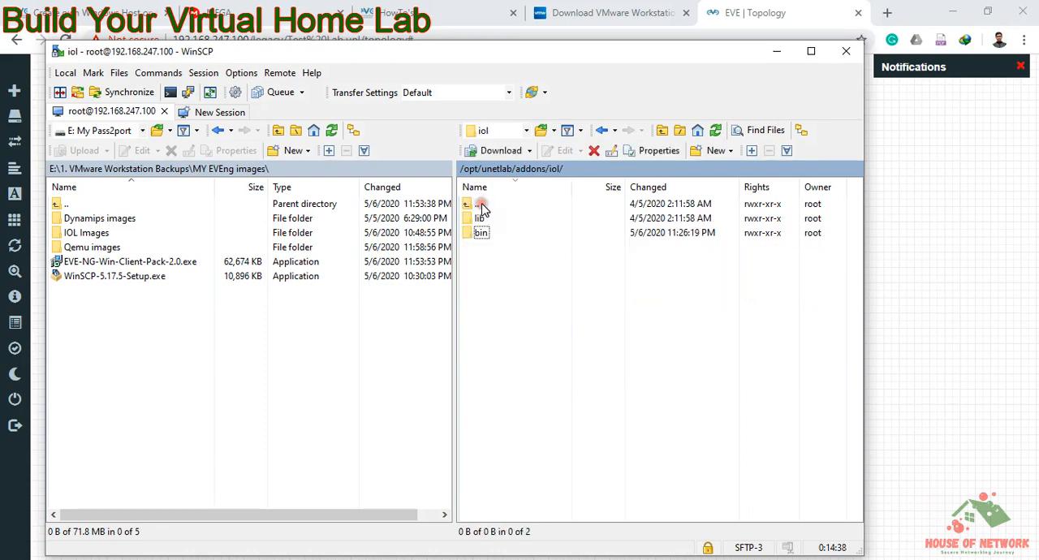
click(477, 205)
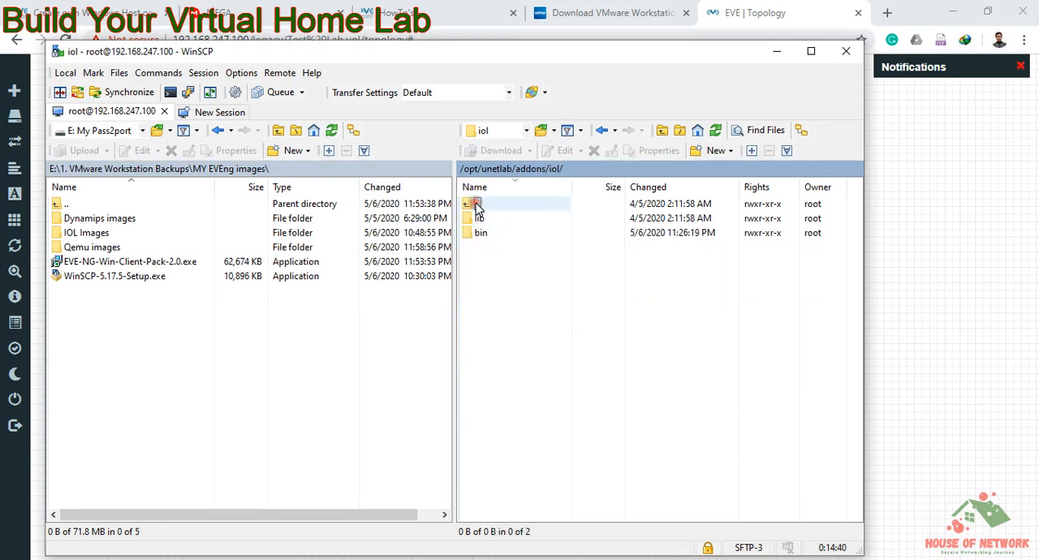
double_click(478, 205)
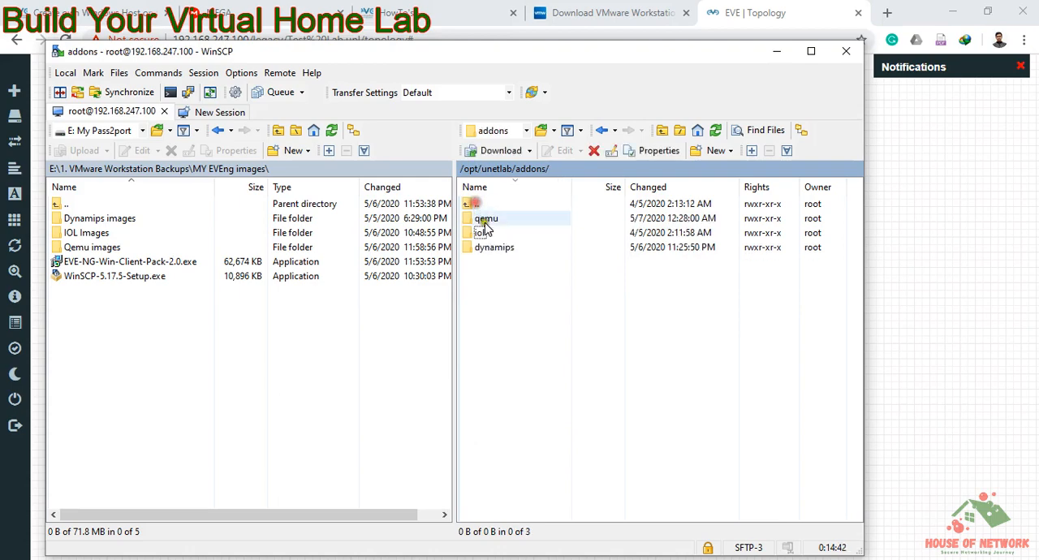
click(492, 248)
double_click(492, 248)
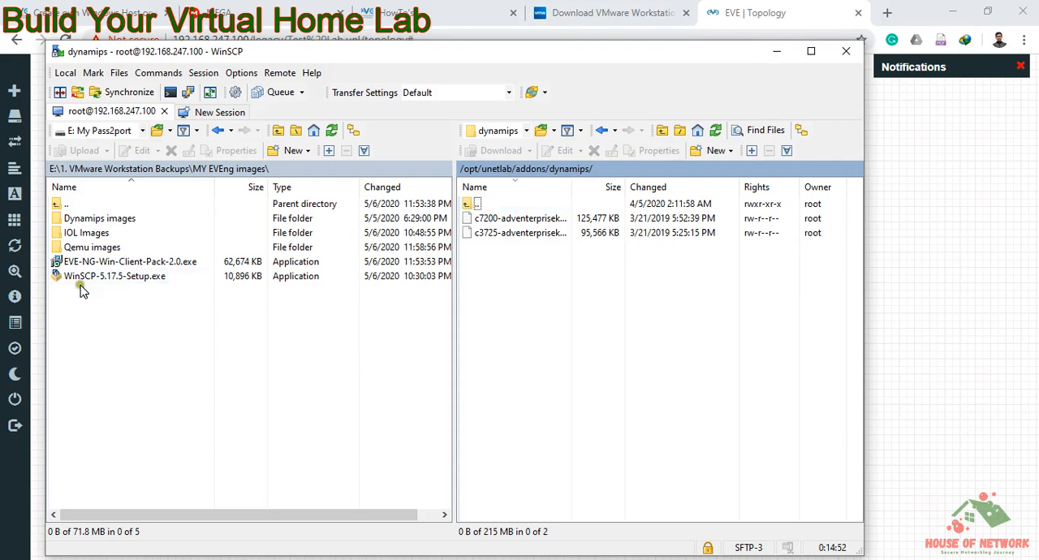
Step: Examine the local IOL Images folder, including the iourc and CiscoIOUKeygen.py files
double_click(75, 234)
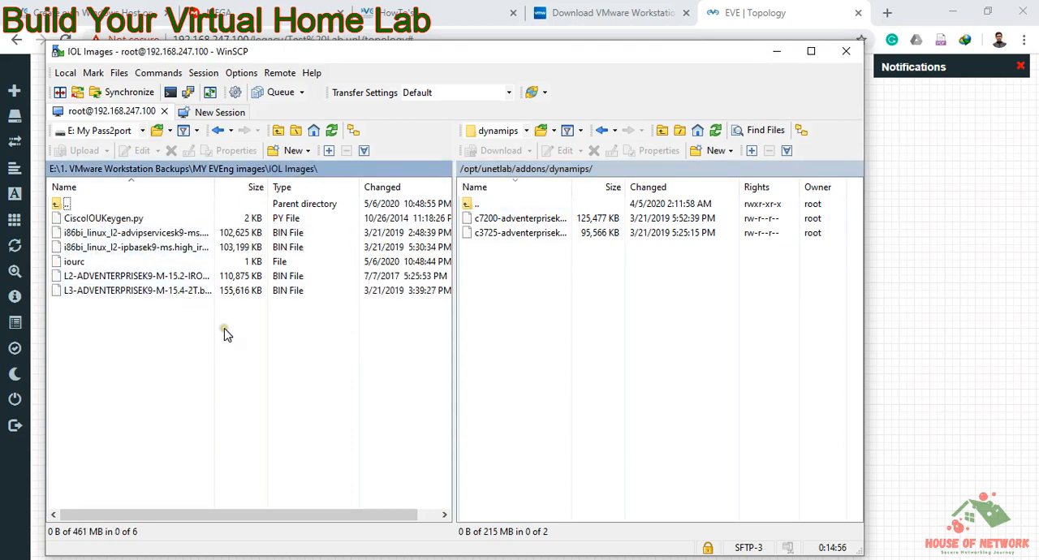
drag(69, 263, 86, 233)
click(85, 219)
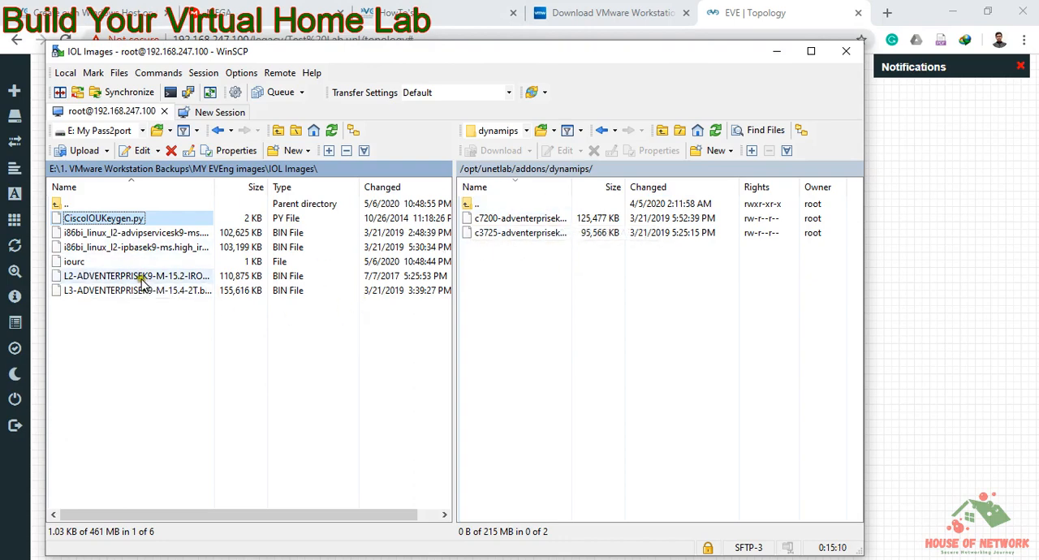
Step: Show the local Qemu images folder alongside the server's /opt/unetlab/addons/qemu folder to compare their contents
double_click(66, 204)
double_click(92, 247)
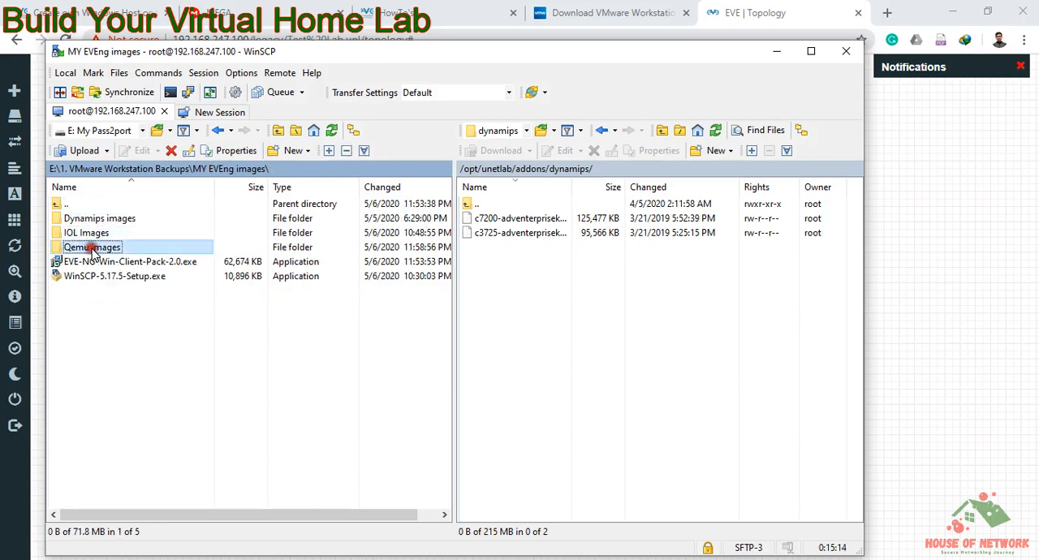
double_click(478, 204)
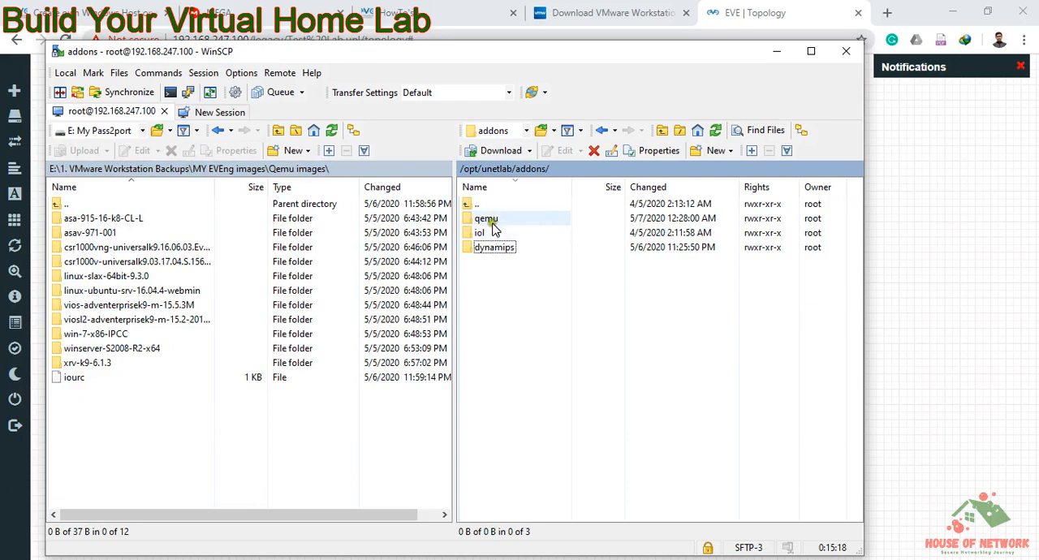
click(486, 219)
double_click(486, 219)
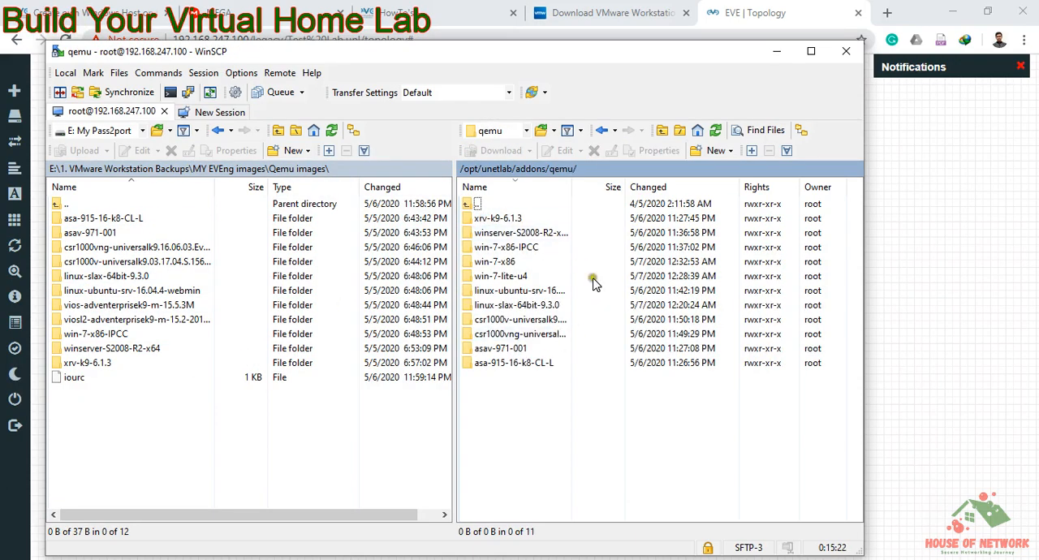
Step: Switch to VMware Workstation and open the virtual machine settings of EVE-COMM-VM
click(774, 51)
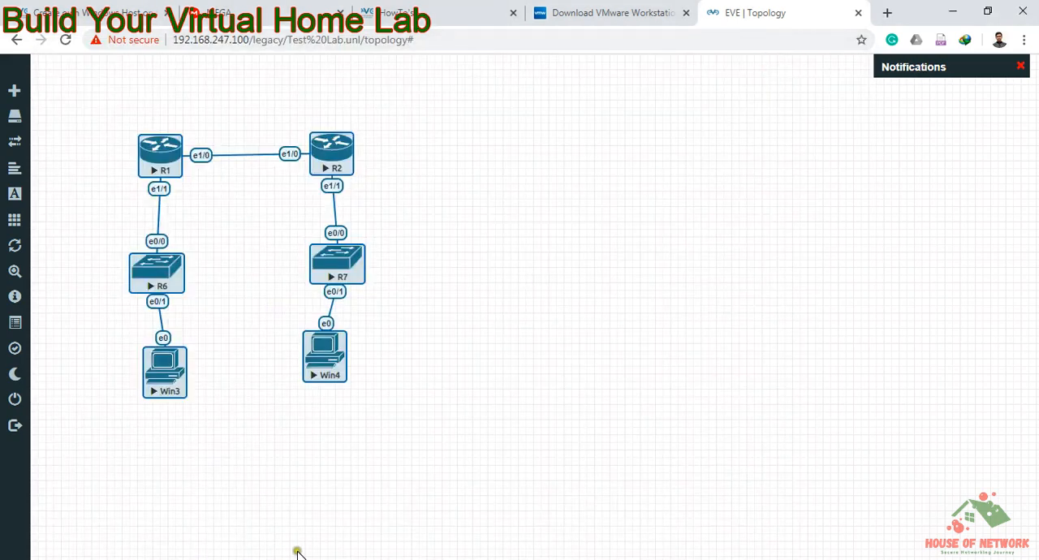
click(379, 559)
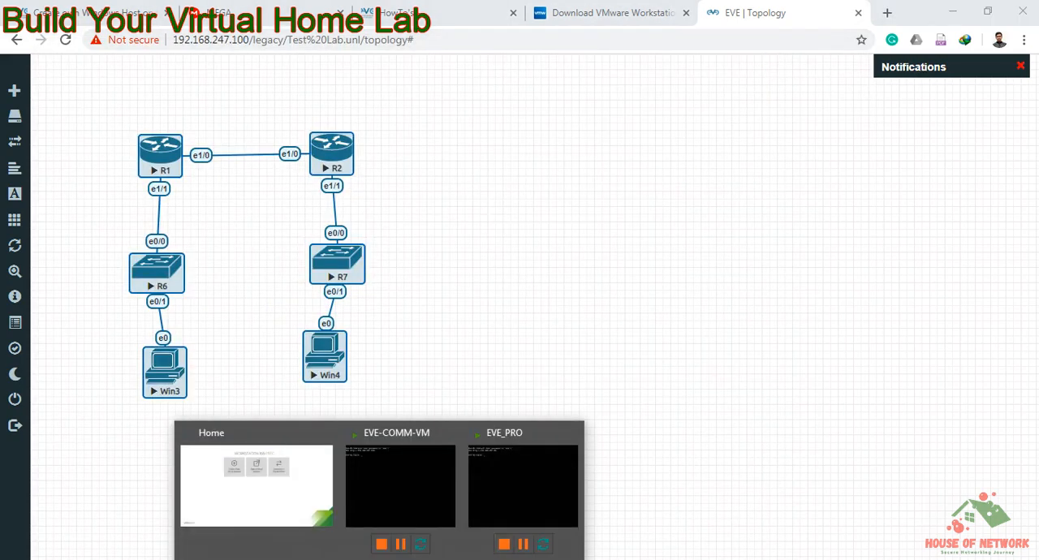
click(397, 507)
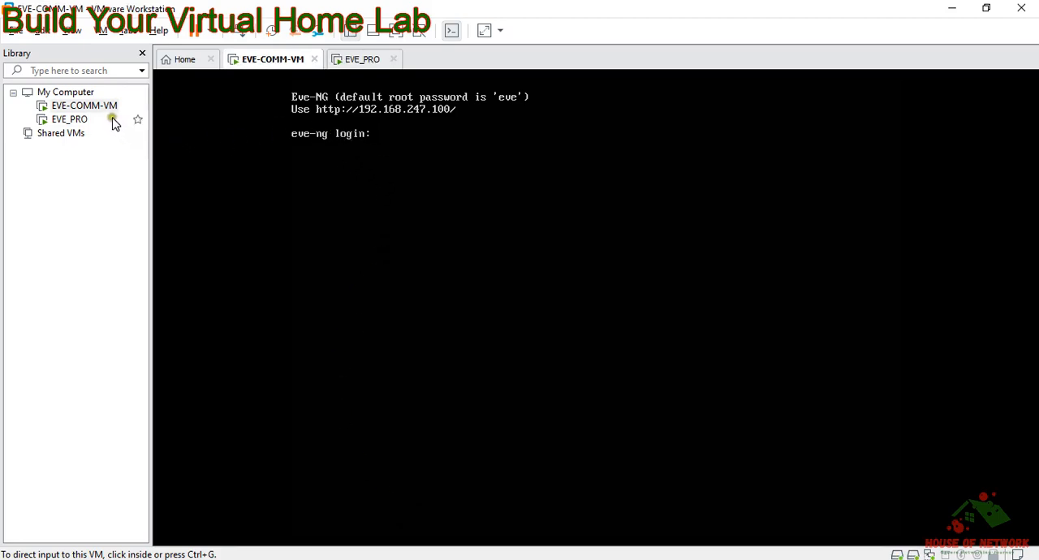
right_click(284, 64)
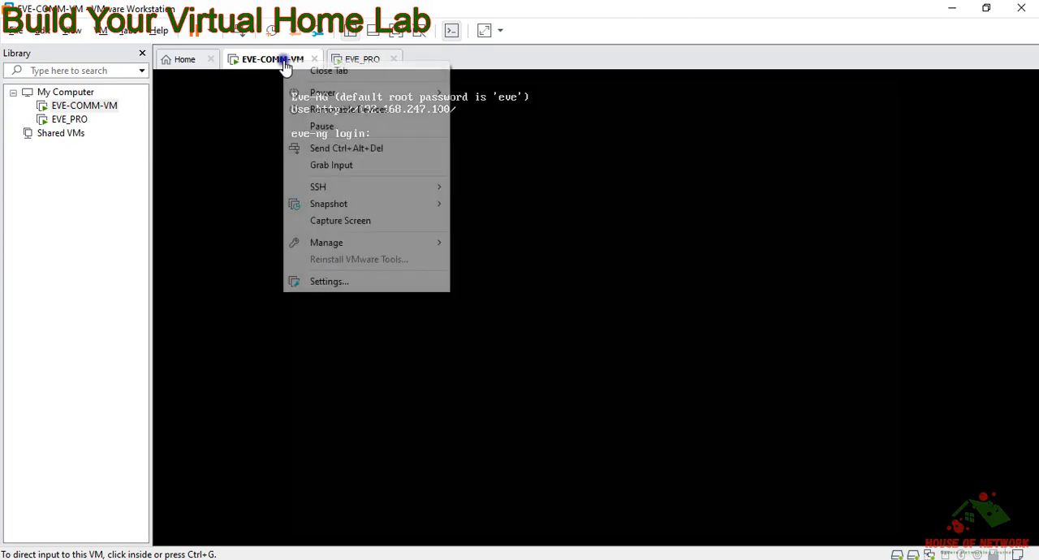
click(399, 285)
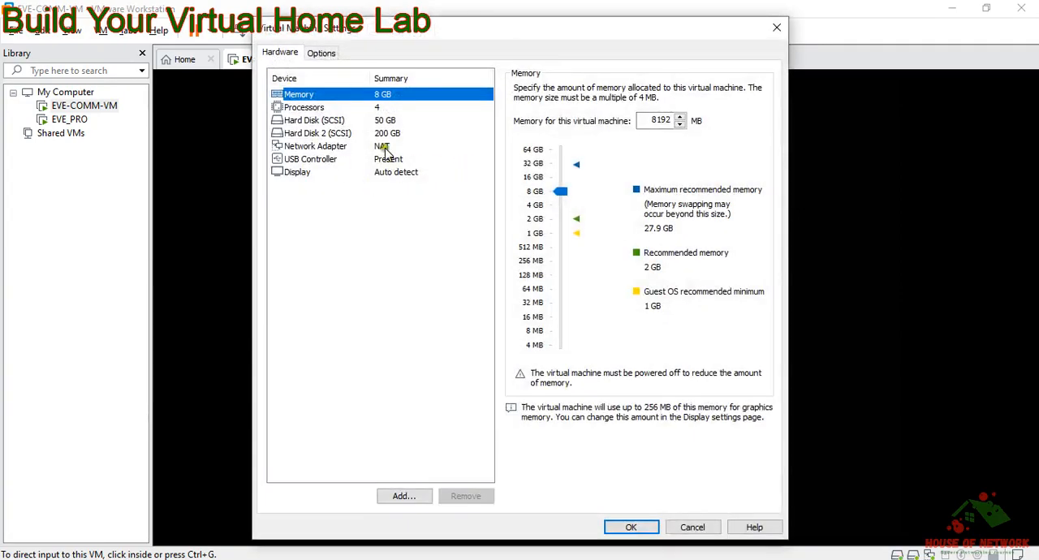
Step: Review the virtual machine's processor and virtualization engine options and the details of Hard Disk 2
click(373, 107)
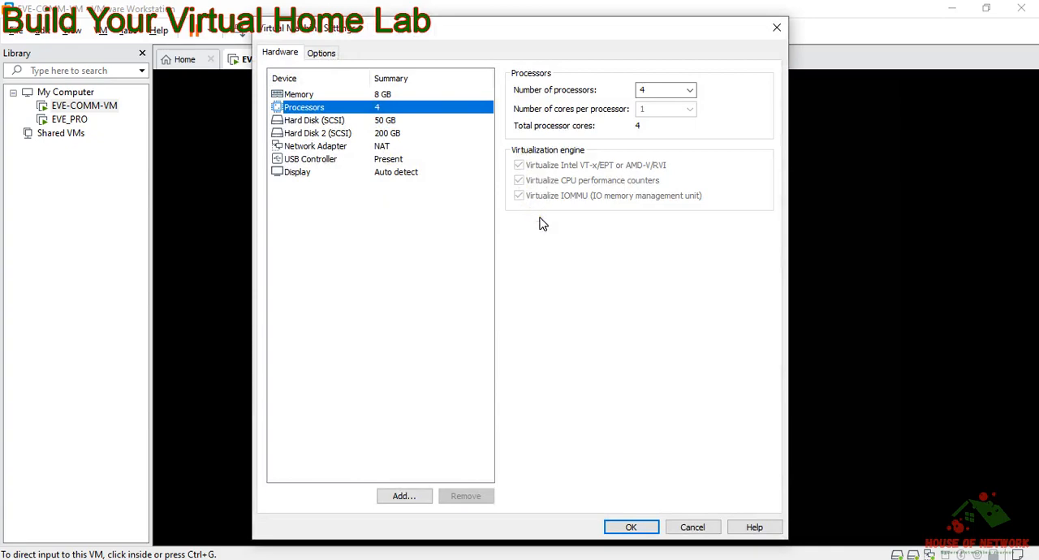
click(519, 165)
click(393, 136)
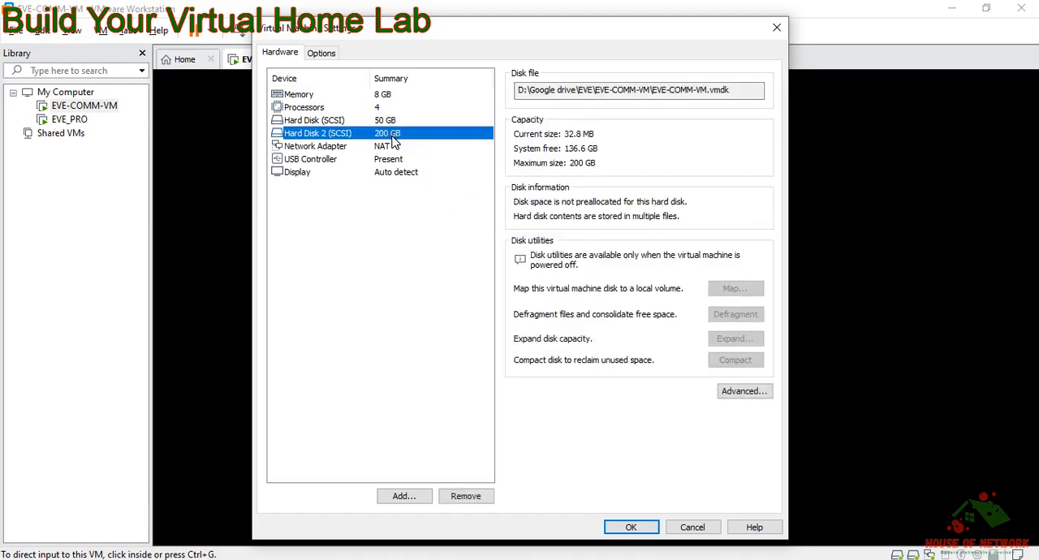
Step: Compare the details of the two hard disks and add a second network adapter to the virtual machine
click(382, 123)
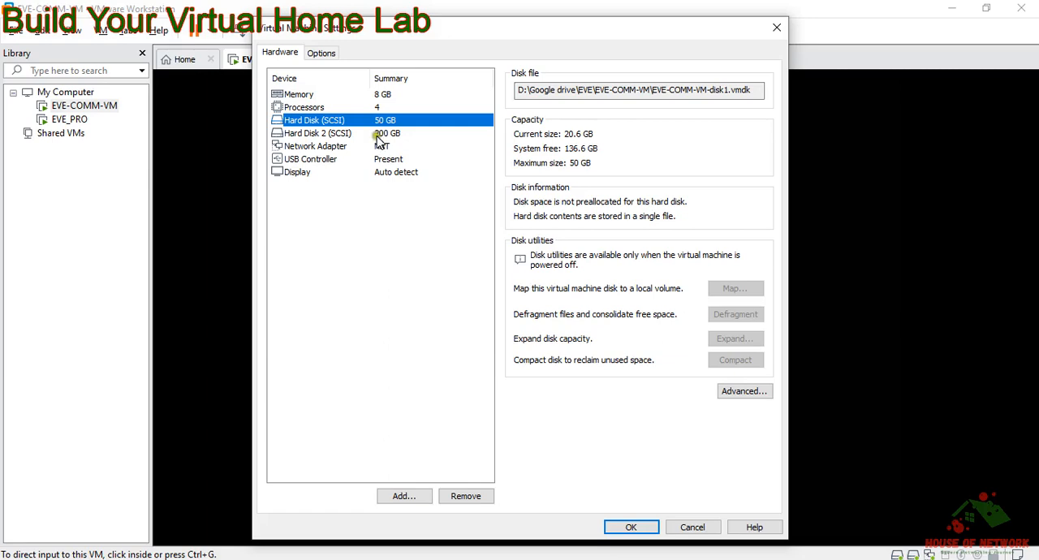
click(378, 135)
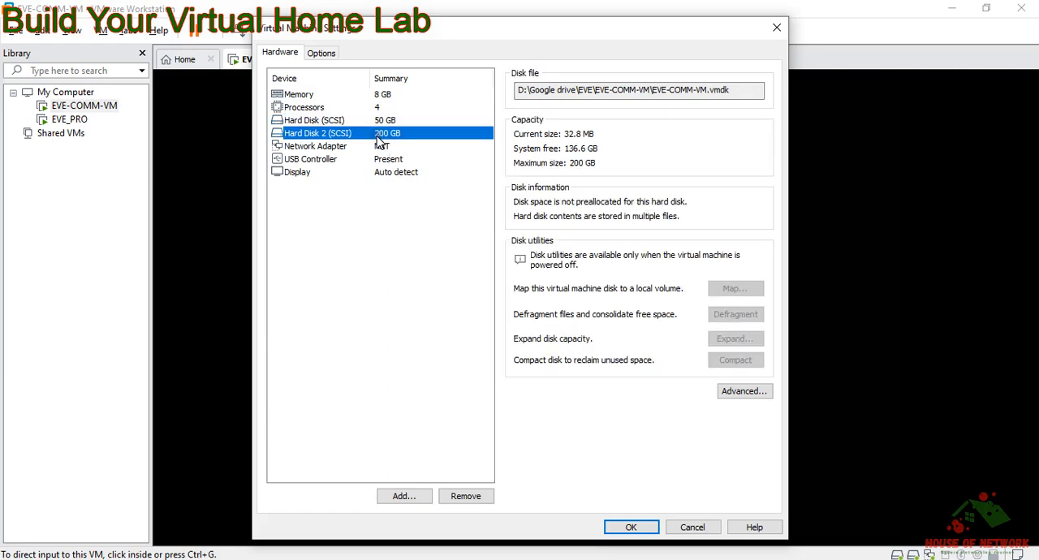
click(402, 497)
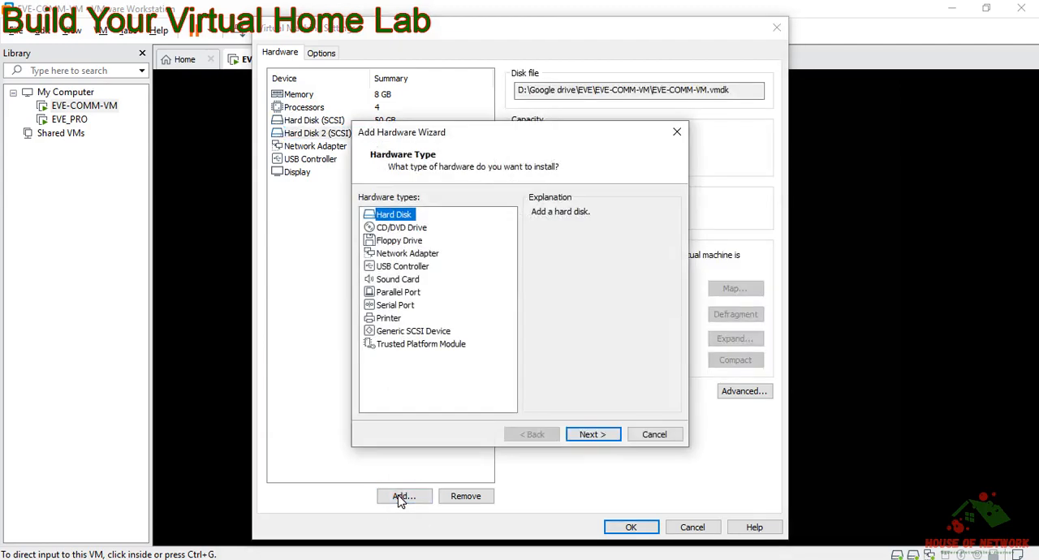
click(411, 255)
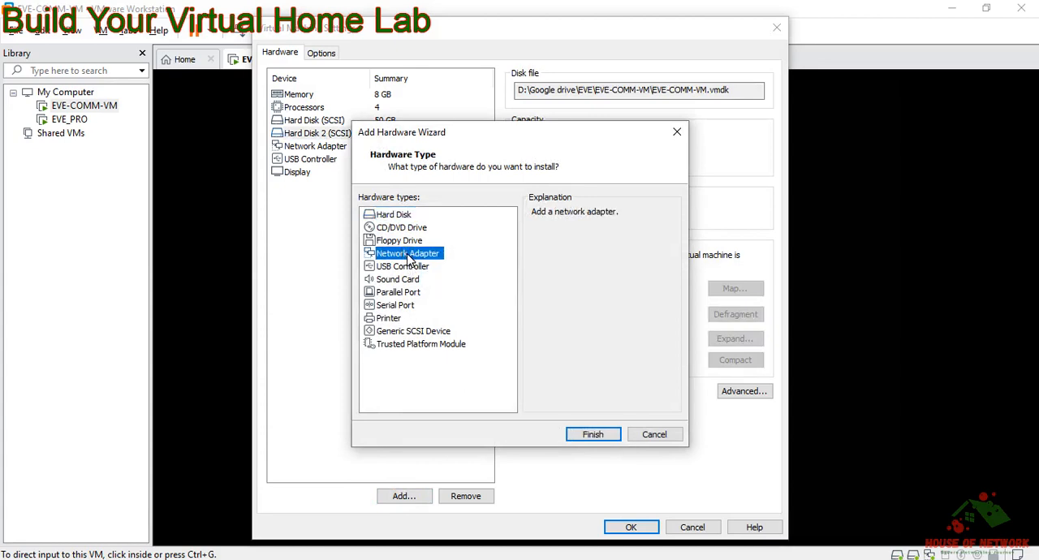
click(605, 438)
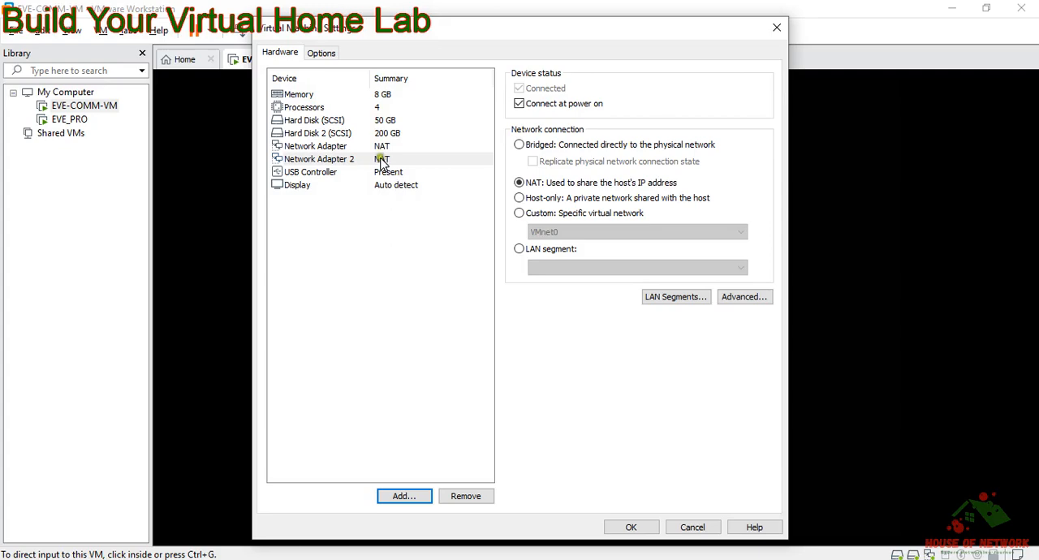
Step: Connect Network Adapter 2 to the custom virtual network VMnet1 (Host-only) and save the virtual machine settings
click(383, 159)
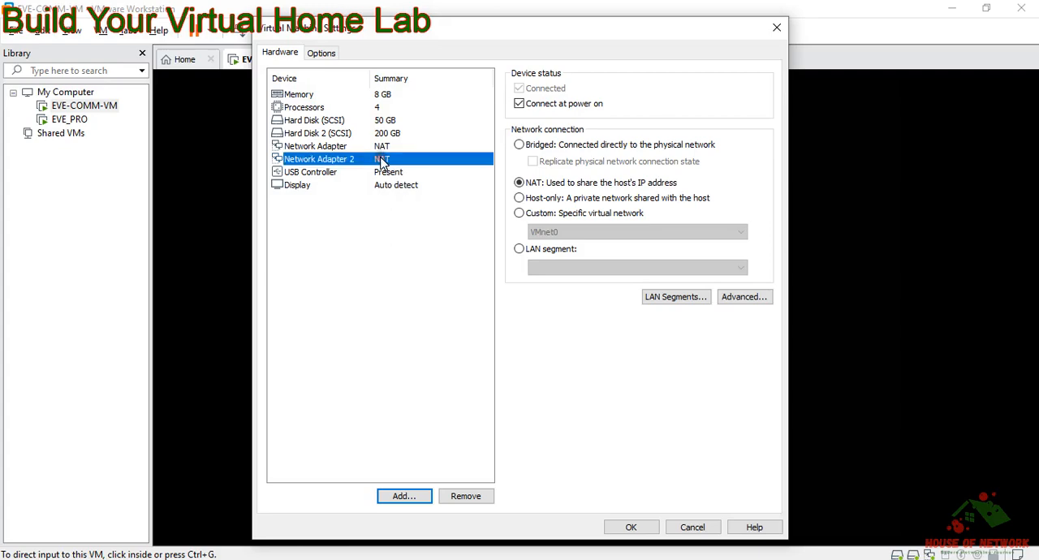
click(520, 199)
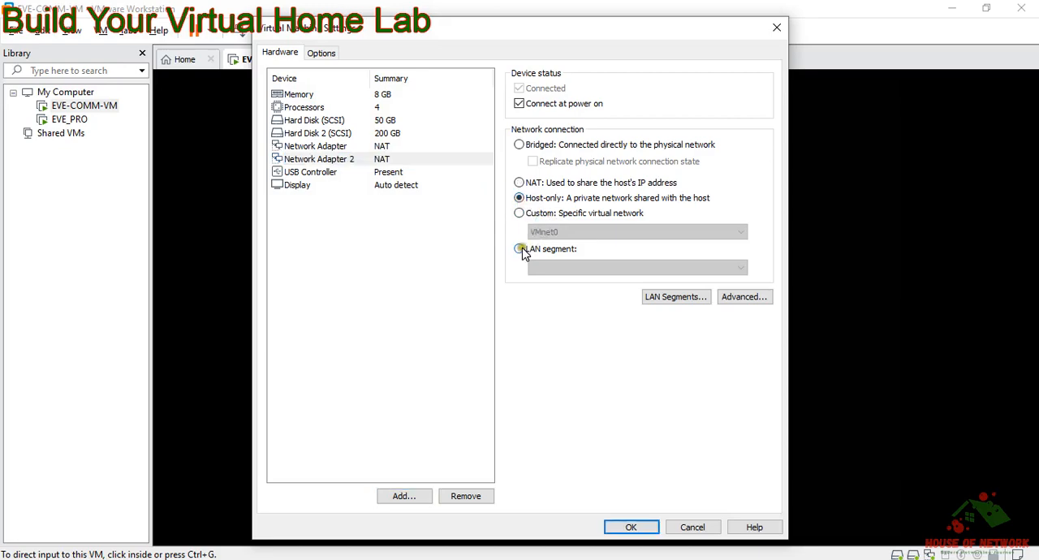
click(519, 215)
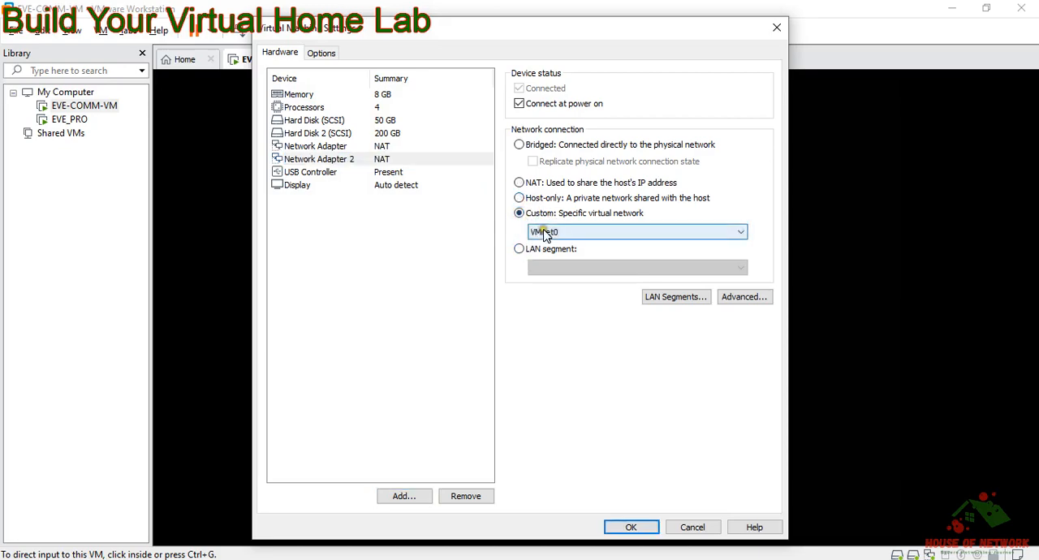
click(544, 233)
click(549, 255)
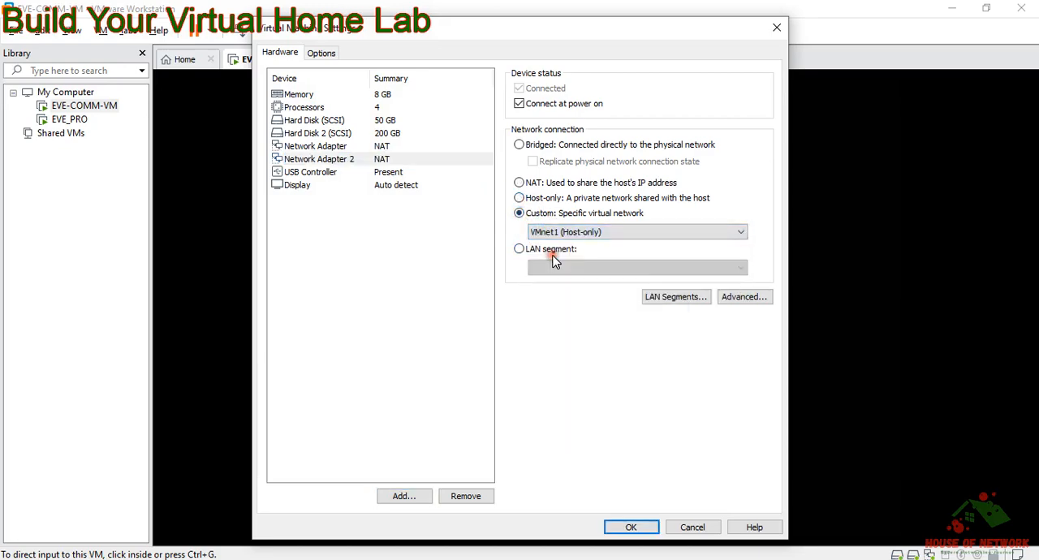
click(638, 528)
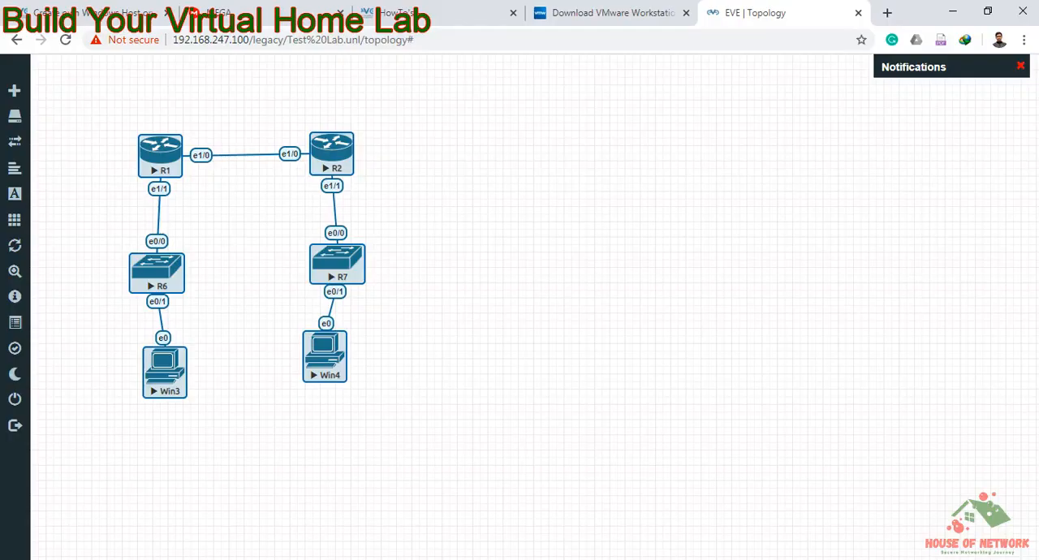
Step: Switch to the browser and reload the Test Lab topology page in EVE
click(257, 370)
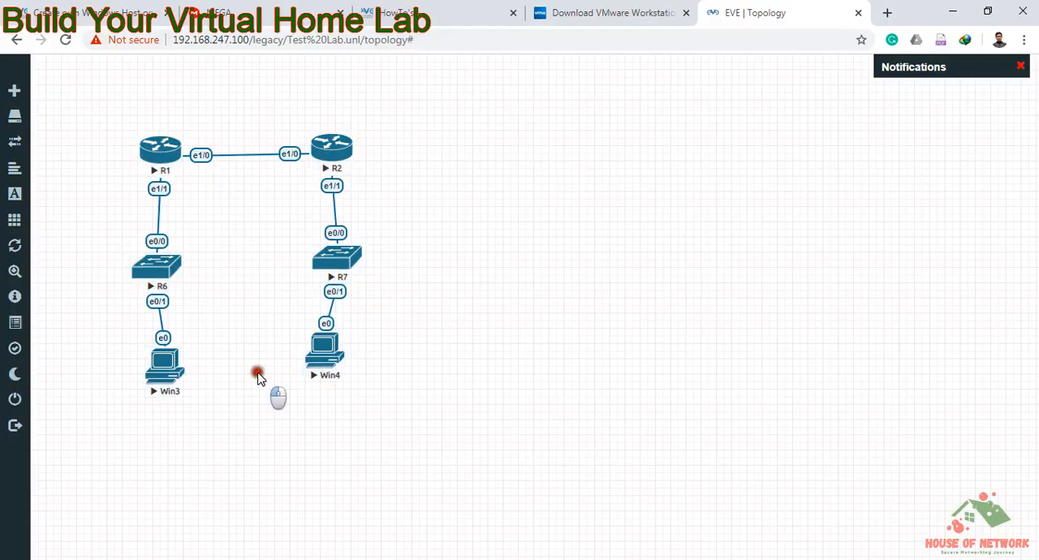
click(65, 40)
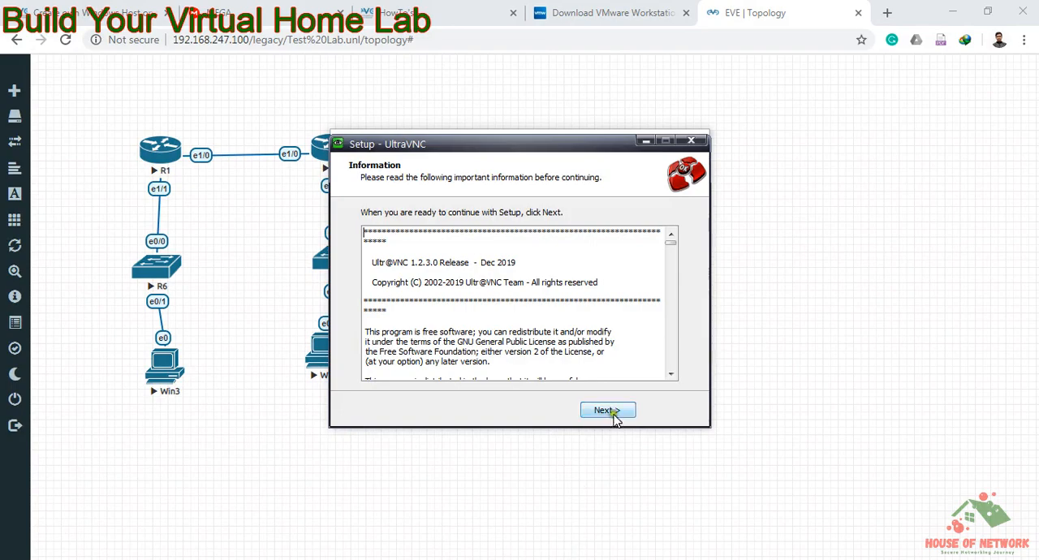
Step: Complete the UltraVNC setup and close the uvnc.com download page it opens
click(615, 413)
click(614, 411)
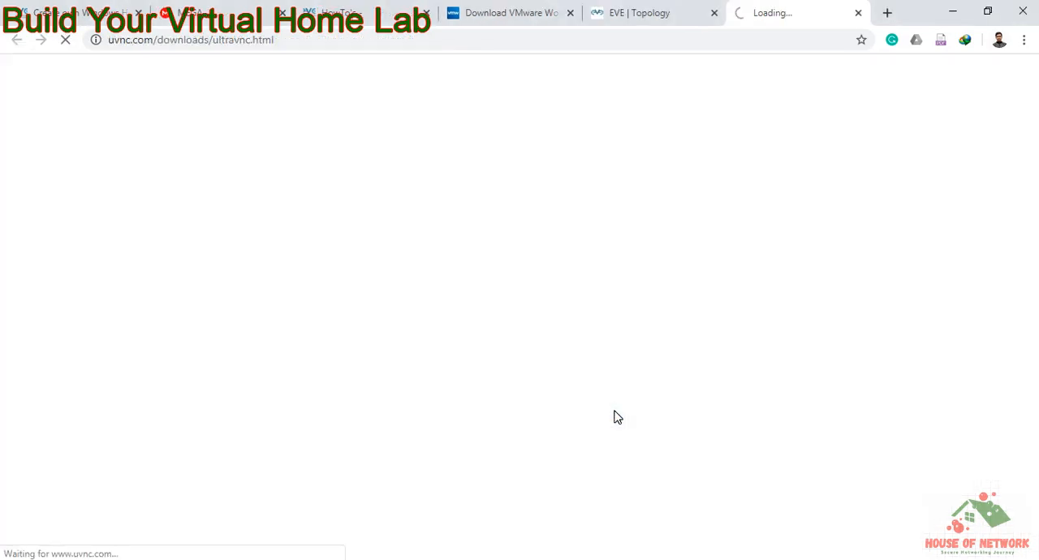
click(859, 12)
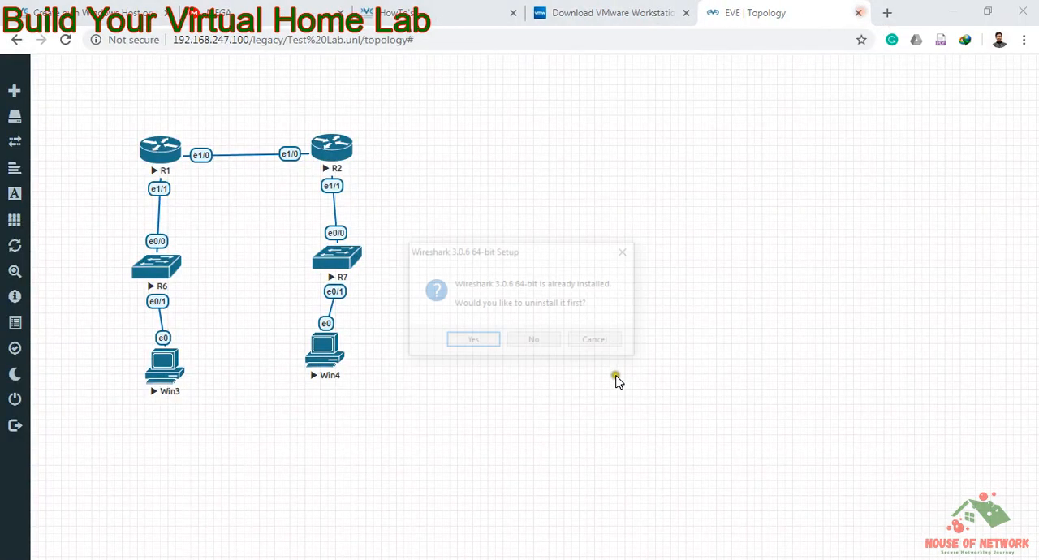
Step: Decline uninstalling the existing Wireshark 3.0.6 64-bit and cancel its setup wizard
click(549, 339)
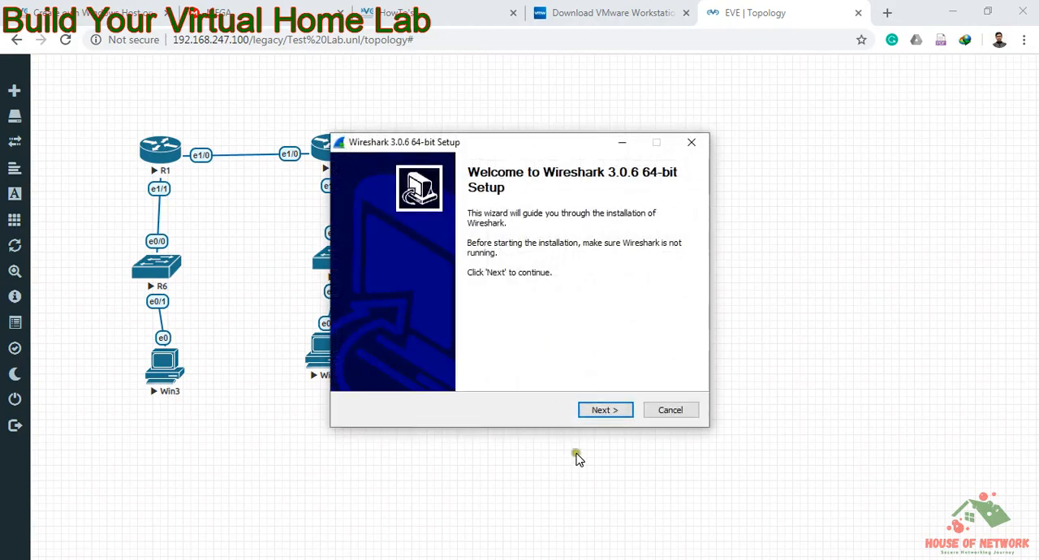
click(665, 414)
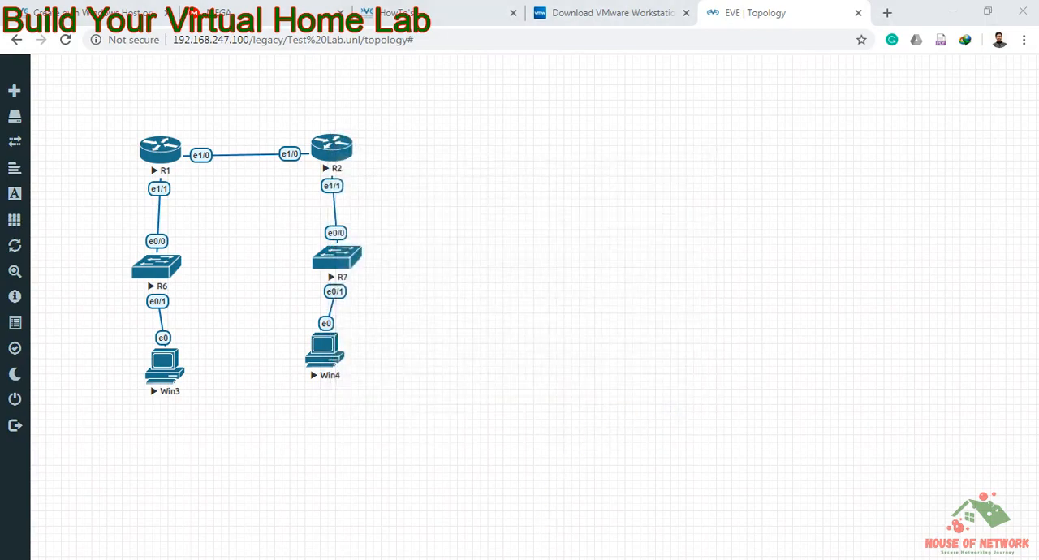
click(608, 411)
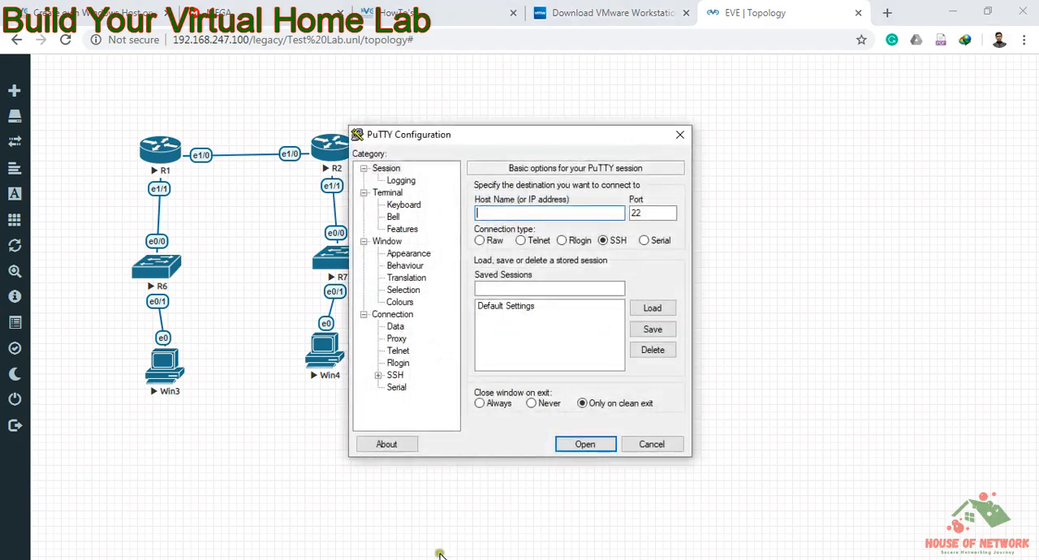
Step: Move the PuTTY Configuration window aside, open router R2's console from the topology, and answer no to the initial configuration dialog
click(535, 145)
drag(535, 144, 623, 136)
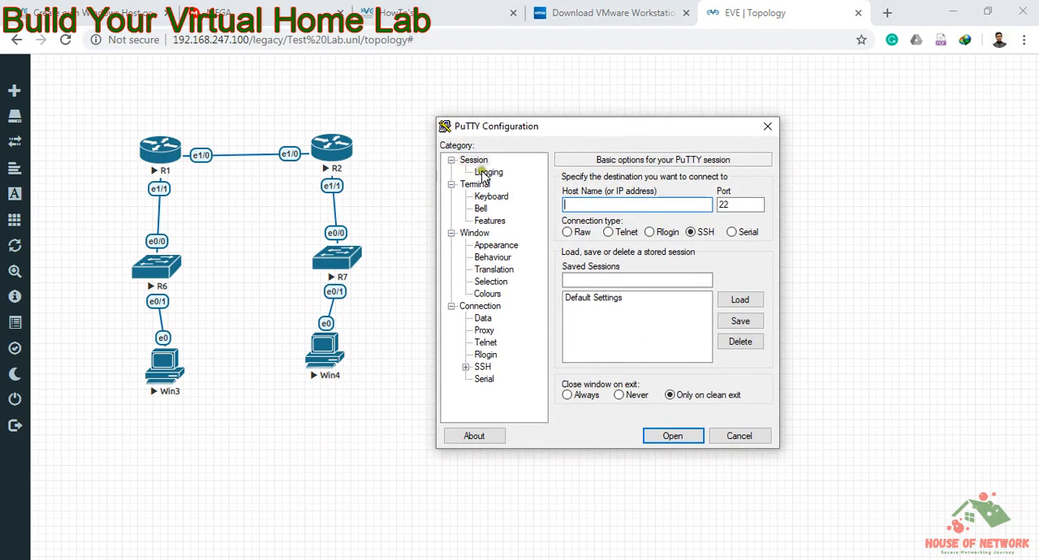
click(341, 154)
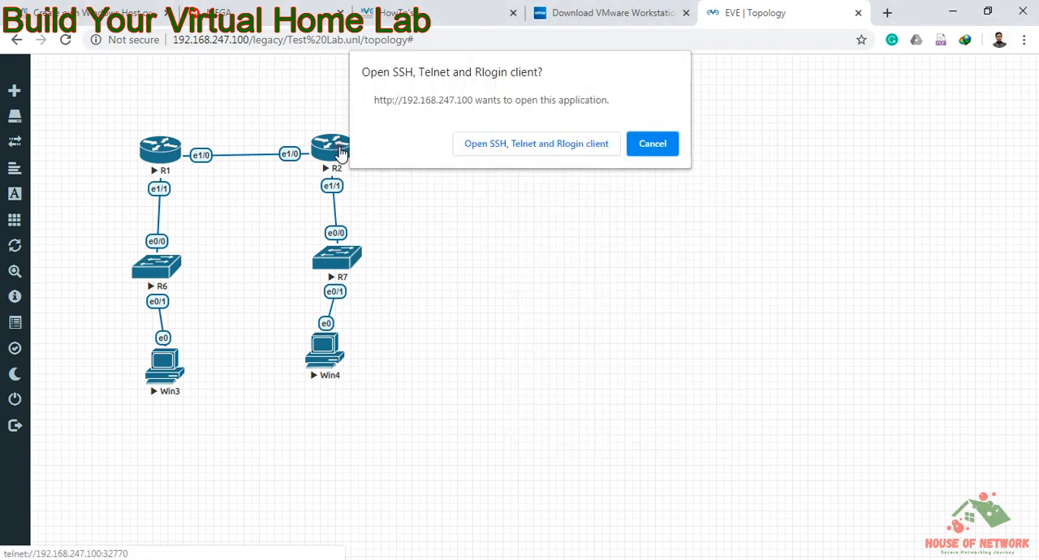
click(483, 146)
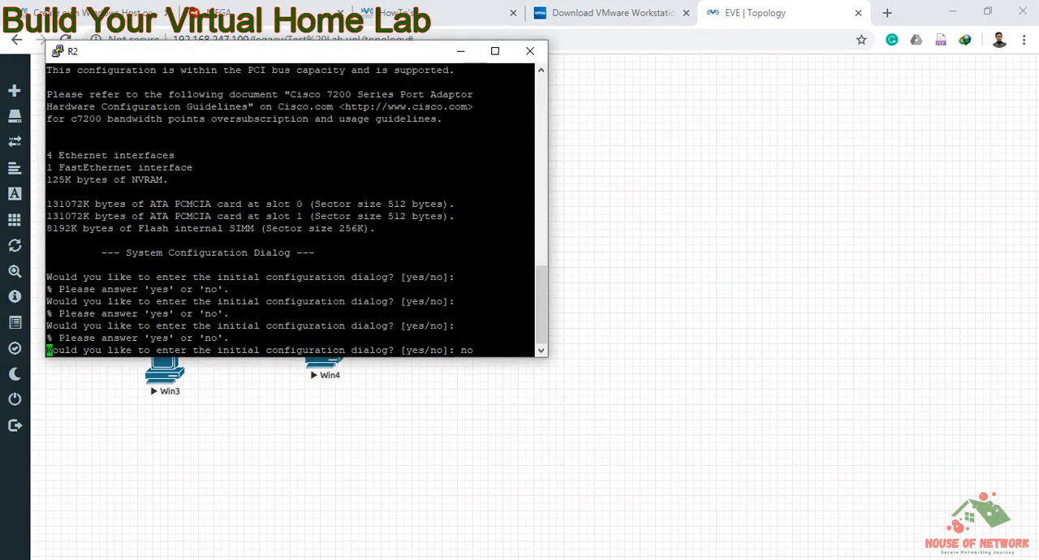
click(592, 179)
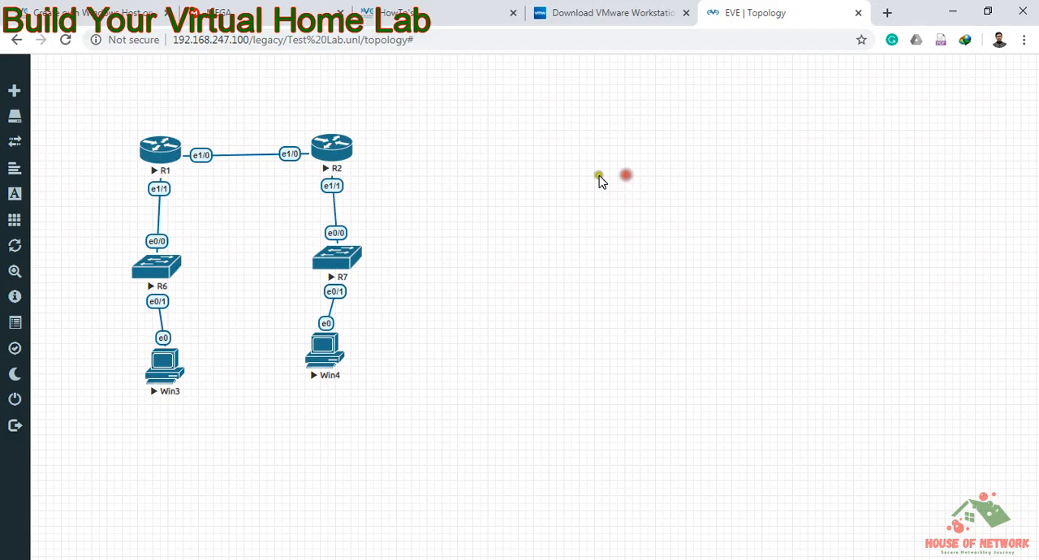
Step: Open router R1's console in the Telnet client, answer no to the initial configuration dialog, and return to the topology
click(150, 156)
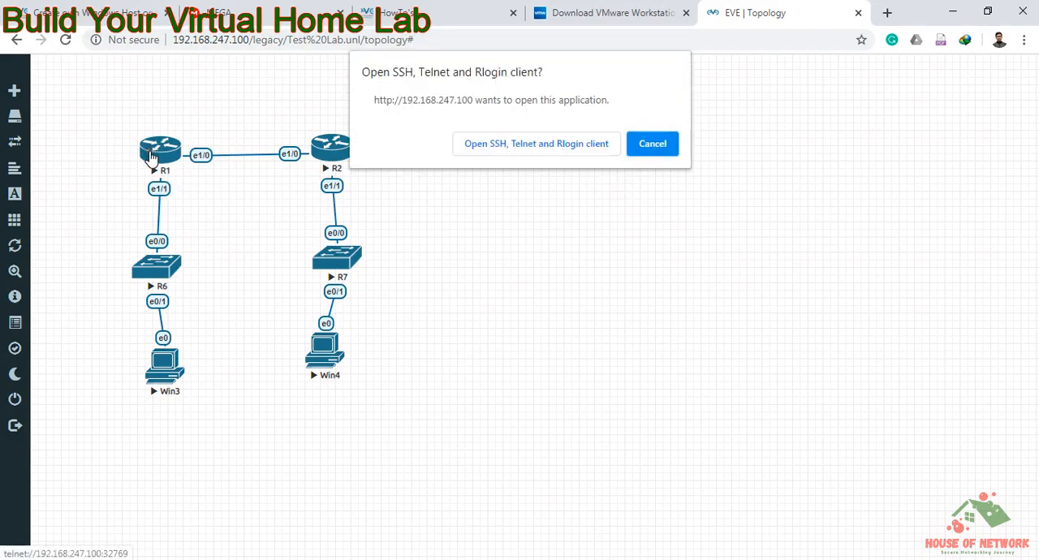
click(536, 144)
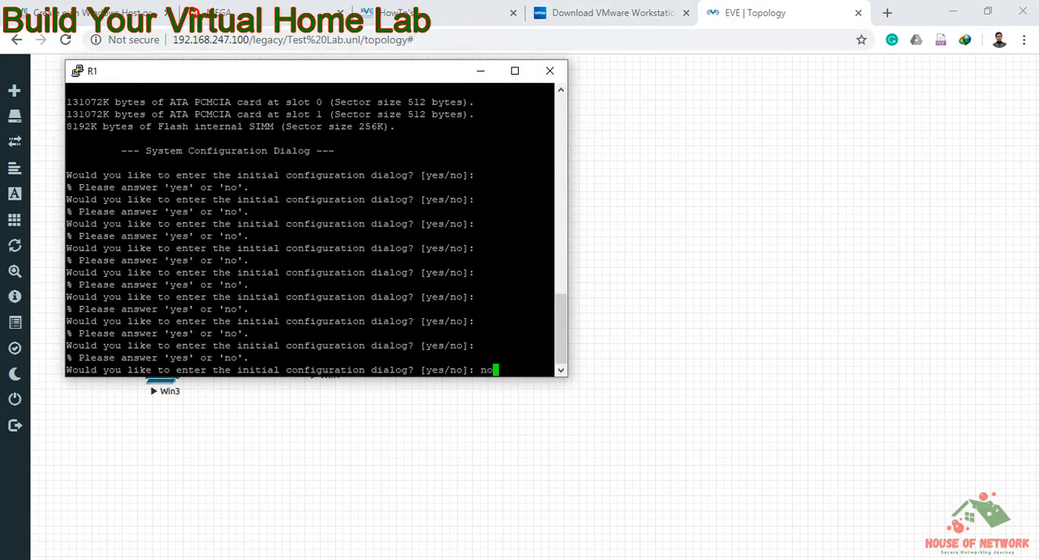
click(609, 225)
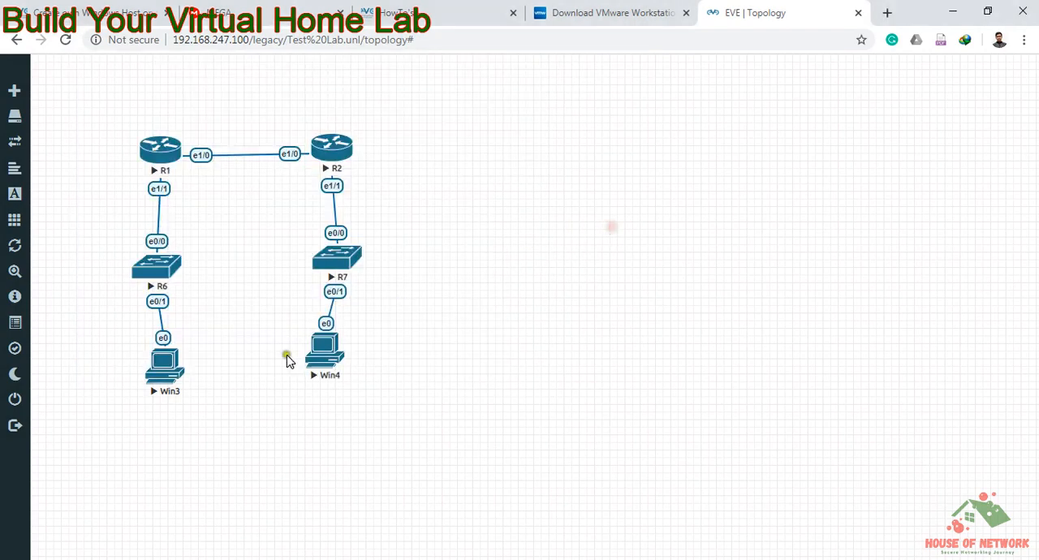
Step: Open switch R7's console in the Telnet client, bring up its command prompt, and return to the topology
click(341, 268)
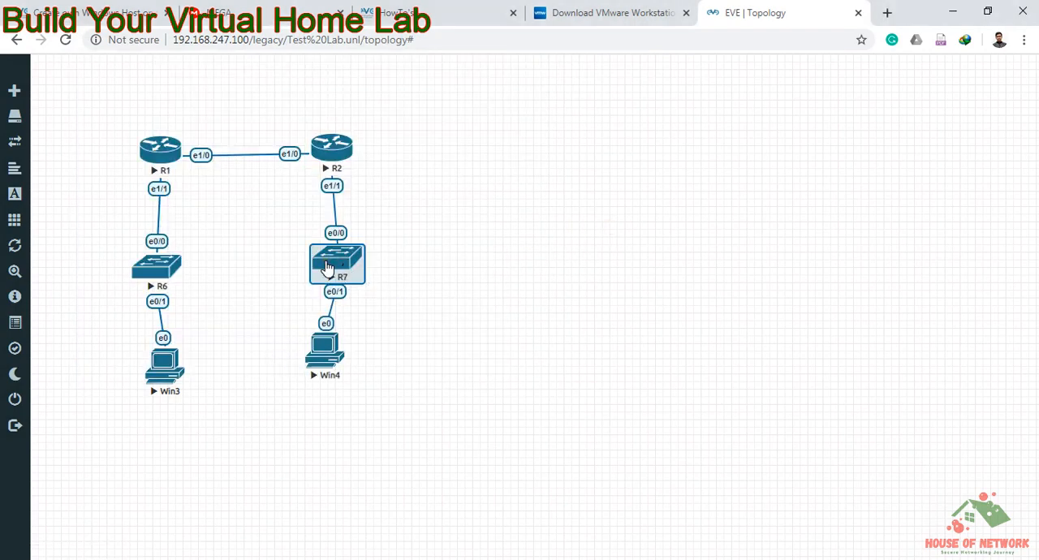
right_click(327, 268)
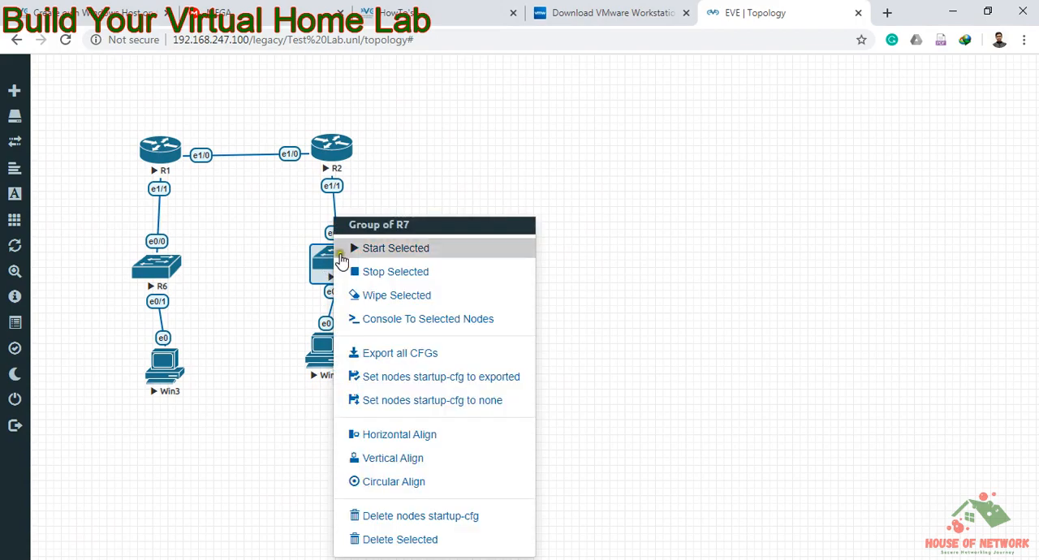
click(328, 268)
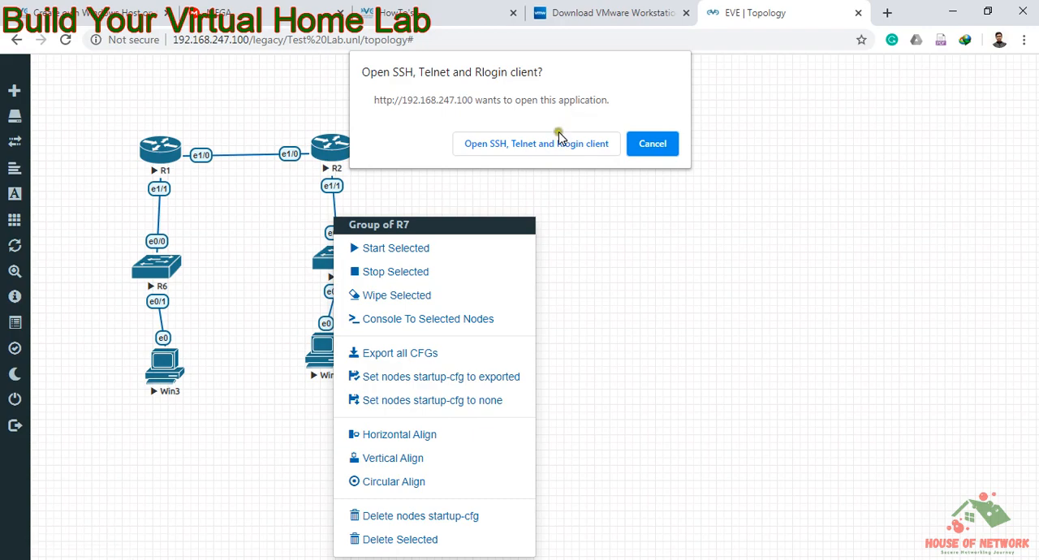
click(549, 147)
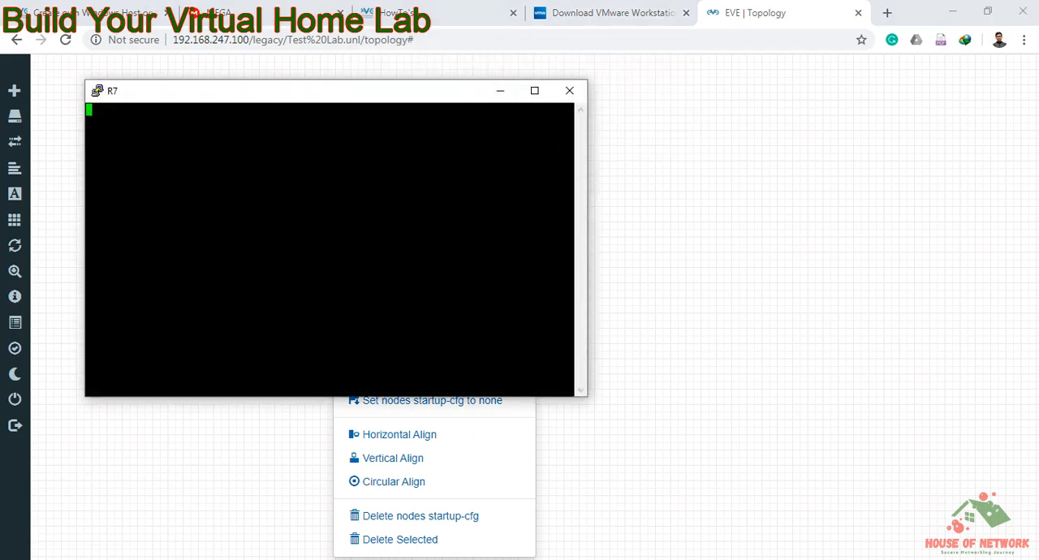
key(Return)
key(Return)
key(Return)
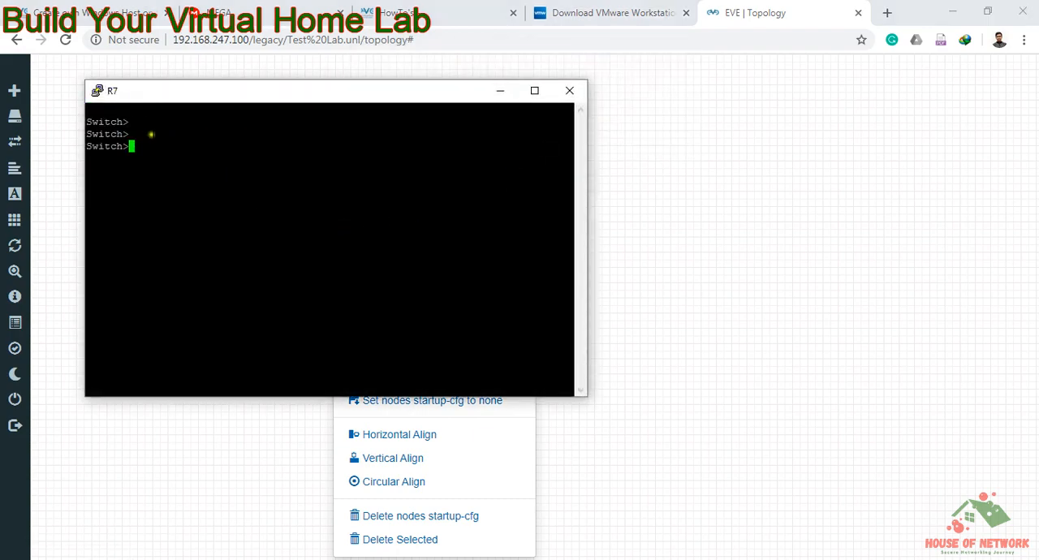
drag(151, 146, 104, 167)
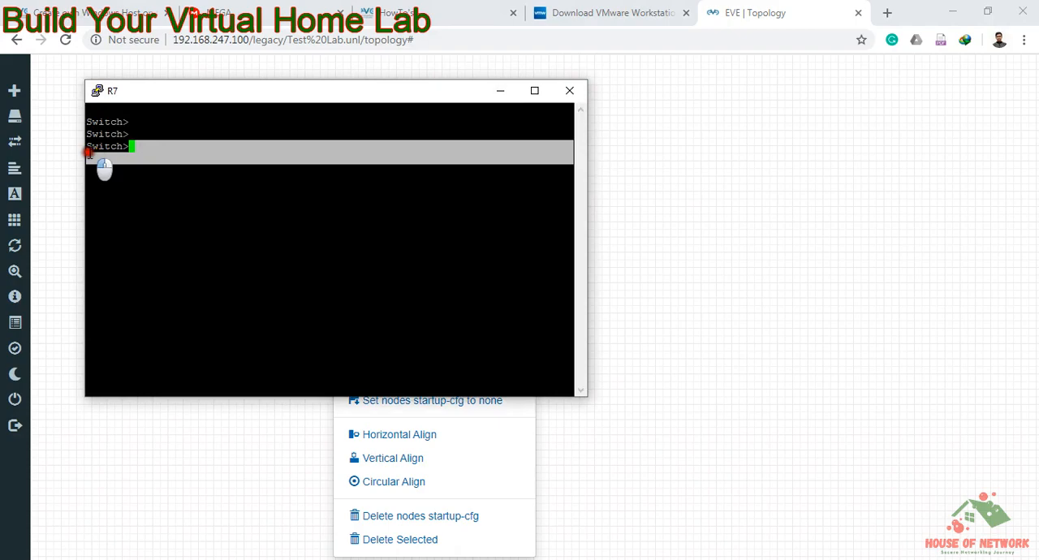
click(699, 296)
Step: Open switch R6's console in the Telnet client and bring up its command prompt
click(164, 272)
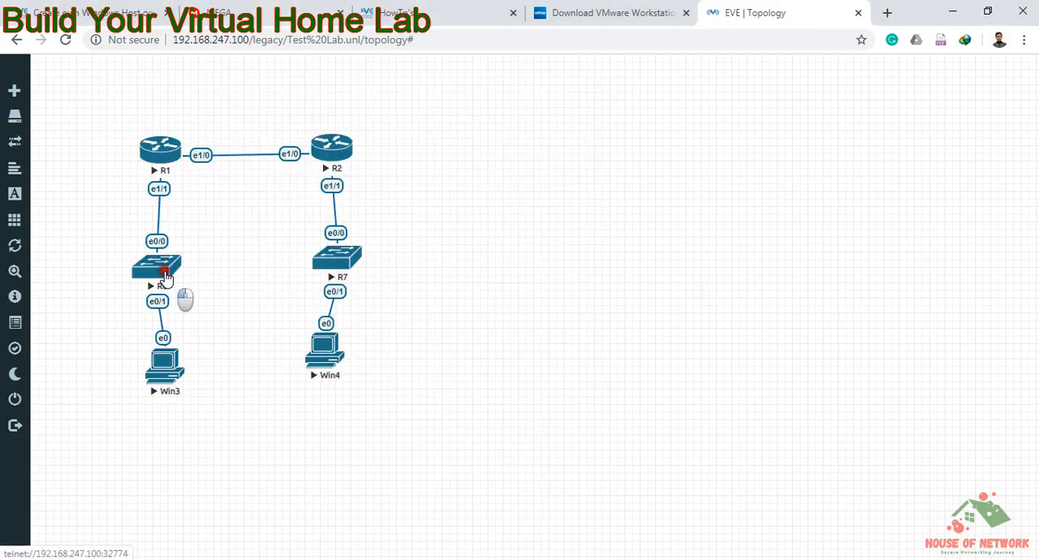
click(540, 146)
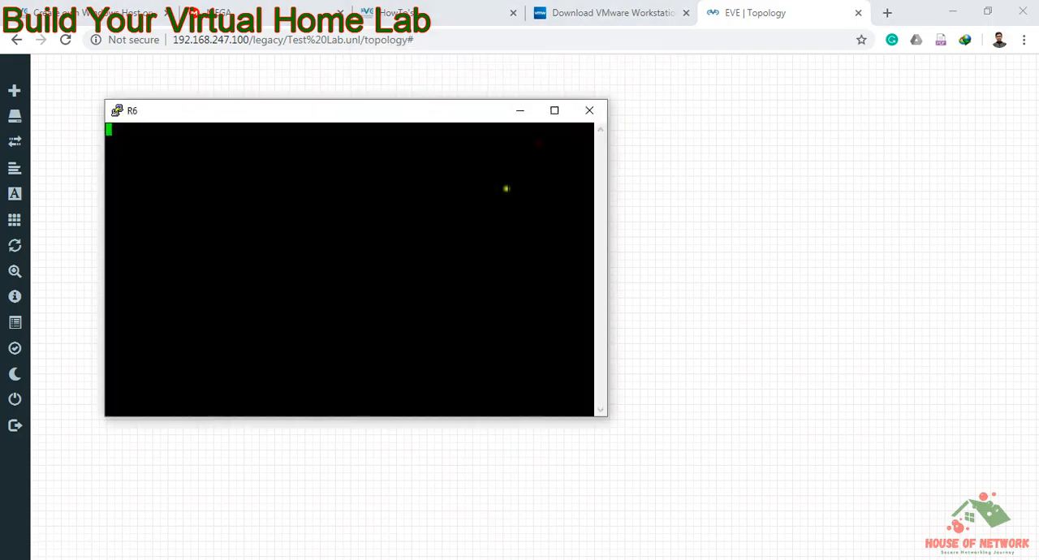
click(408, 254)
key(Return)
key(Return)
key(Return)
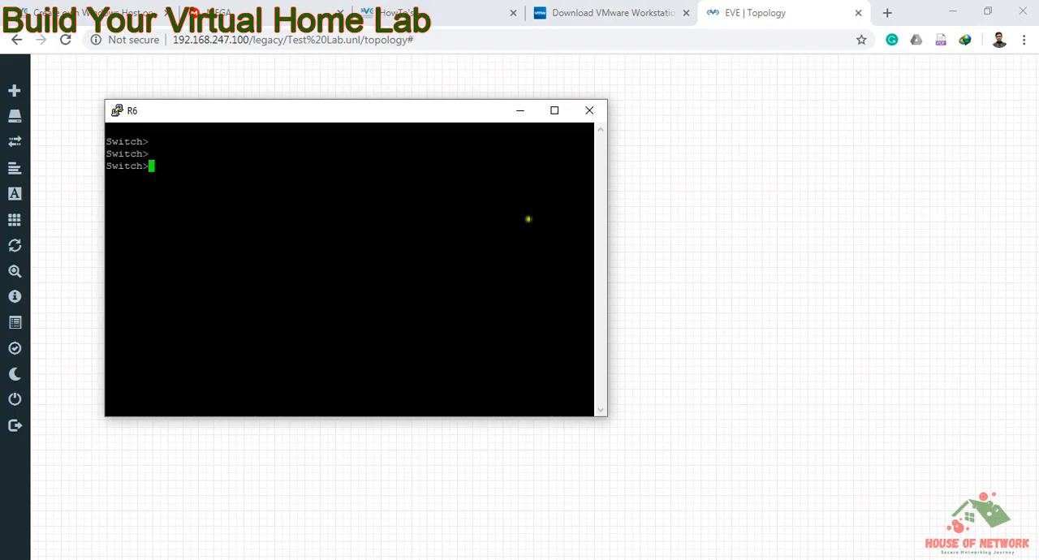
Step: Return to the topology and open the Win4 node's desktop through ultravnc_wrapper
click(662, 194)
click(323, 361)
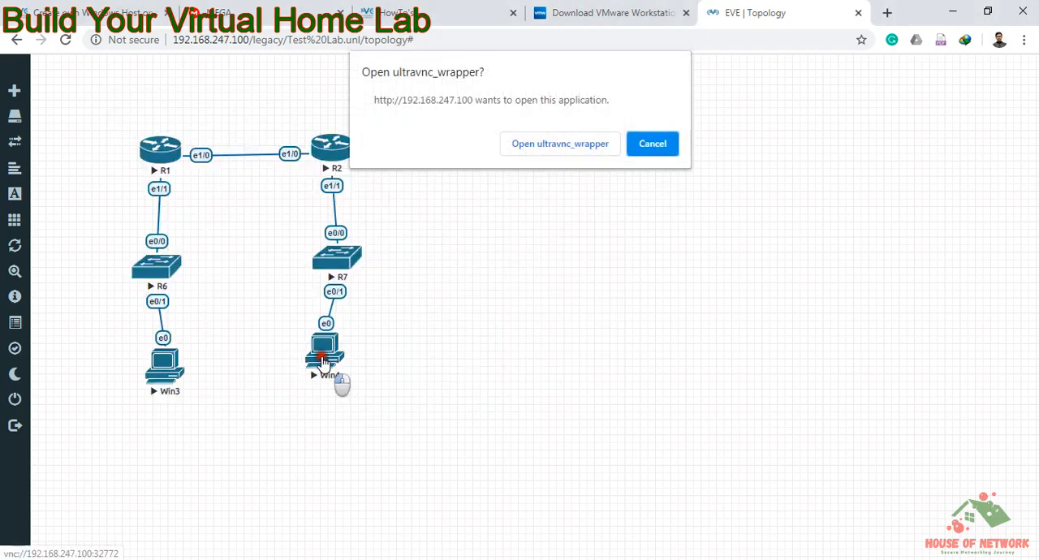
click(554, 144)
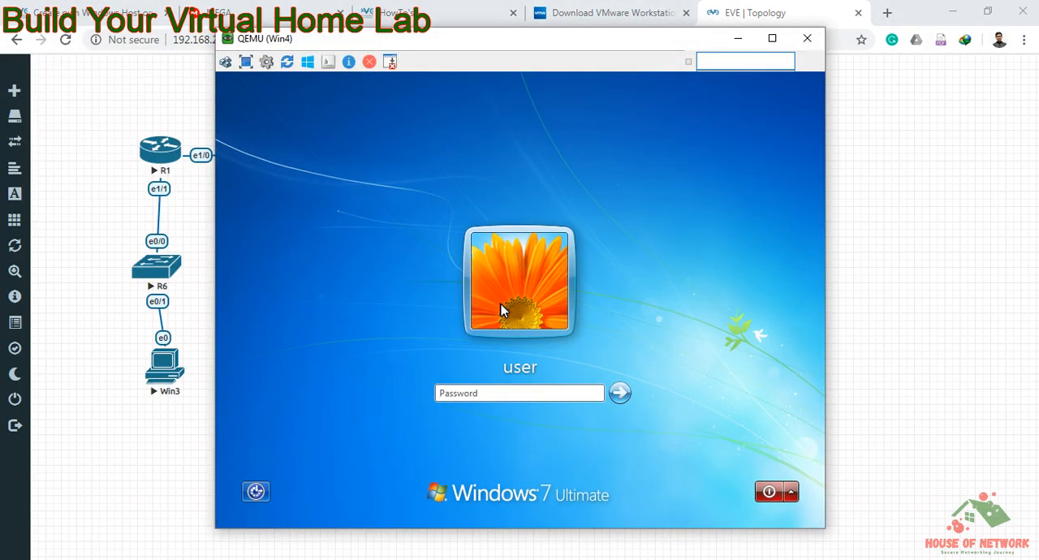
Step: Log in to the Windows 7 user account on Win4 with the account password
text(1234567)
key(Return)
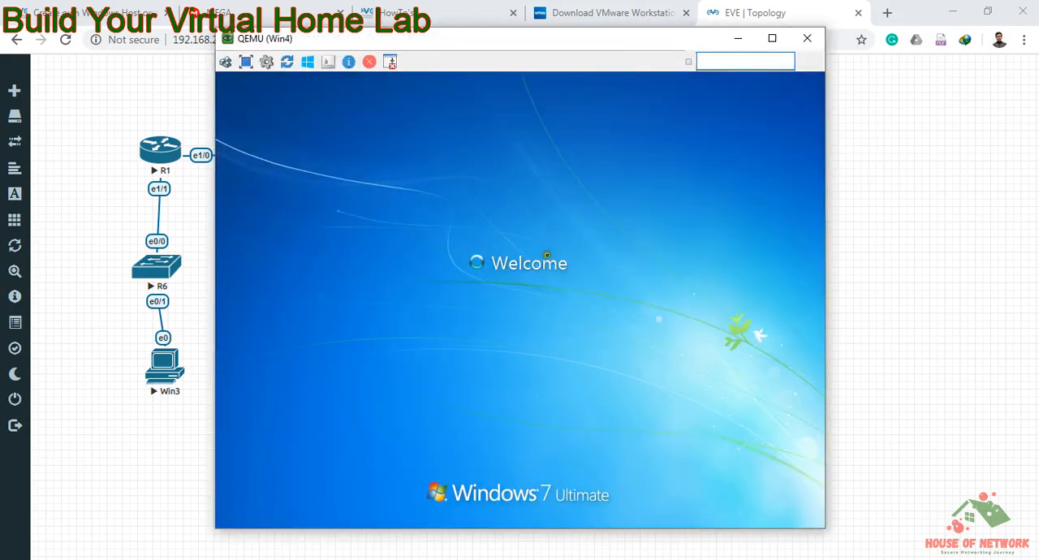
Step: Open the EVE-NG guide on creating your own Windows host and review its installation instructions
click(136, 18)
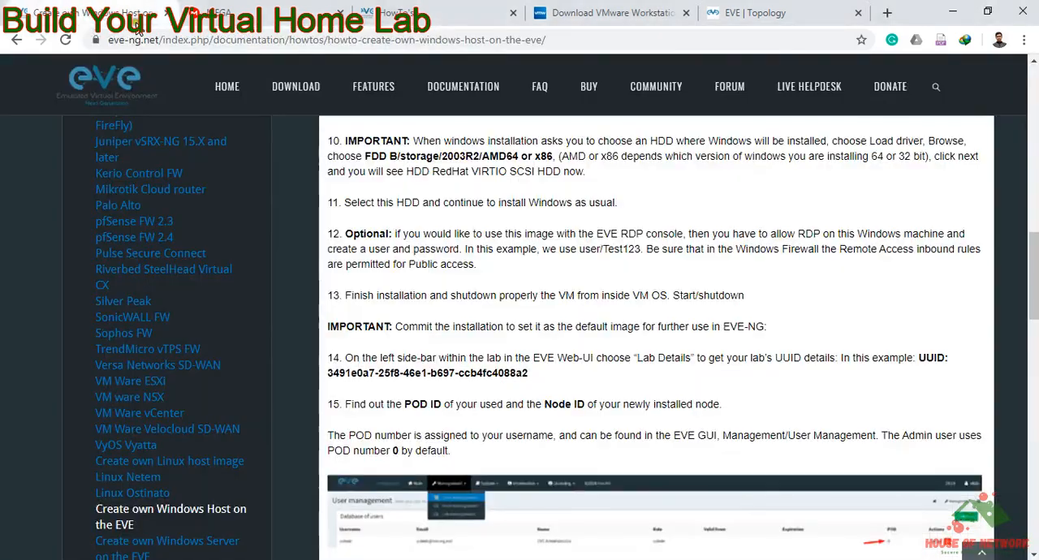
click(203, 523)
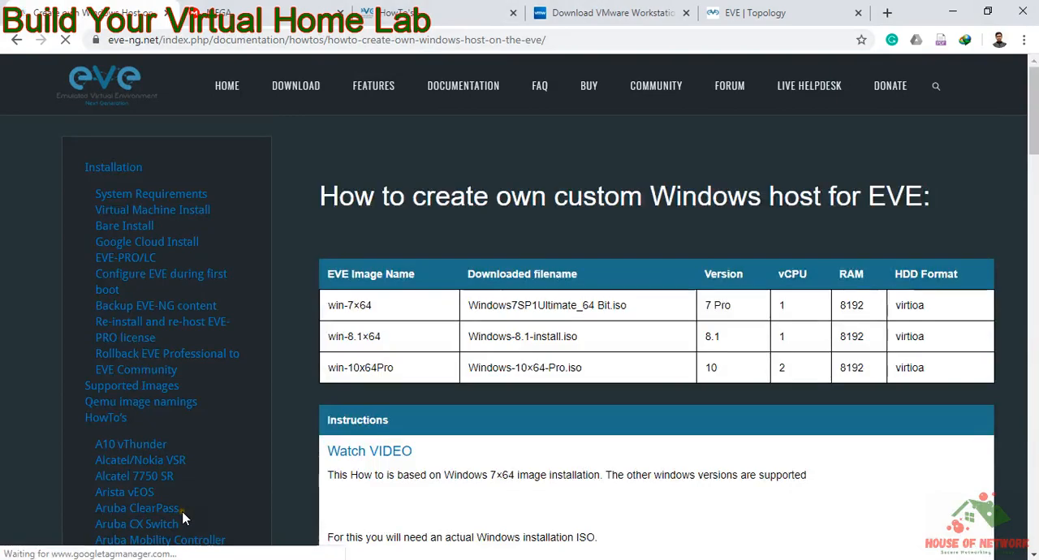
scroll(229, 357, down, 3)
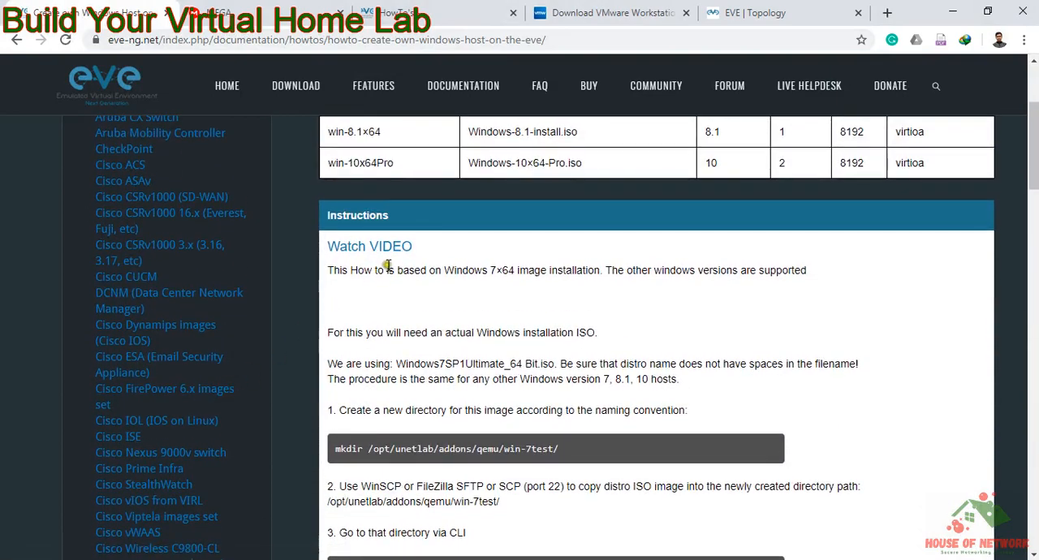
scroll(389, 267, down, 4)
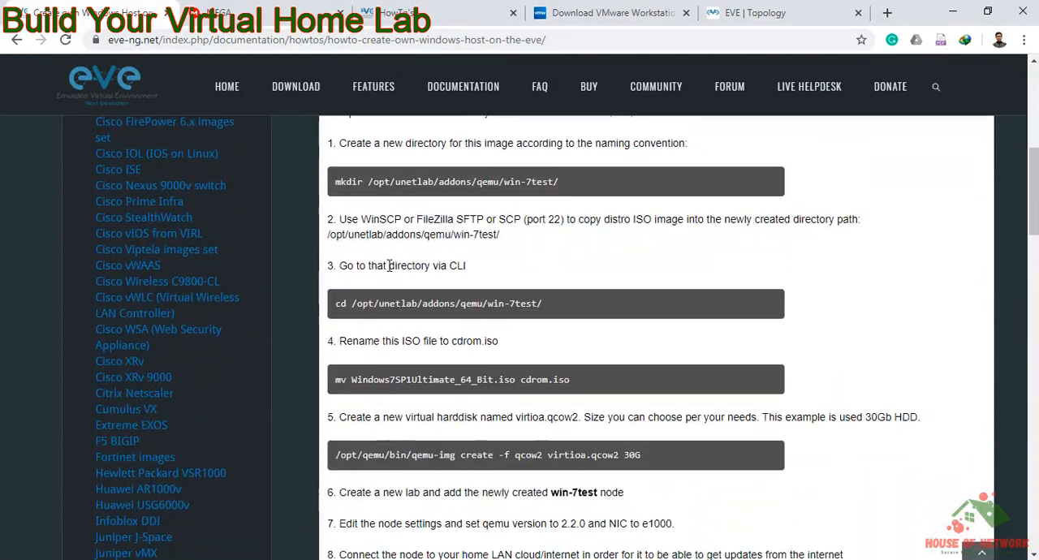
scroll(388, 267, down, 5)
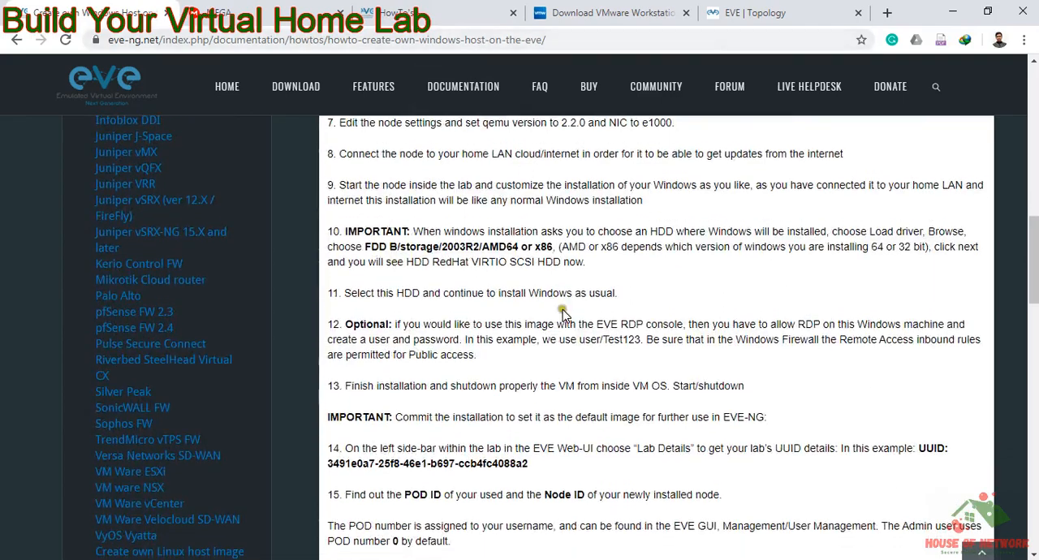
scroll(562, 312, down, 8)
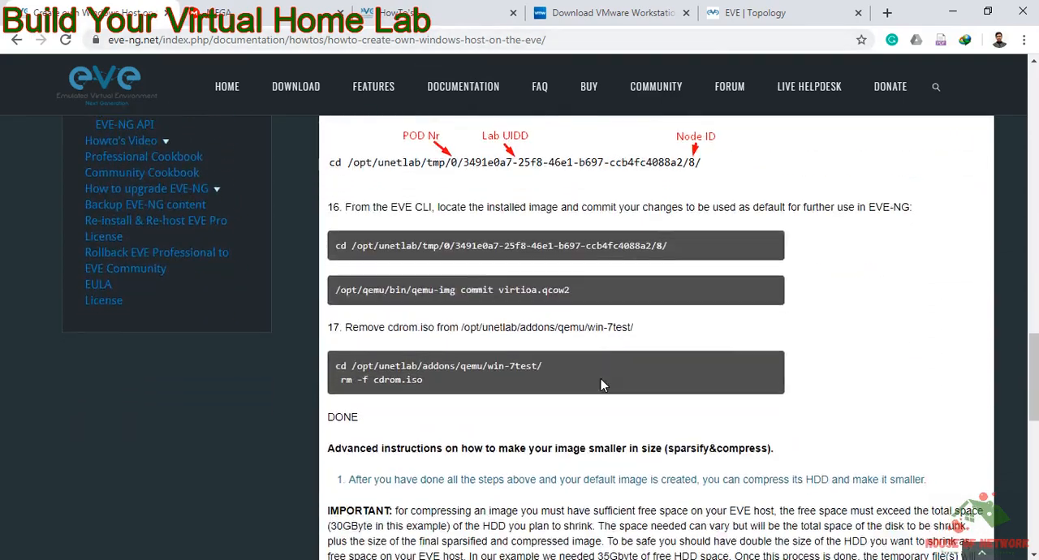
Step: Return to the topology, bring up the Win4 desktop, and postpone the Windows restart
click(792, 13)
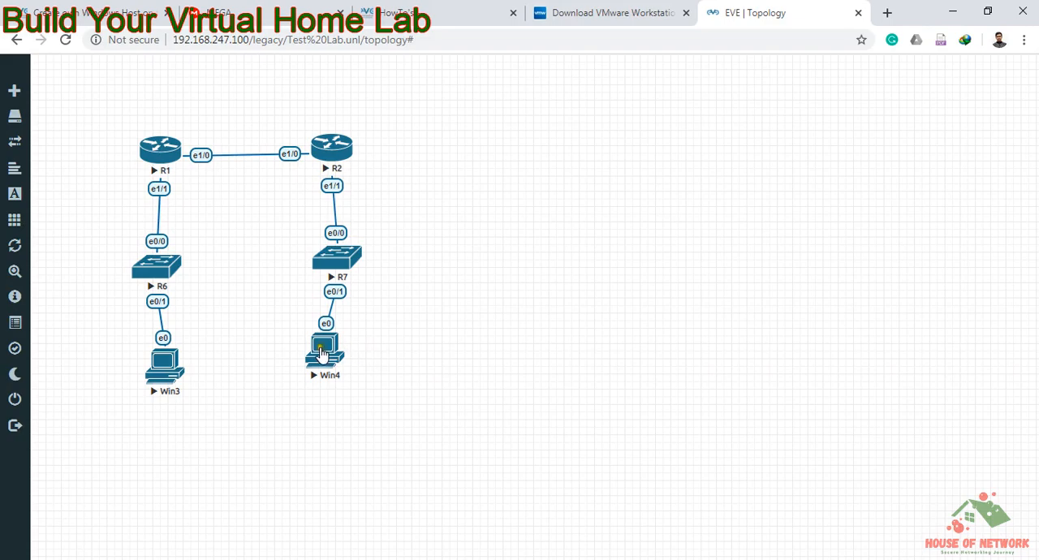
click(327, 352)
click(420, 331)
click(335, 370)
click(167, 380)
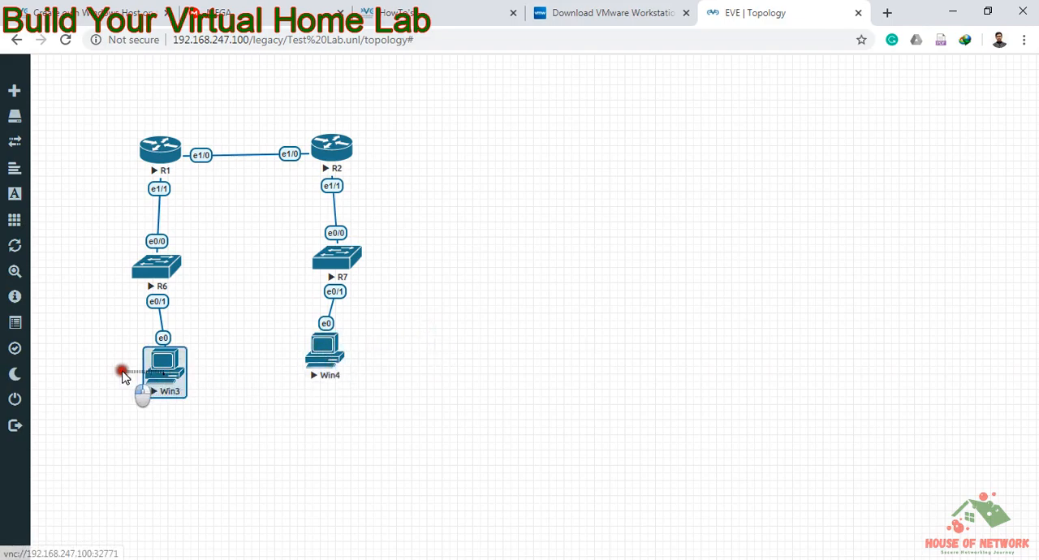
click(284, 328)
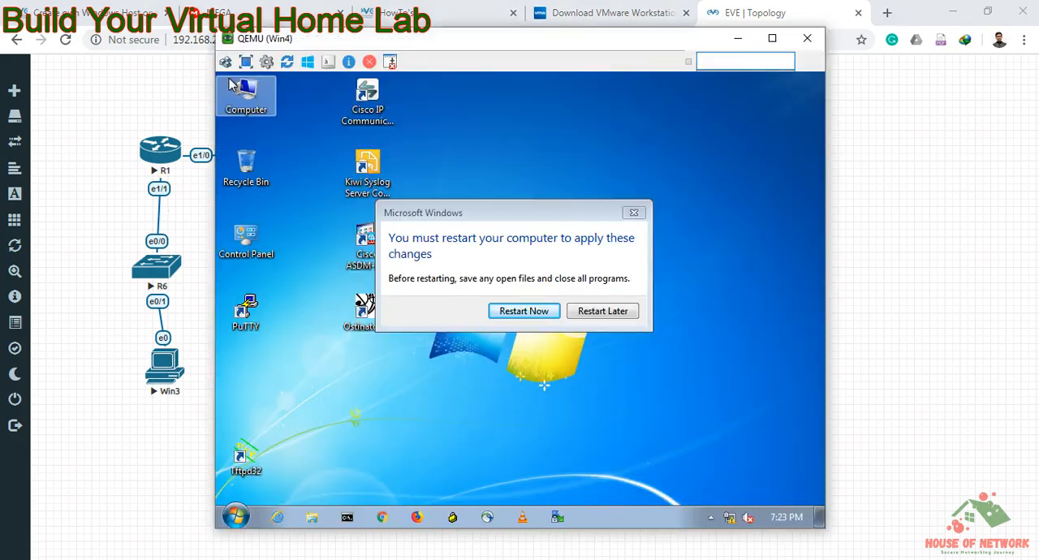
click(598, 311)
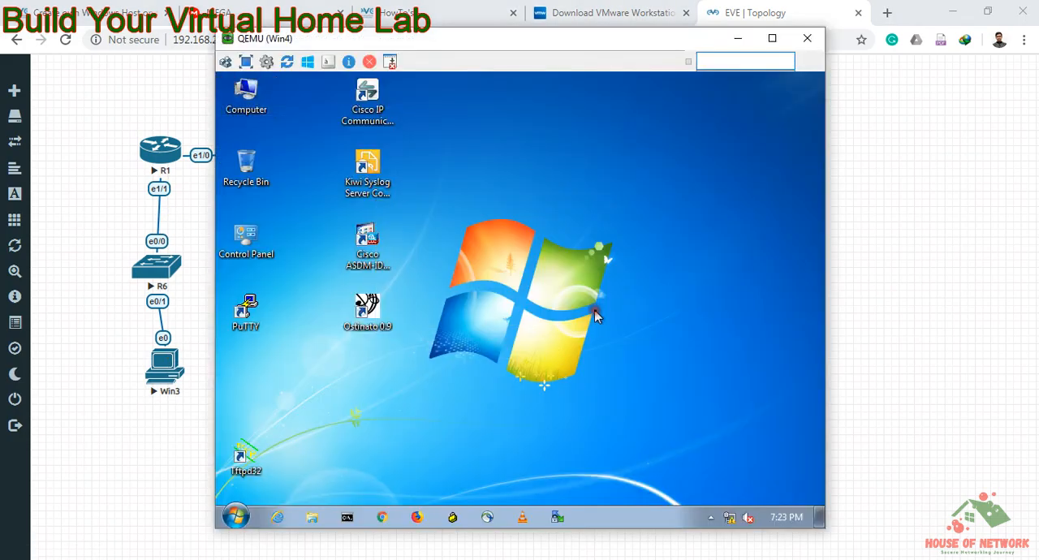
Step: View Win4's network status in the Network and Sharing Center, and minimize the VNC window to return to the topology
click(729, 521)
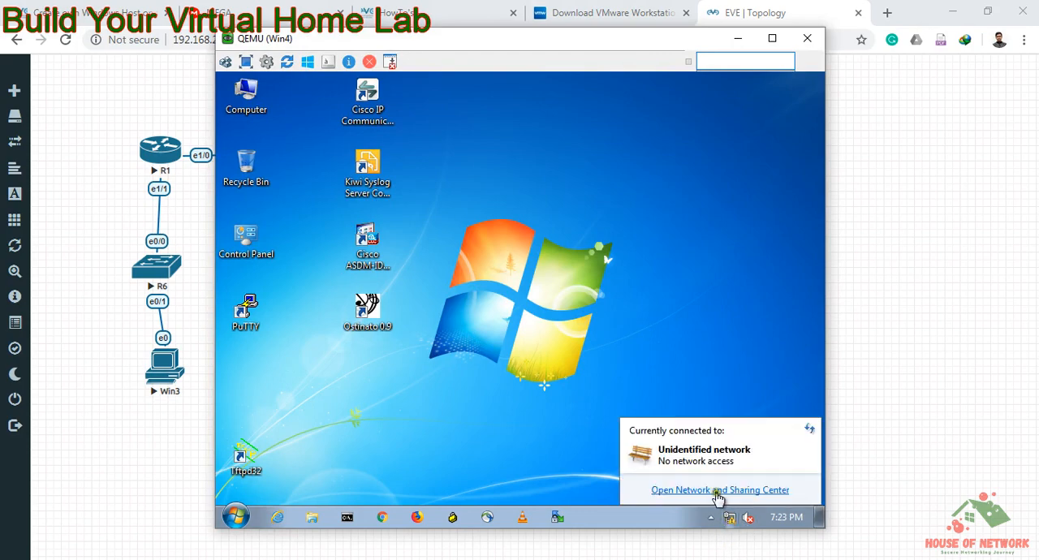
click(719, 492)
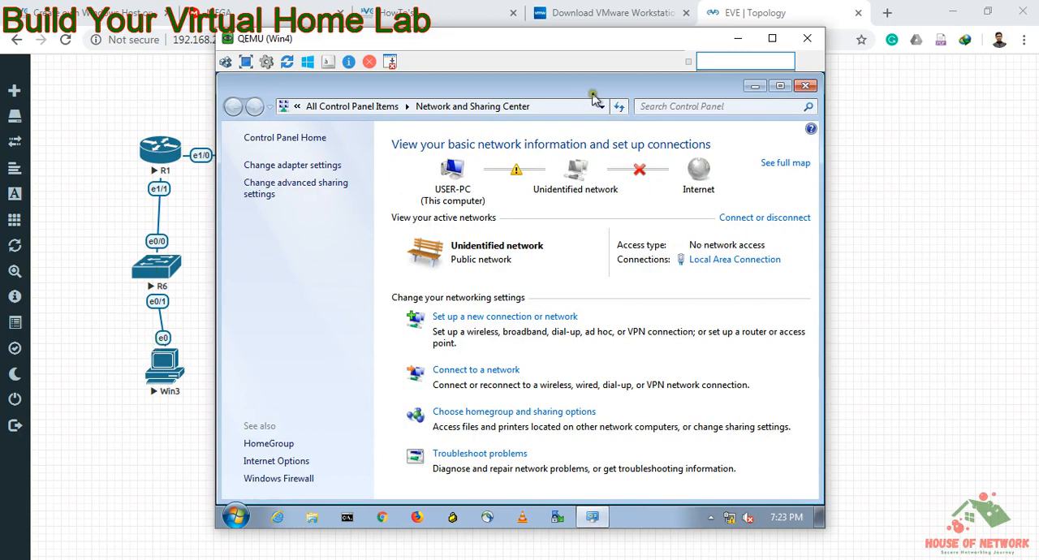
click(738, 38)
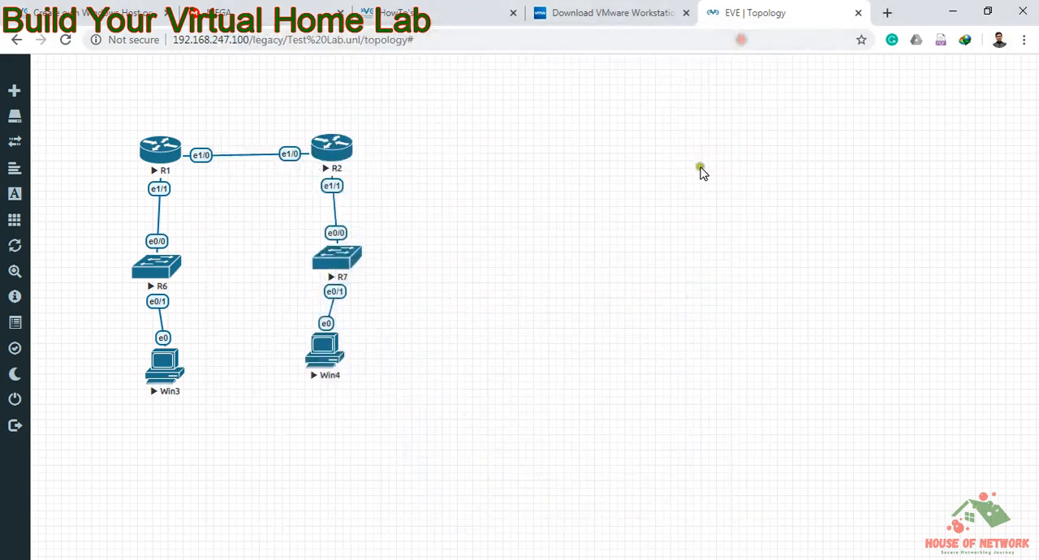
Step: Examine the available templates for a new node, glance at the Windows host guide, and close the dialog without adding a node
right_click(542, 222)
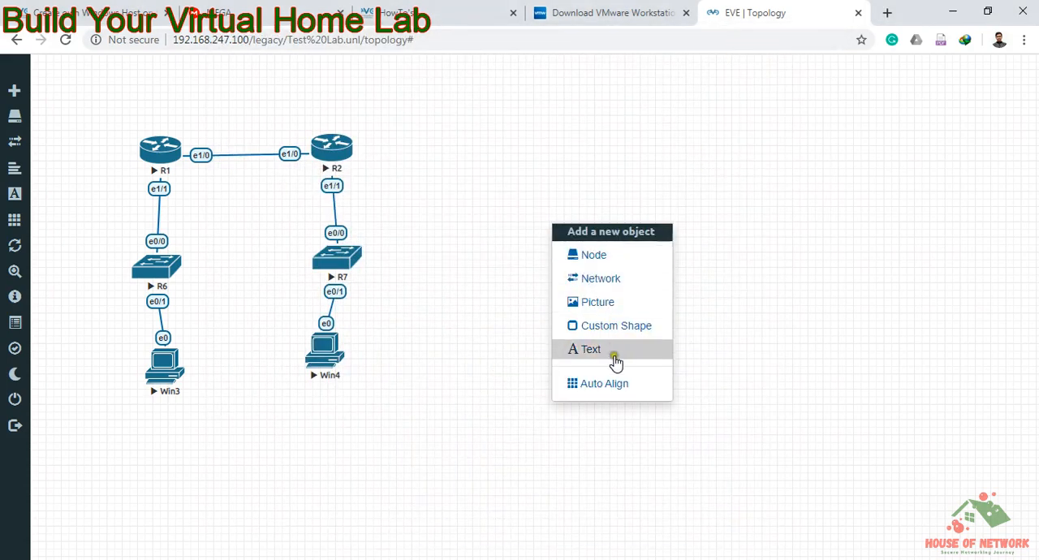
click(589, 258)
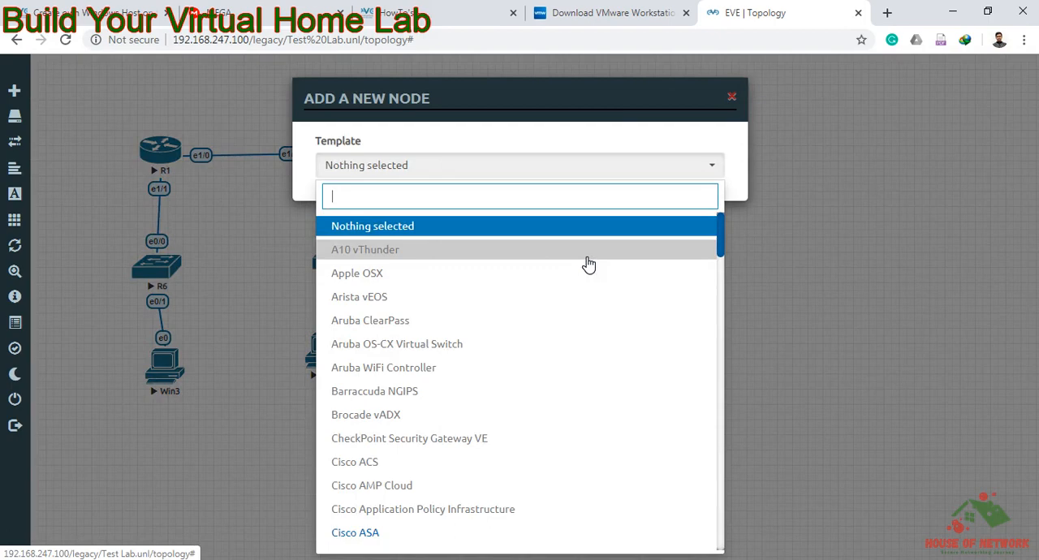
scroll(539, 405, down, 4)
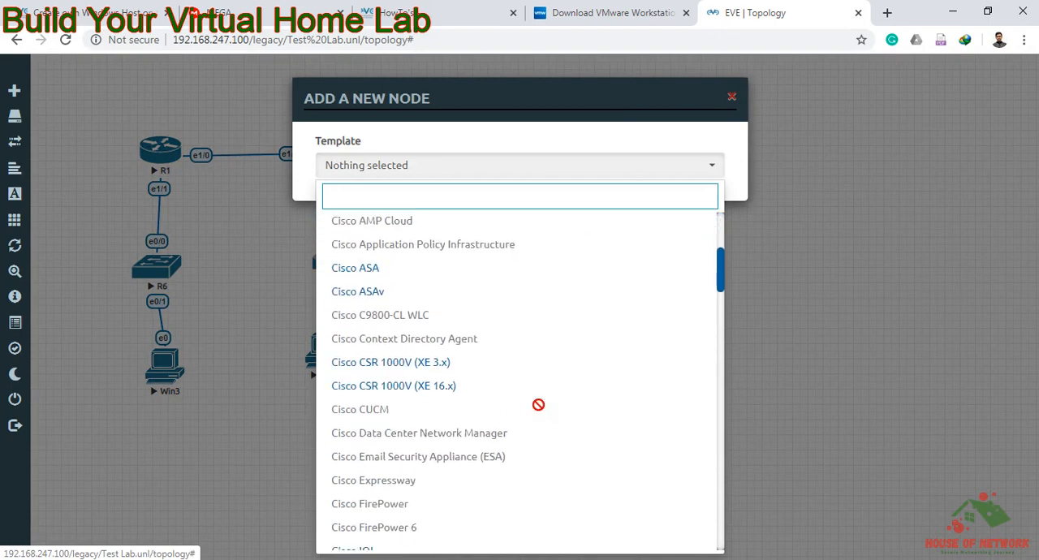
scroll(539, 405, down, 8)
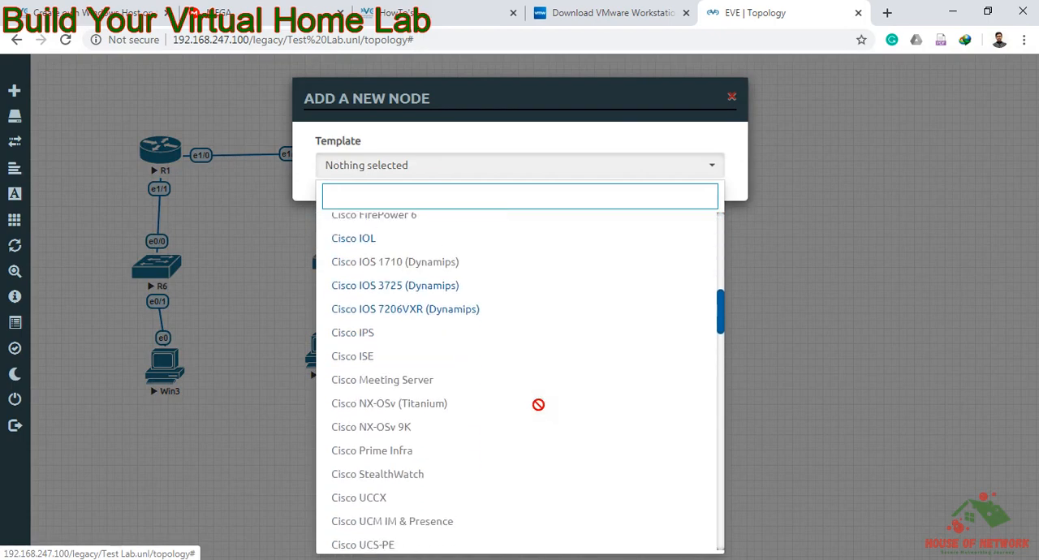
scroll(538, 404, down, 1)
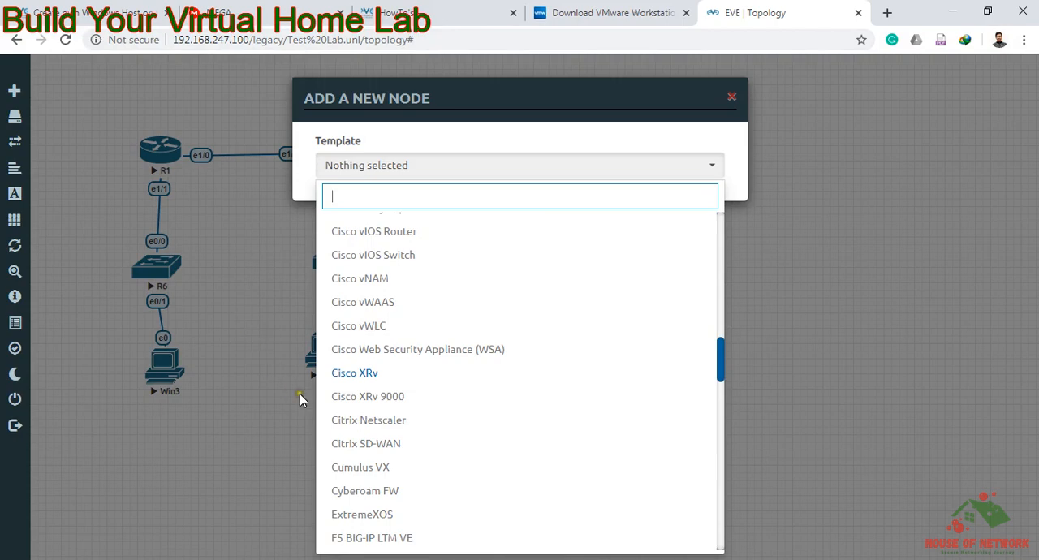
click(115, 12)
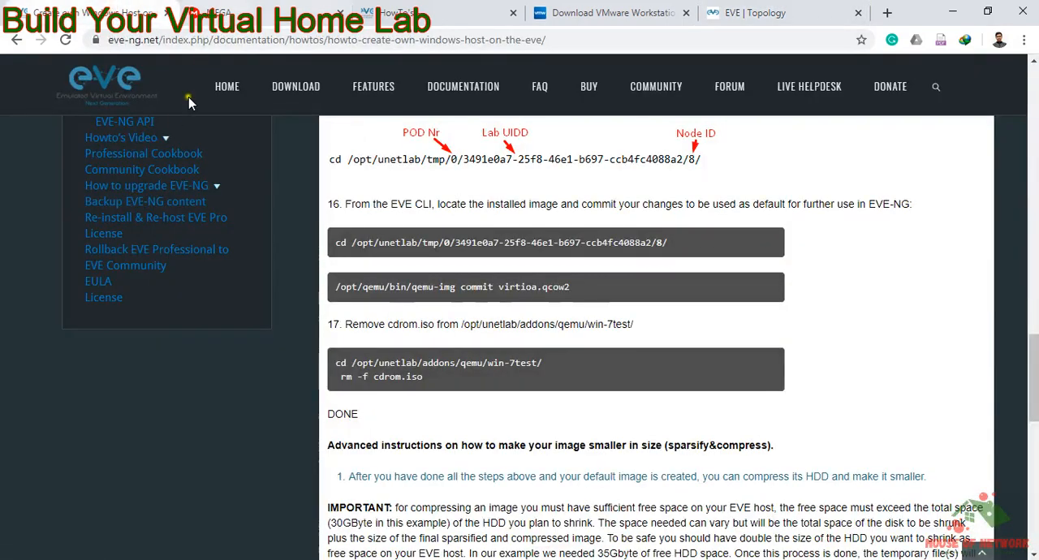
scroll(210, 236, up, 2)
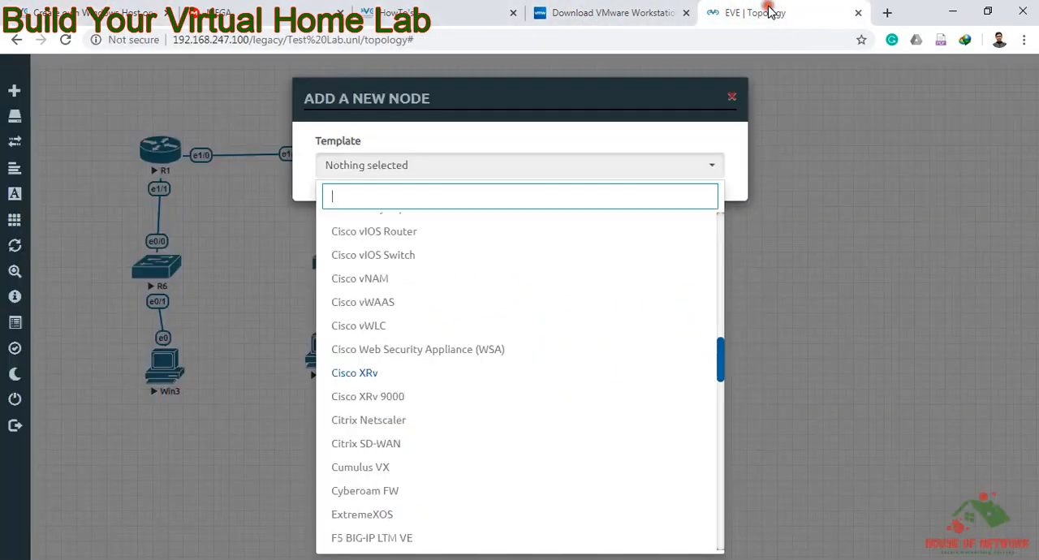
click(755, 12)
click(732, 99)
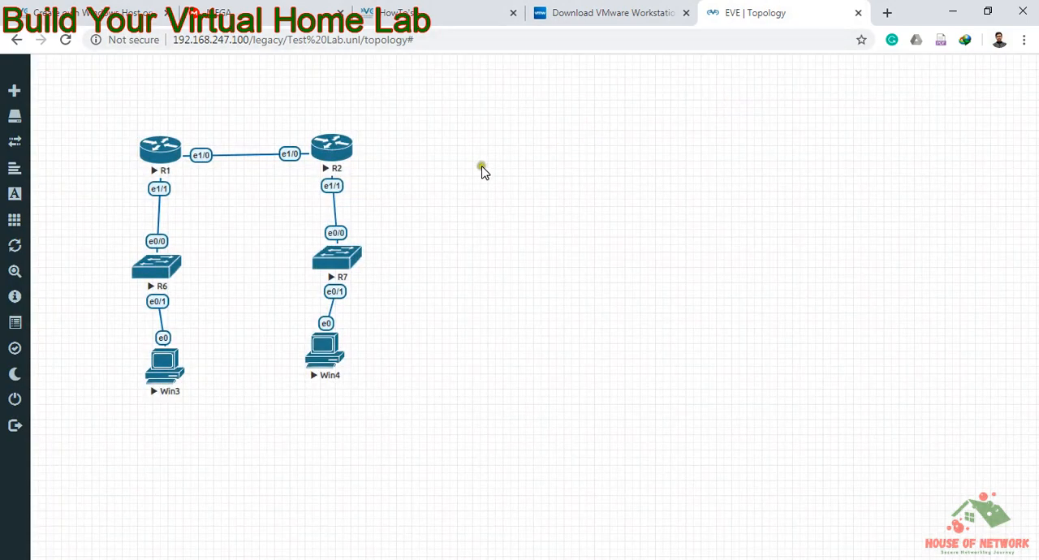
right_click(459, 196)
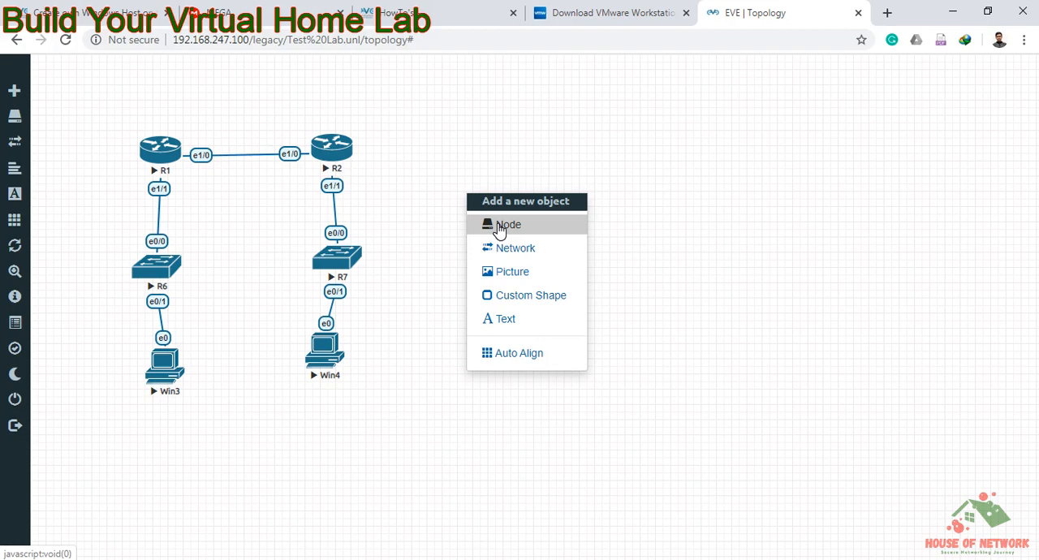
click(406, 297)
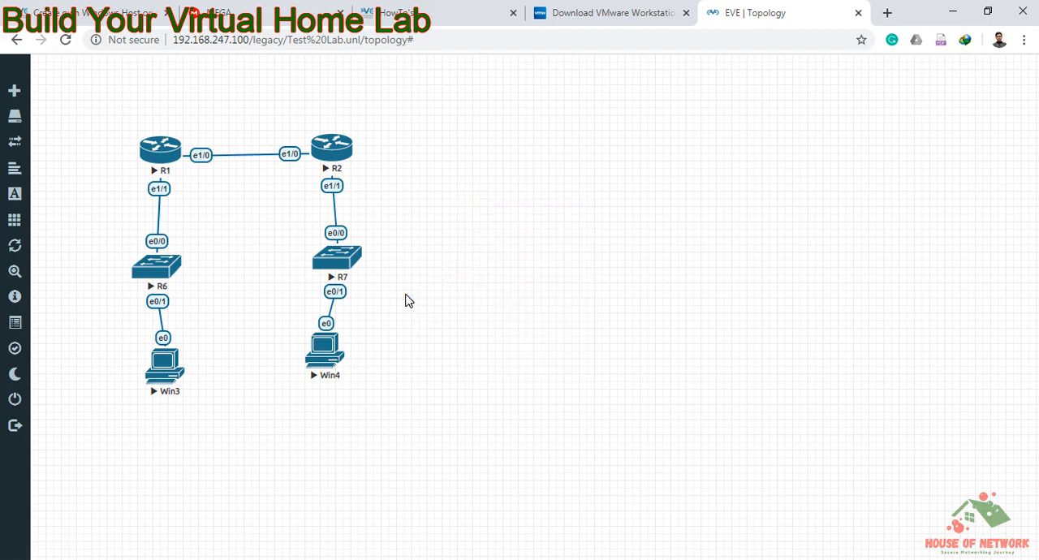
click(251, 196)
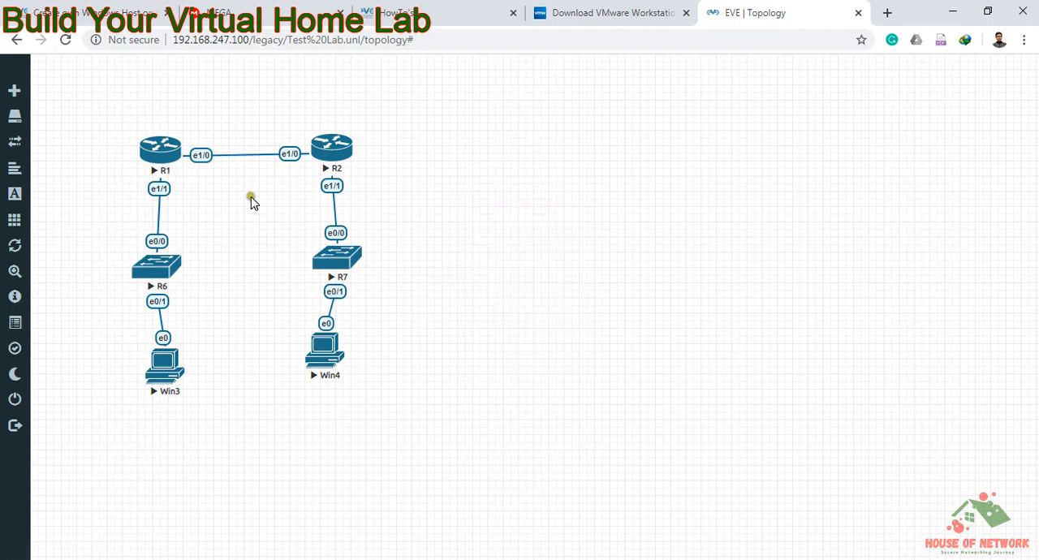
Step: Add the text label 192.168.10.0/30 to the topology and center it above the link between R1 and R2
right_click(233, 131)
click(276, 258)
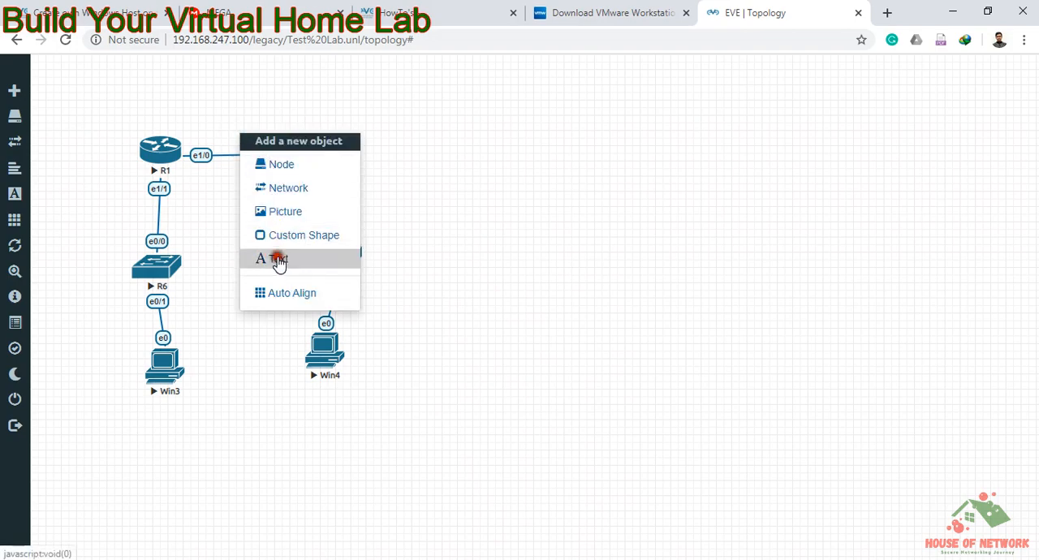
click(486, 136)
text(21)
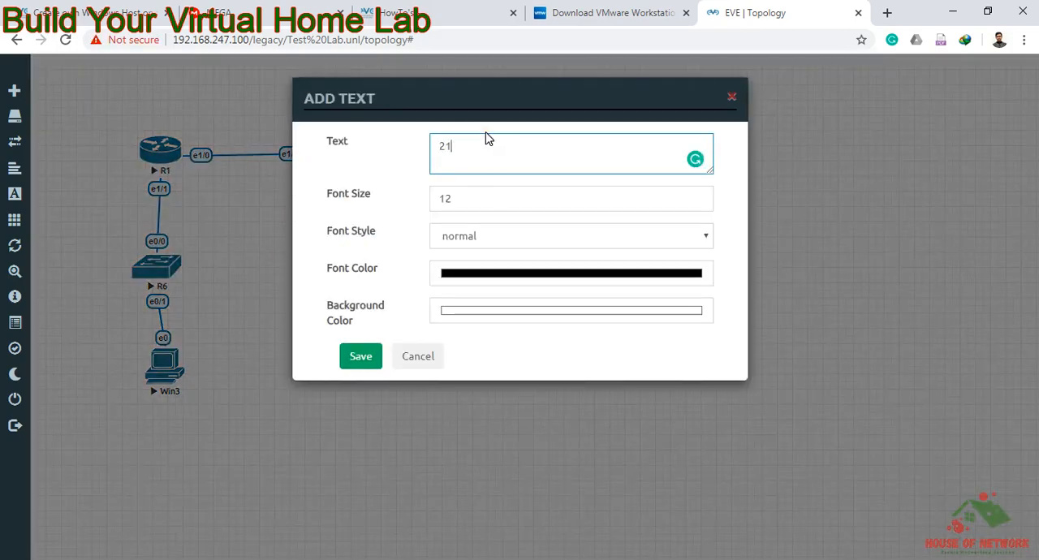
text(92.168.1)
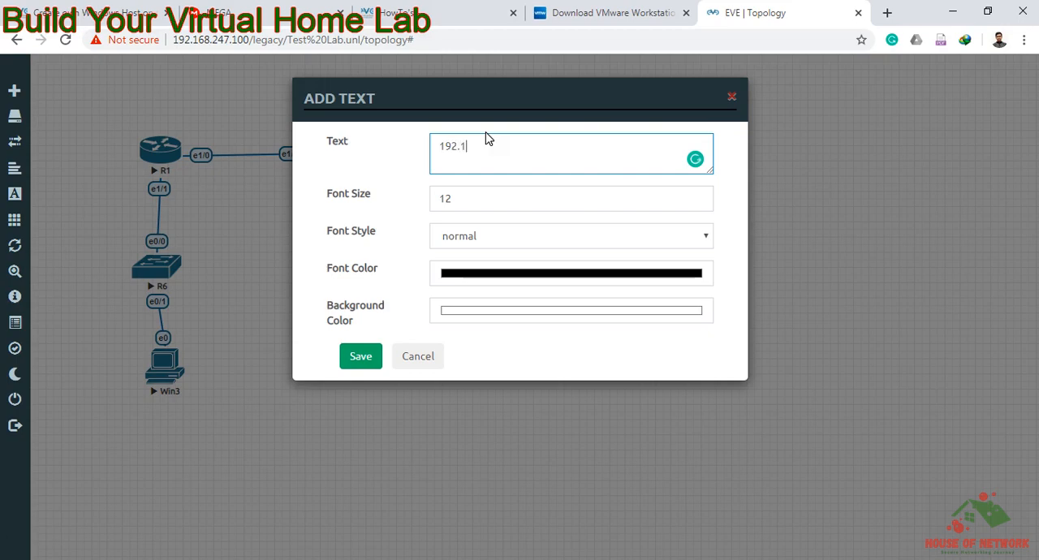
text(0.0/30)
key(Return)
click(353, 360)
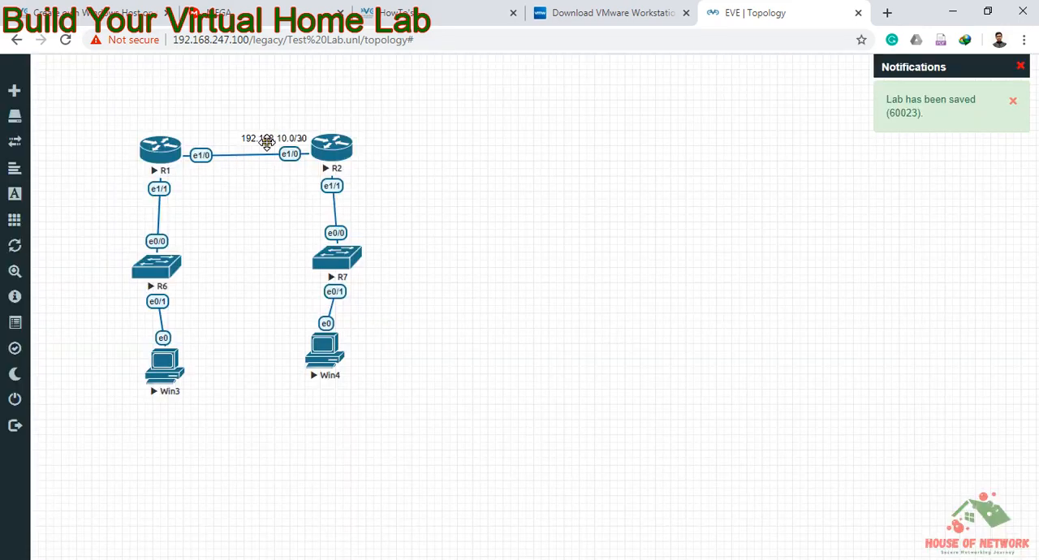
click(260, 140)
drag(260, 139, 244, 139)
Step: Add the text label 10.10.10.0/24 and place it on the link between R1 and R6
right_click(270, 184)
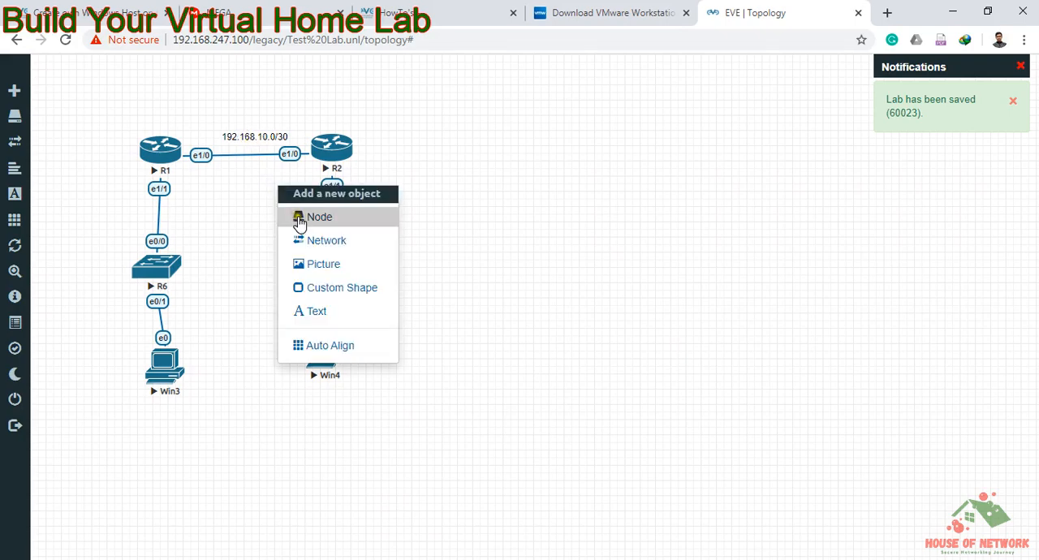
click(312, 315)
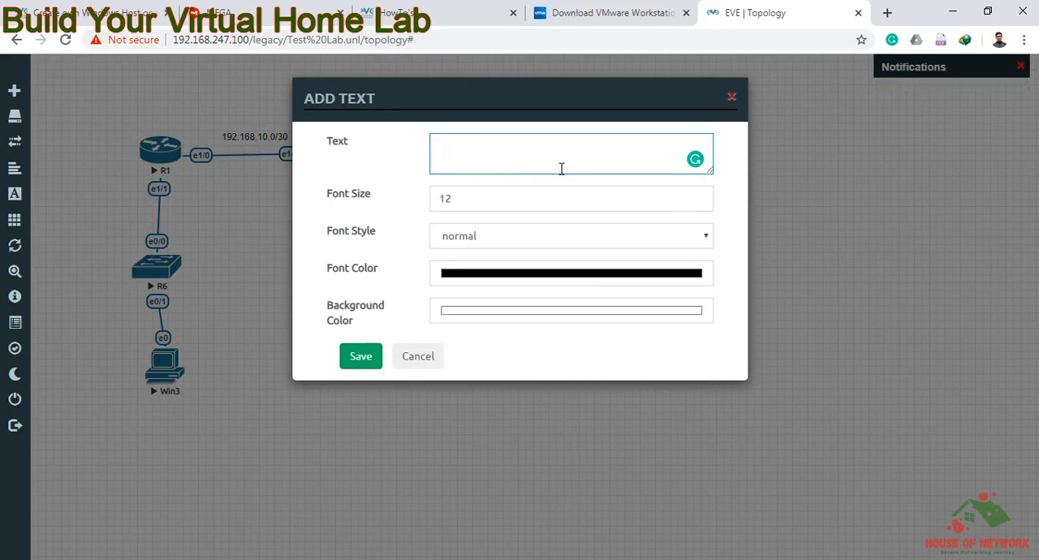
text(10.10.10.0/24)
key(Return)
click(368, 351)
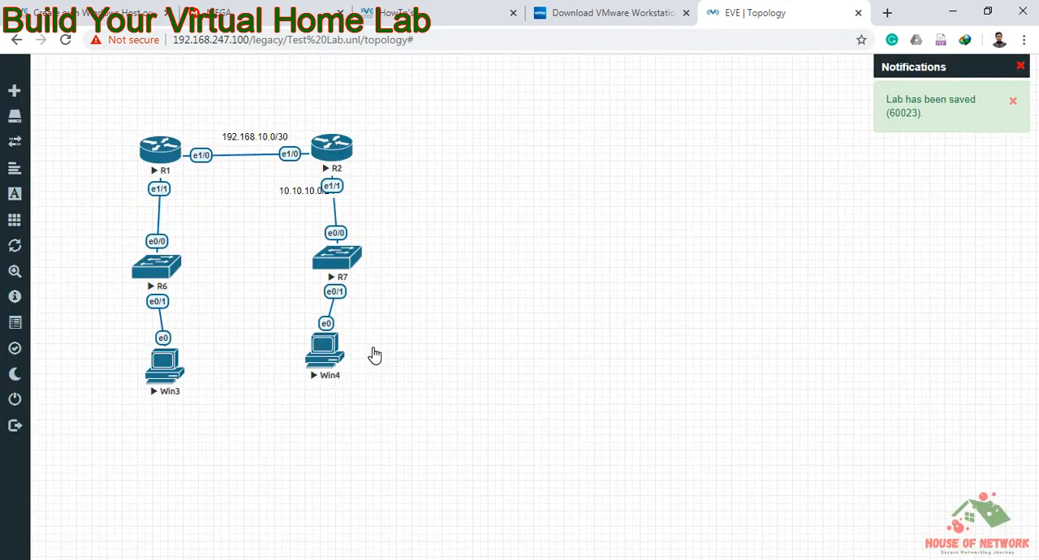
drag(295, 190, 137, 216)
Step: Duplicate the 10.10.10.0/24 label and place the copy on the link between R2 and R7
right_click(215, 206)
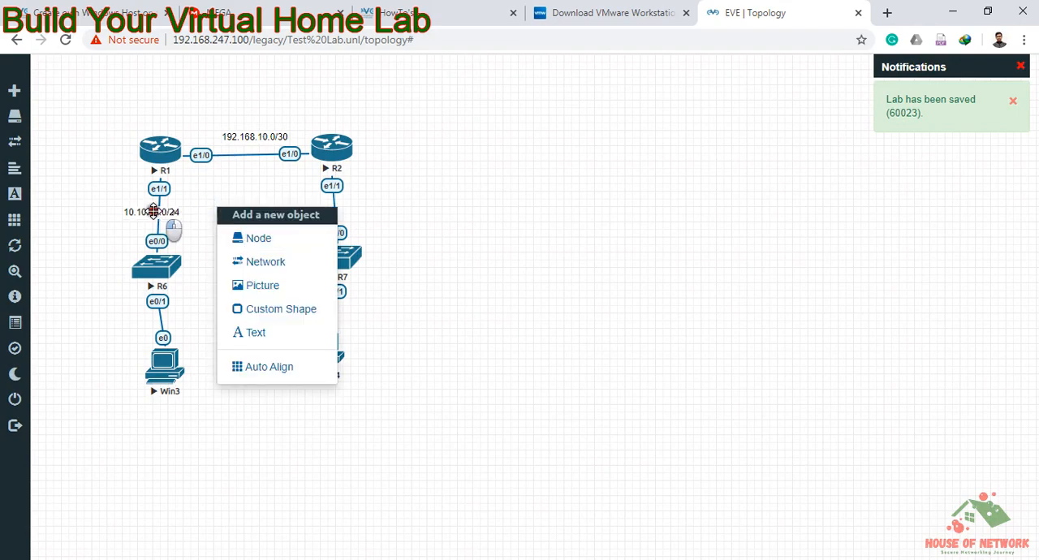
right_click(155, 214)
click(203, 242)
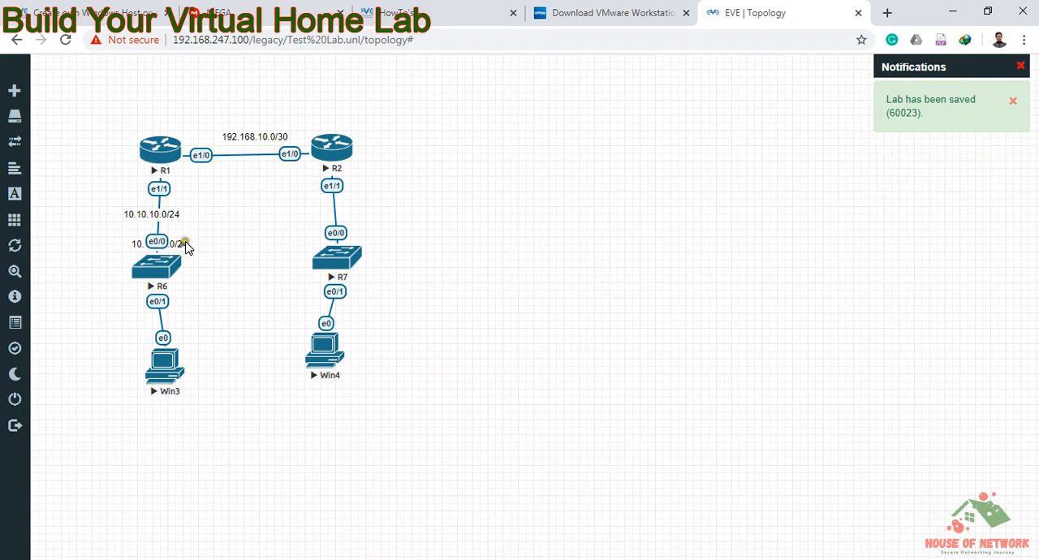
drag(178, 244, 349, 202)
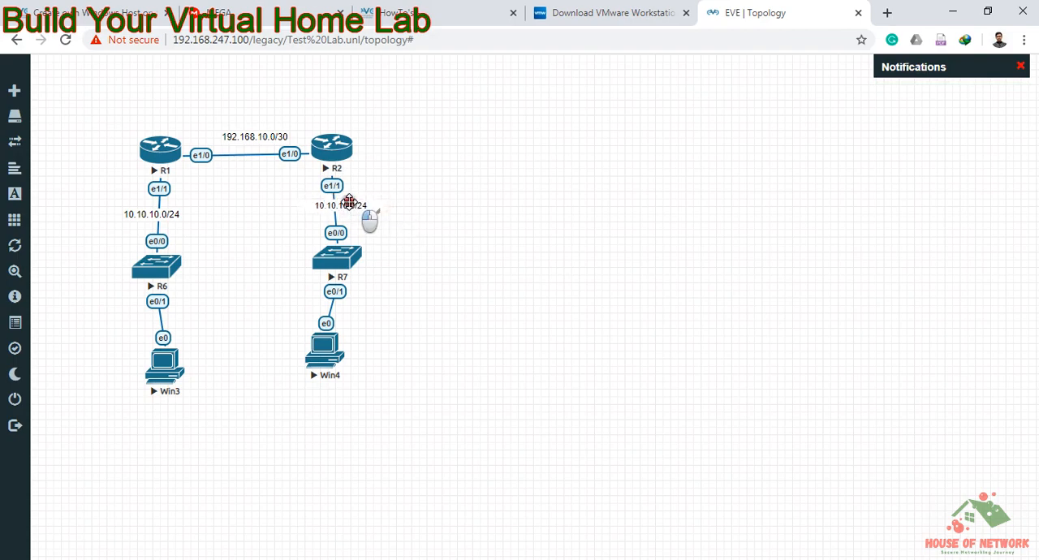
Step: Change the network label between R2 and R7 to 10.10.20.0/24 and center it on the link
double_click(350, 202)
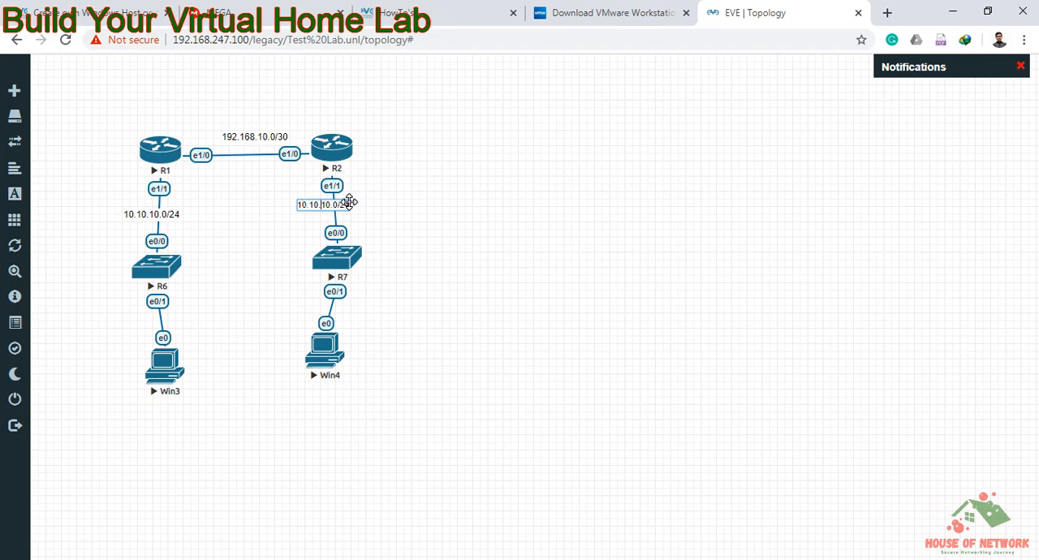
key(Delete)
text(2)
click(413, 213)
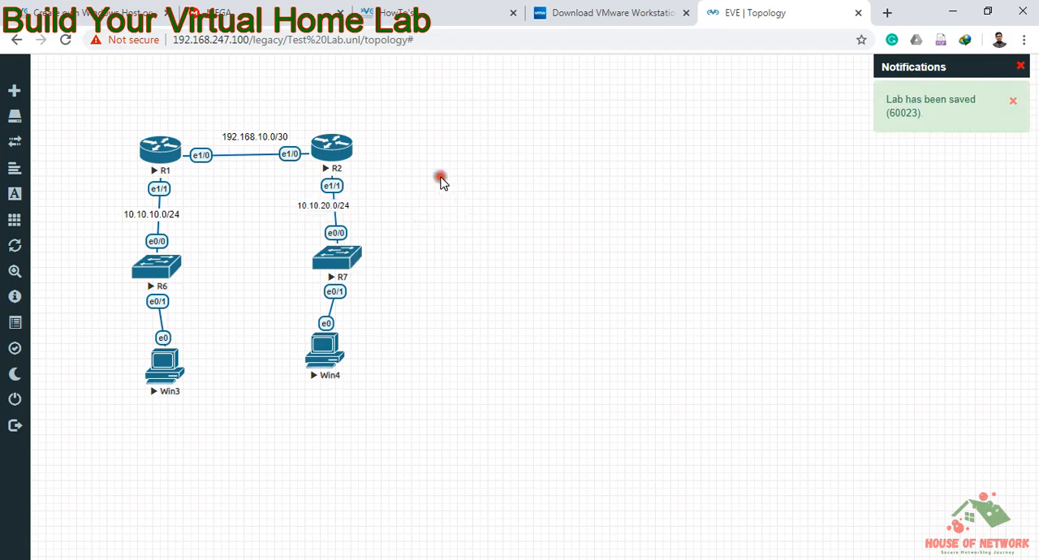
drag(326, 204, 336, 205)
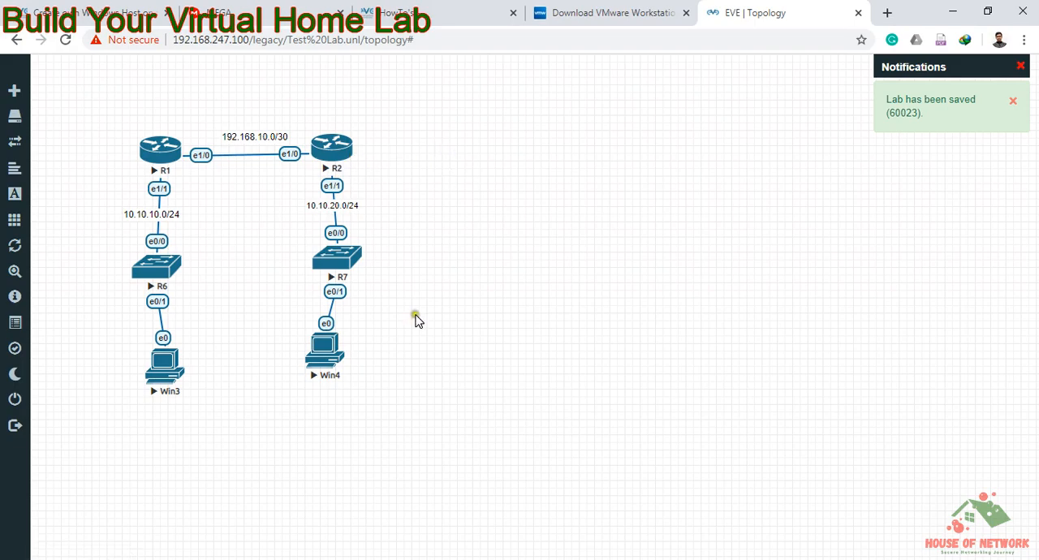
Step: Switch to WinSCP, review the dynamips, iol and qemu image folders in /opt/unetlab/addons, and return to the EVE-NG topology
click(464, 559)
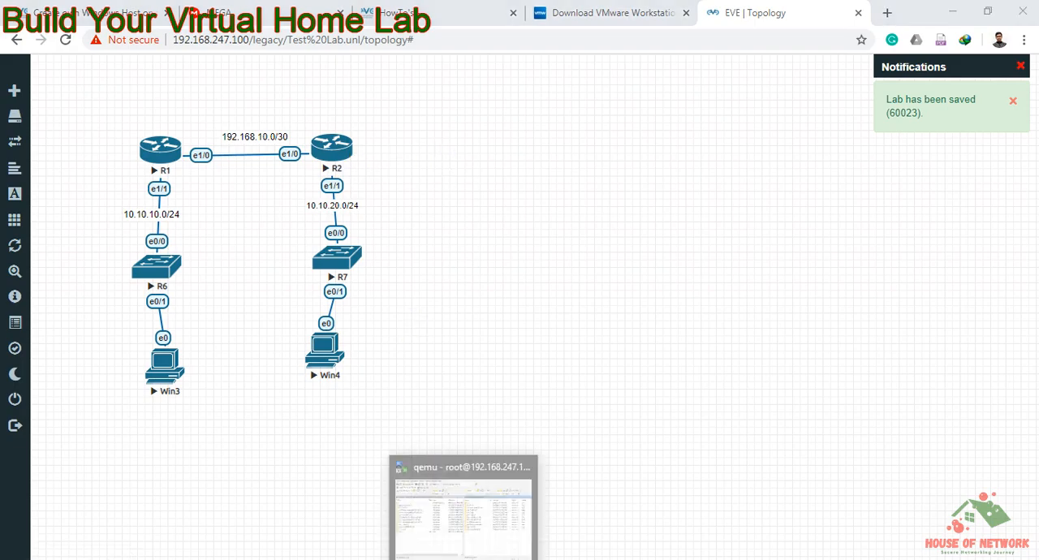
click(487, 523)
click(477, 206)
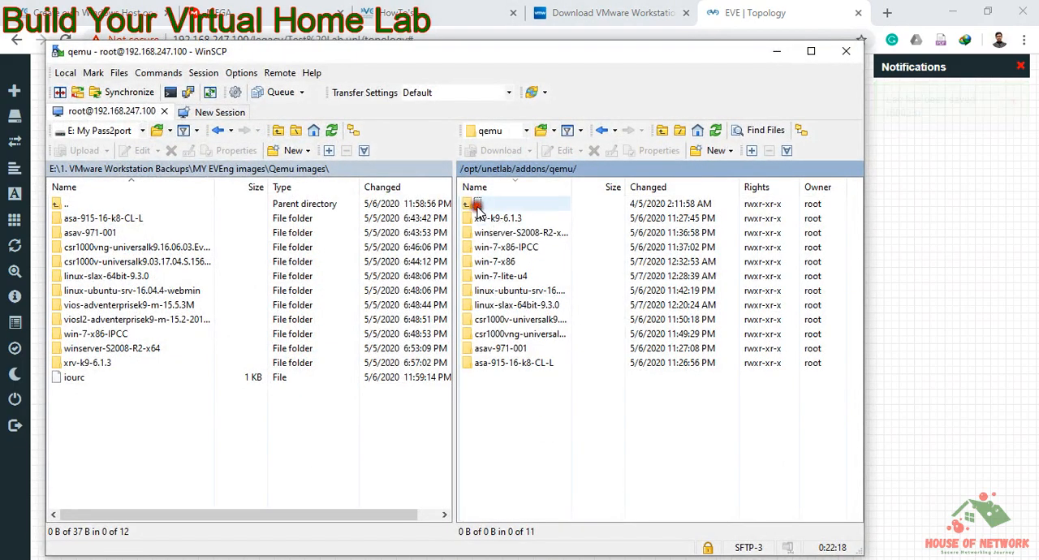
double_click(478, 206)
drag(522, 58, 843, 45)
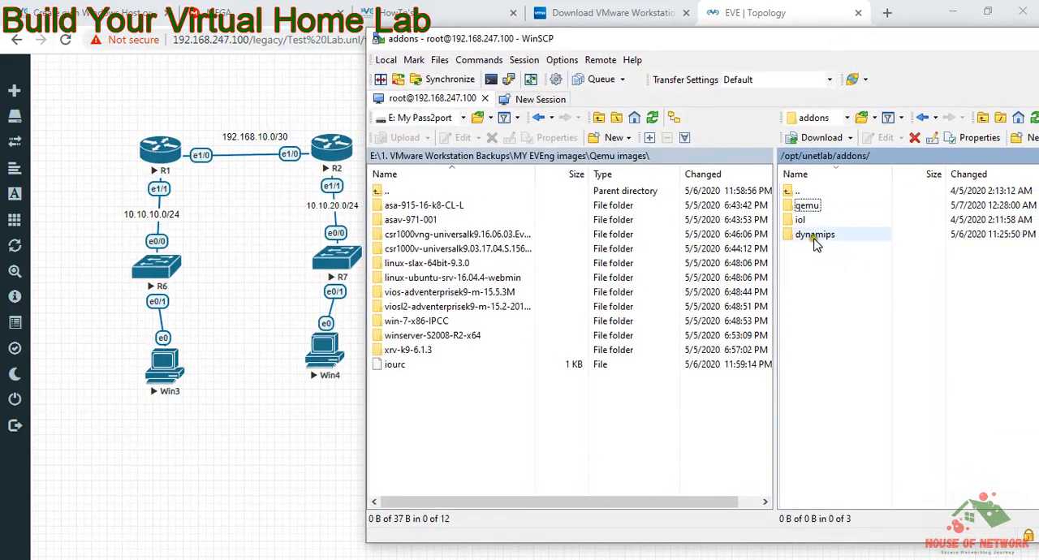
click(816, 240)
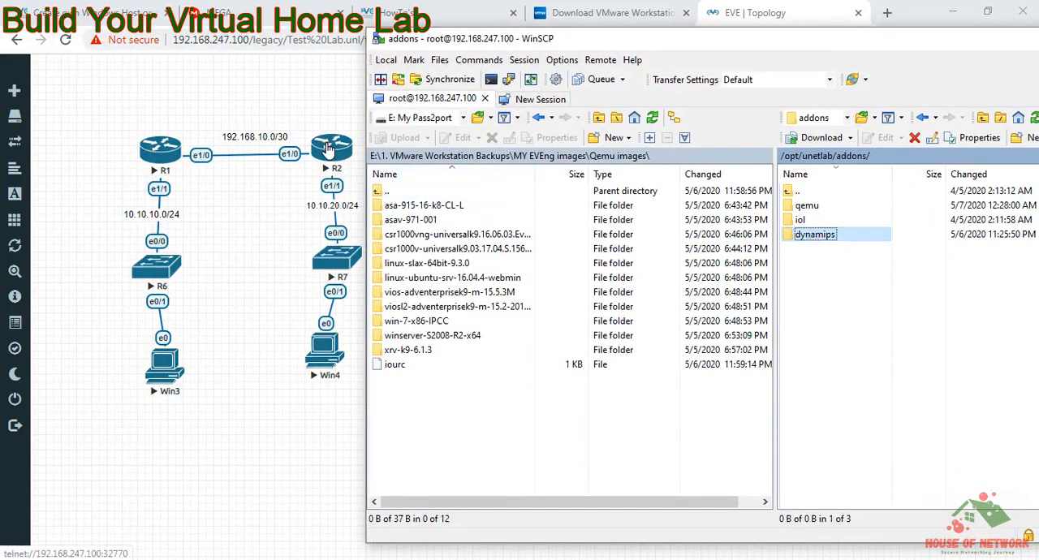
click(801, 220)
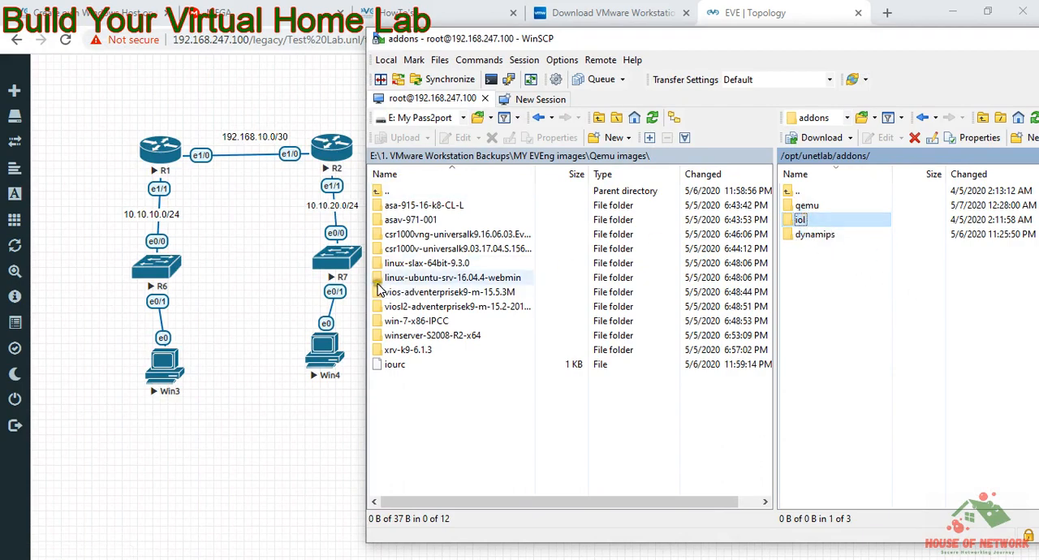
click(813, 207)
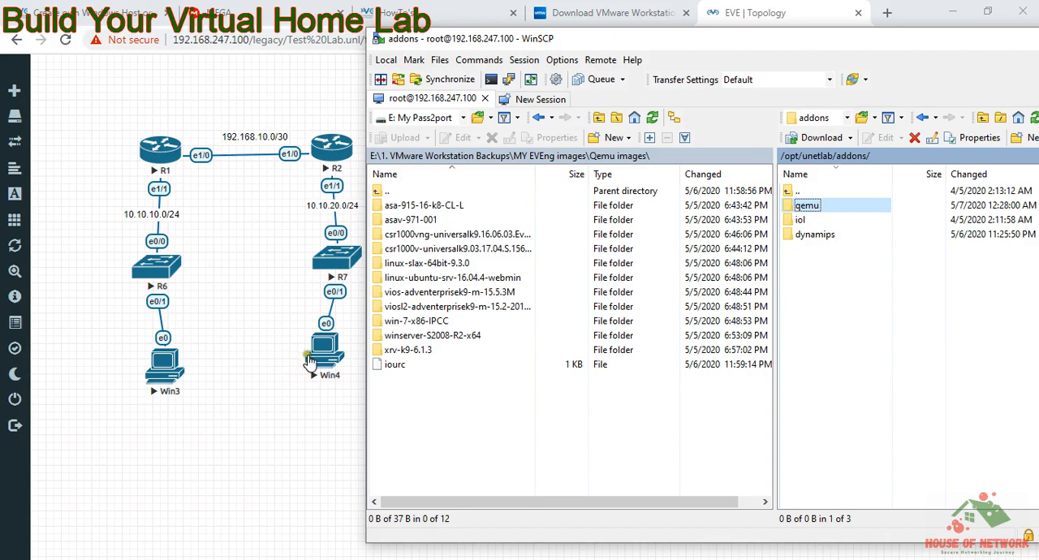
click(293, 449)
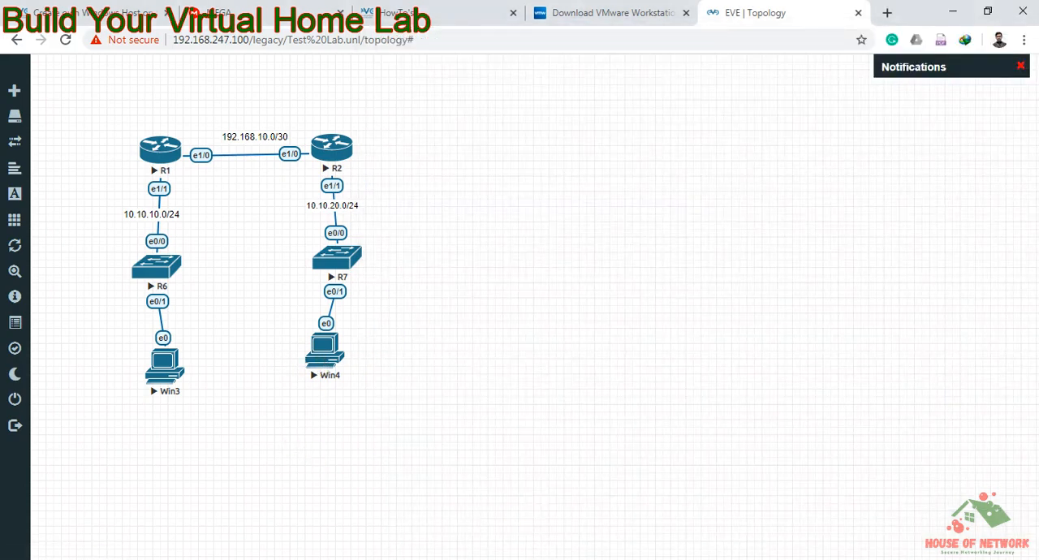
Step: Bring up the R2 console window and check that the router prompt responds
mouse_move(522, 559)
click(332, 522)
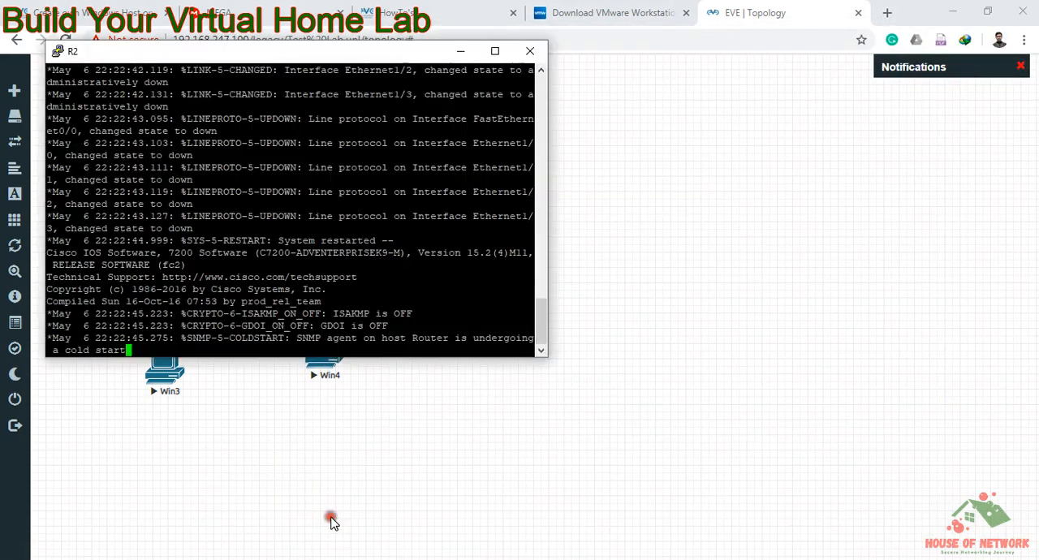
key(Return)
key(Return)
key(Return)
key(Return)
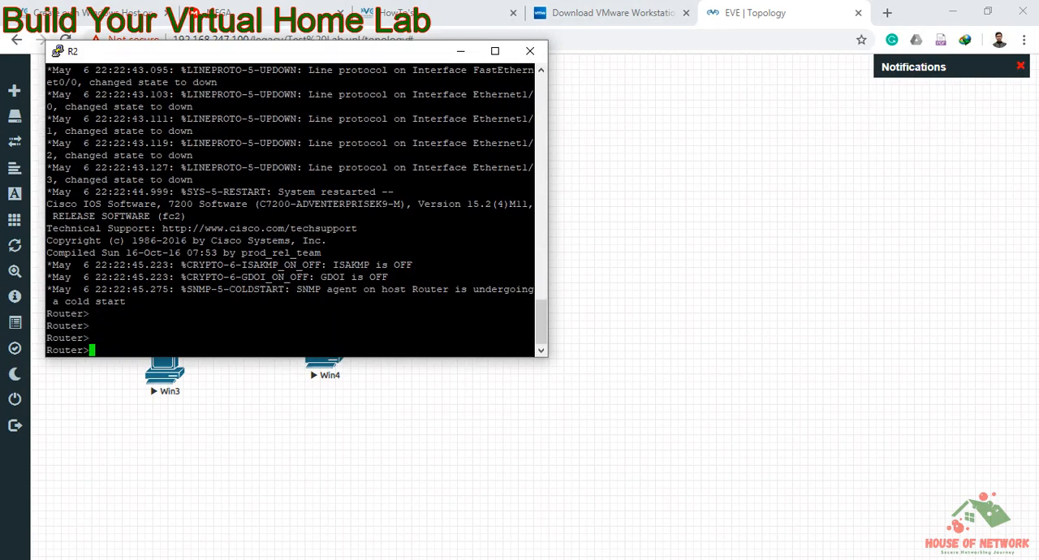
Step: Check the R7 console for a responding switch prompt, view the Win4 desktop, and return to the topology
mouse_move(534, 556)
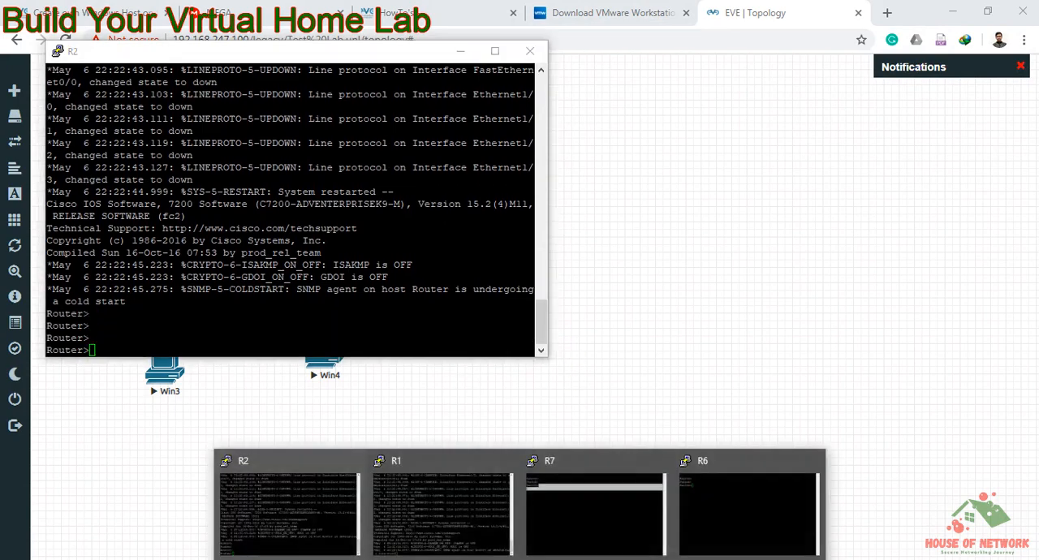
click(573, 521)
key(Return)
key(Return)
key(Return)
key(Return)
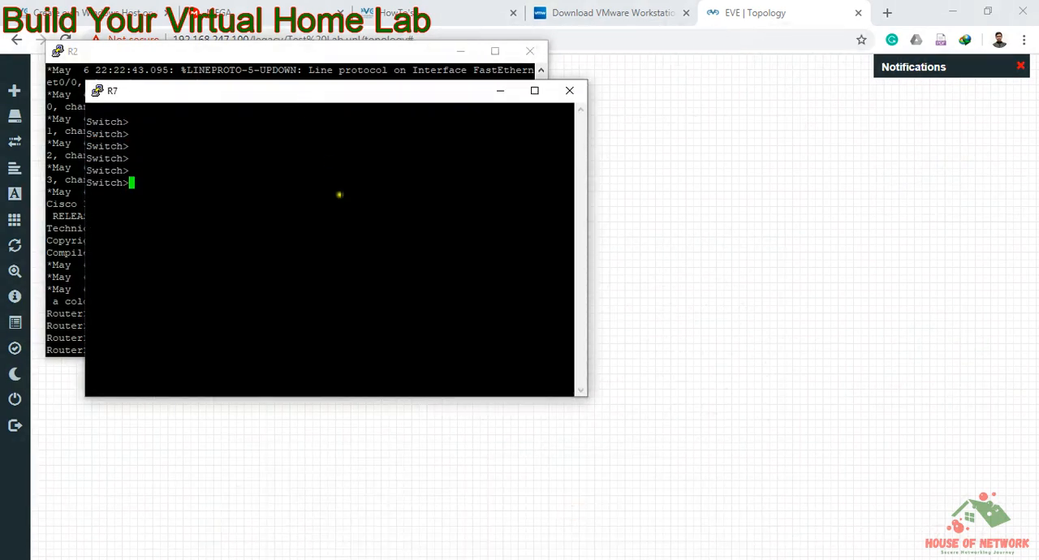
click(554, 557)
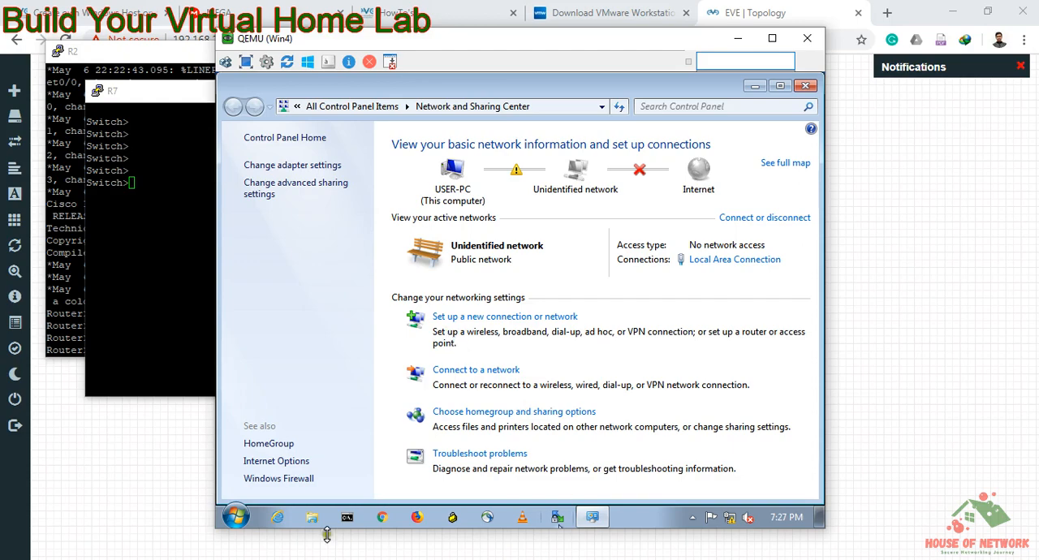
click(156, 492)
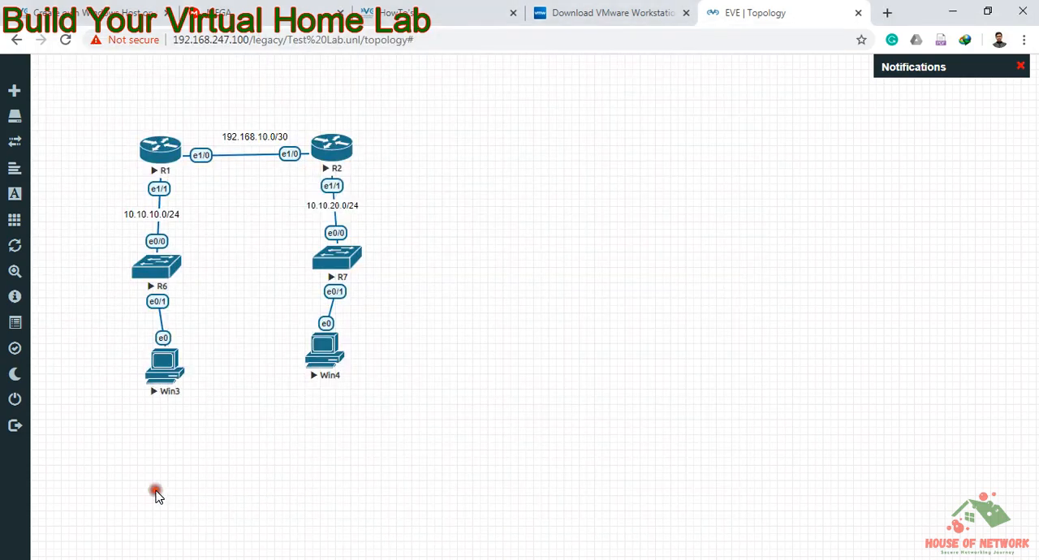
Step: Add one Cisco ASA node with the asa-915-16-k8-CL-L image to the empty area beside R2
right_click(483, 180)
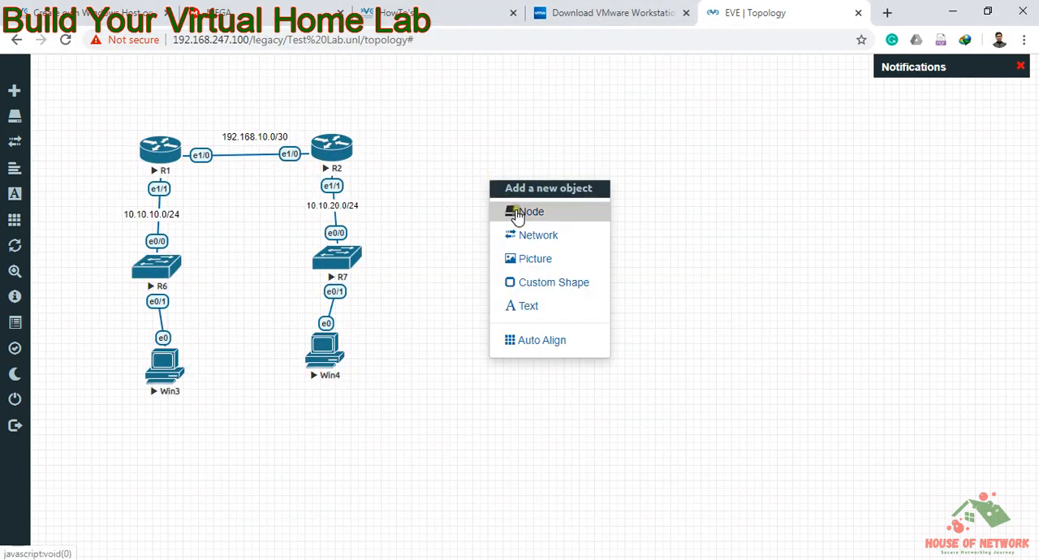
click(515, 211)
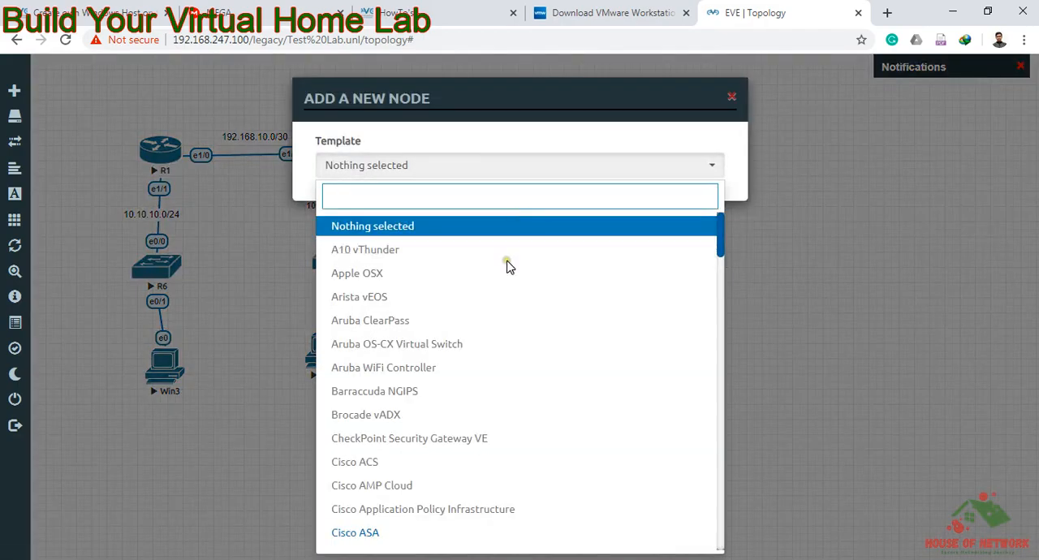
text(a)
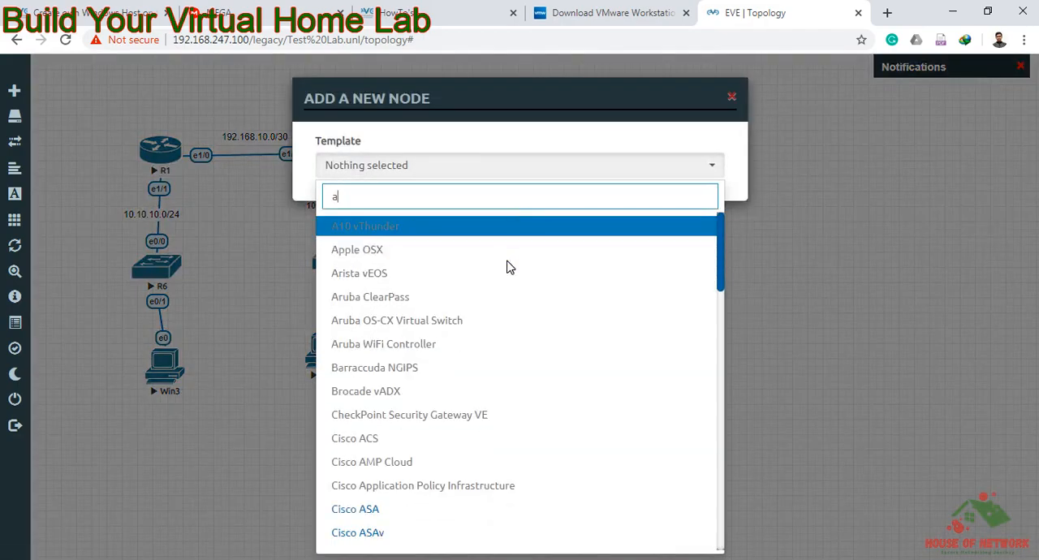
key(BackSpace)
text(AS)
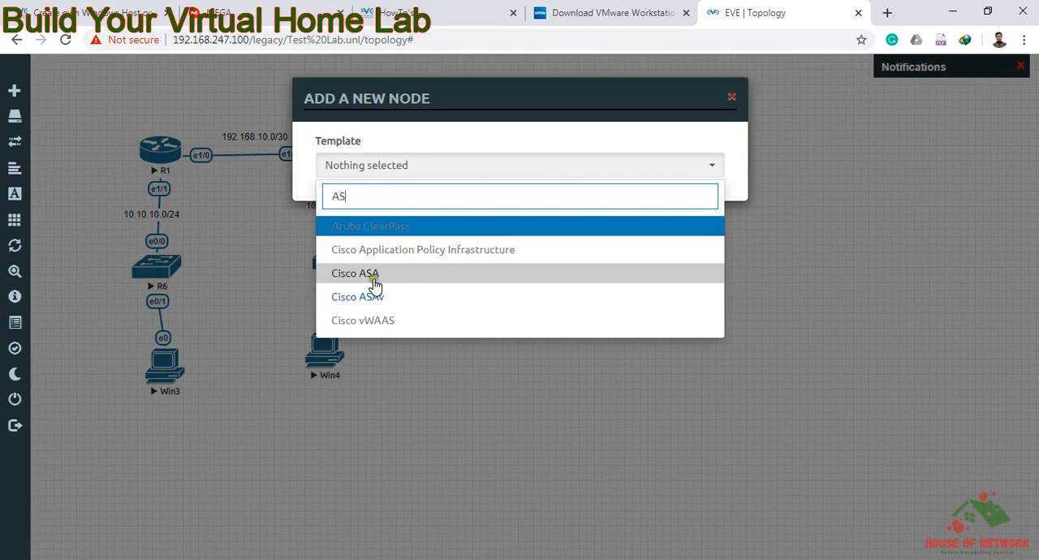
click(374, 280)
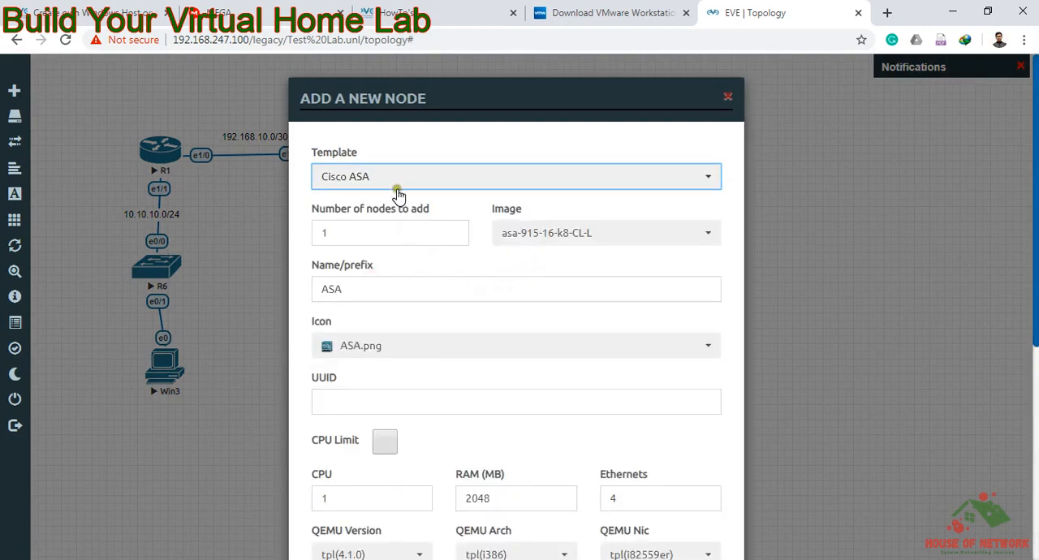
scroll(505, 382, down, 5)
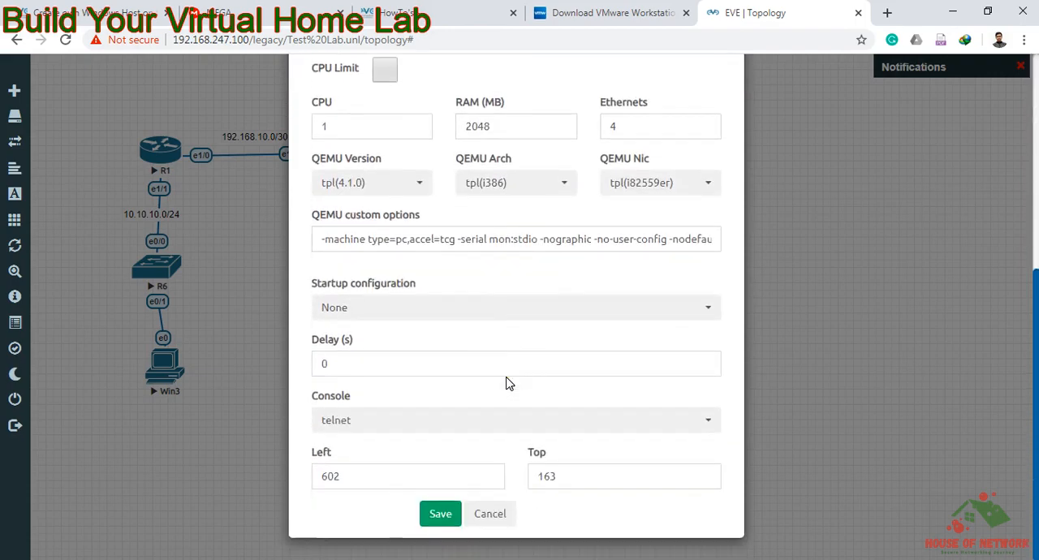
click(438, 520)
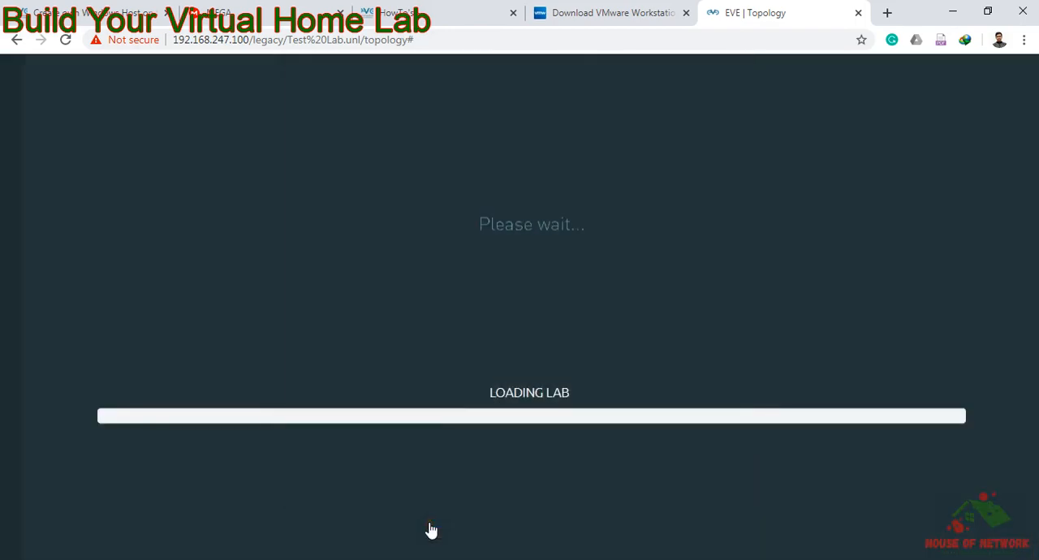
right_click(492, 218)
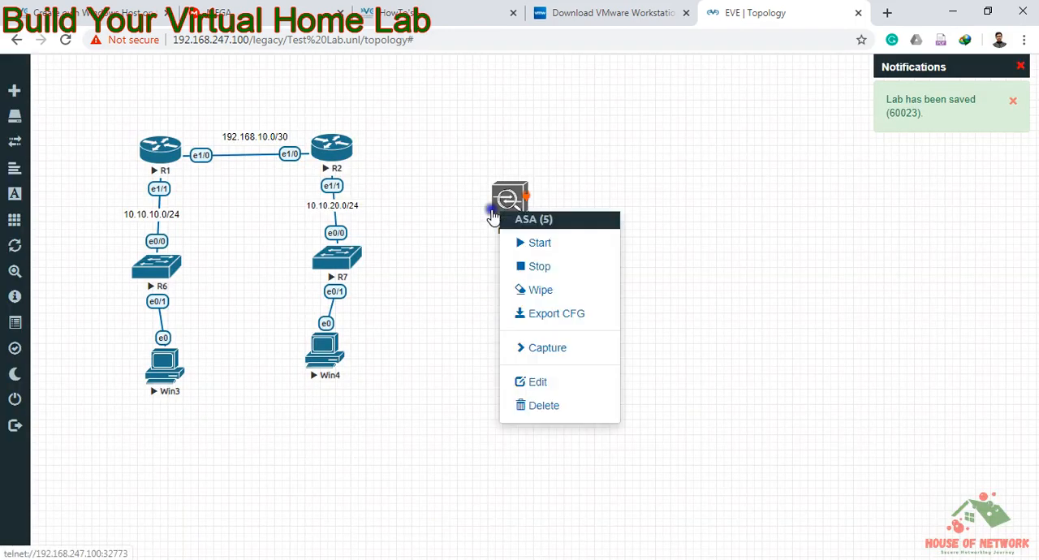
click(737, 86)
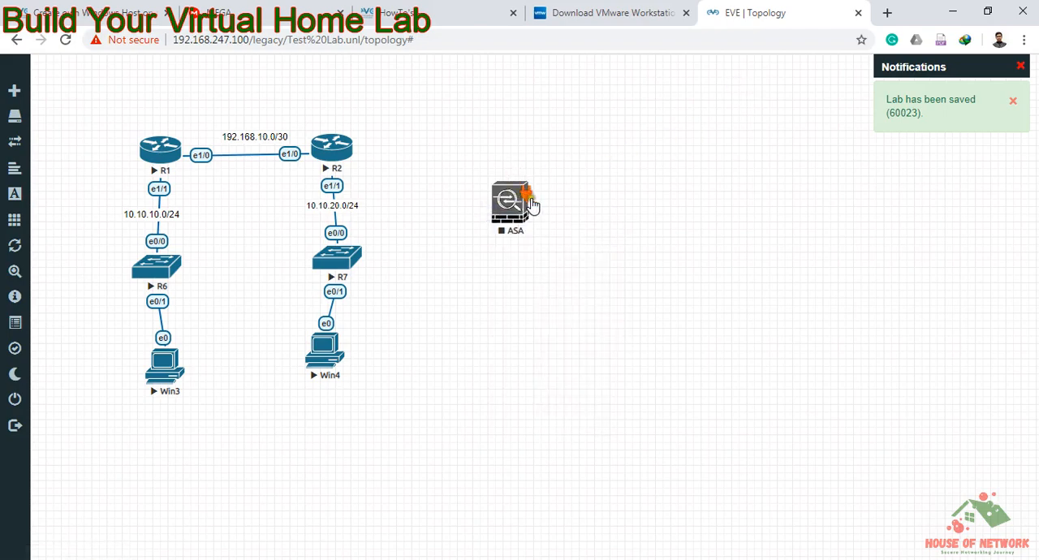
Step: Add one Windows node with the win-7-x86-IPCC image beside the ASA node
right_click(566, 196)
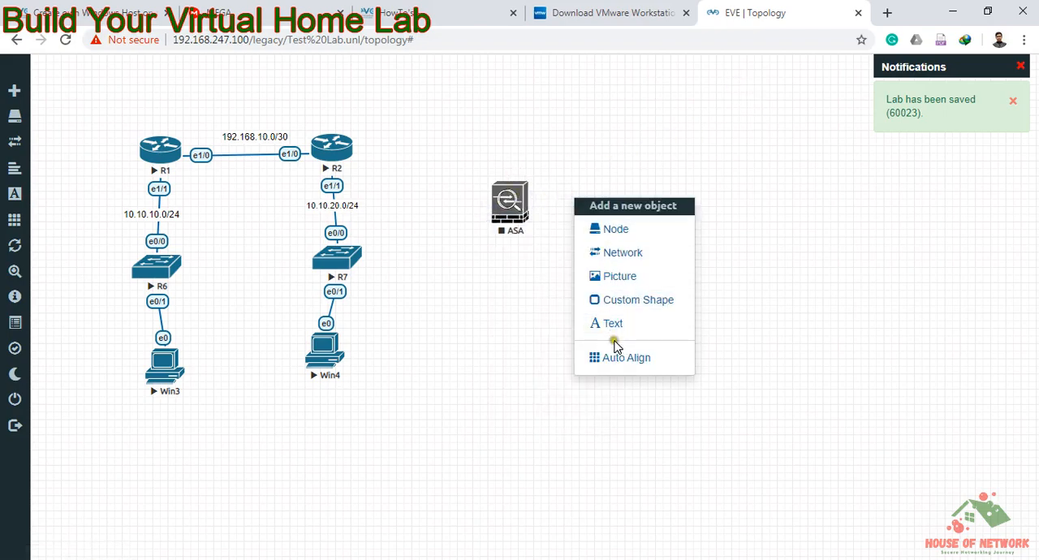
click(627, 235)
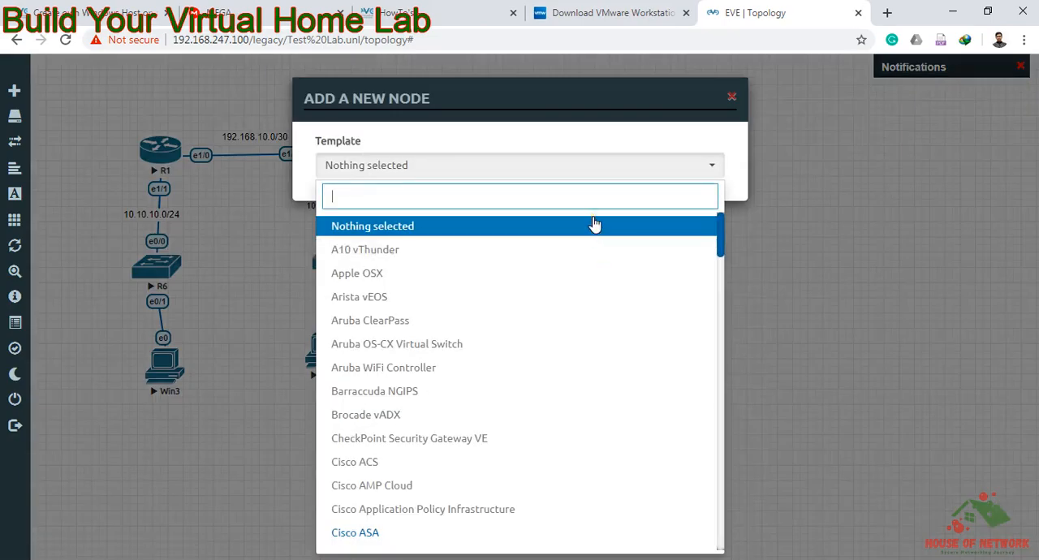
text(win)
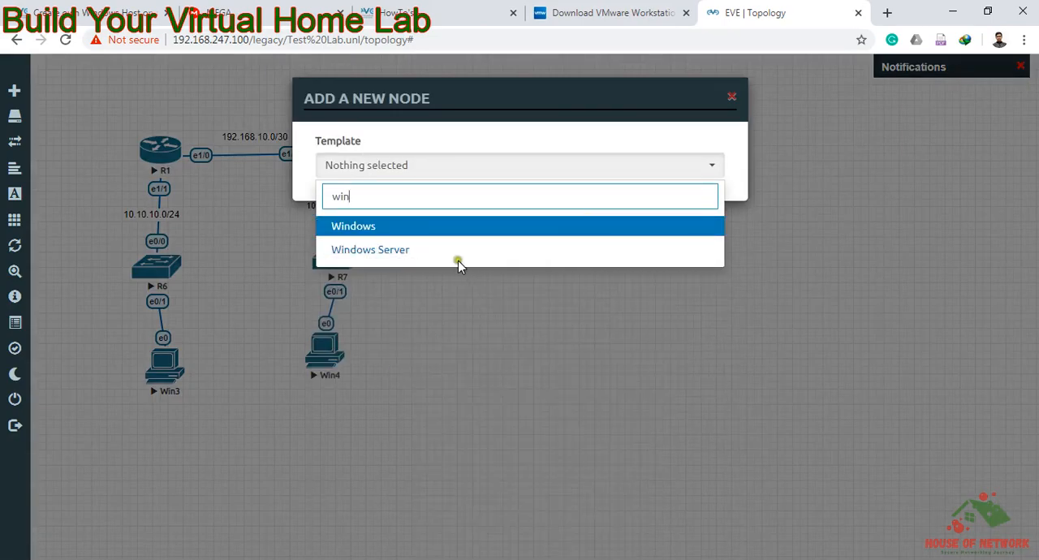
click(392, 230)
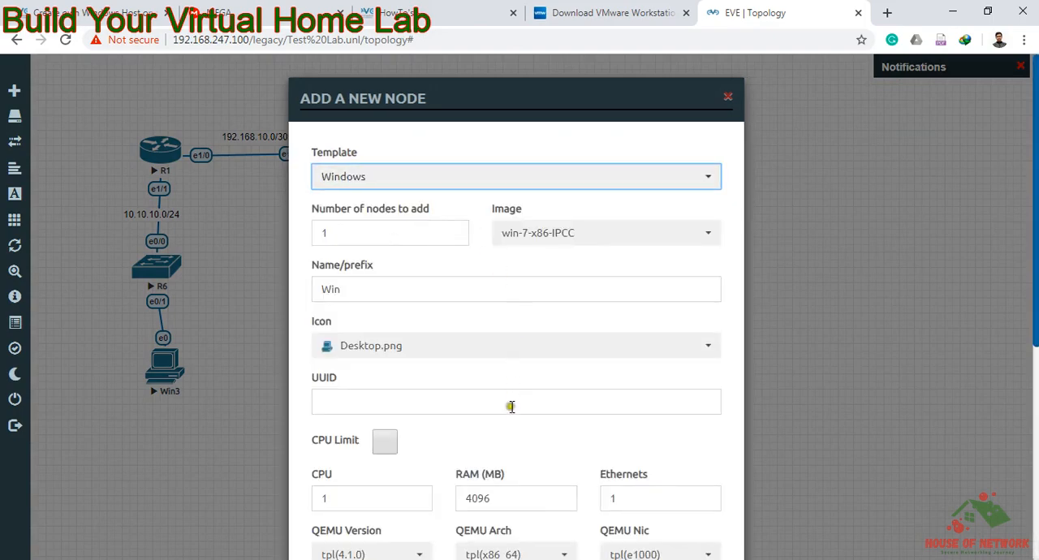
scroll(511, 411, down, 5)
click(440, 537)
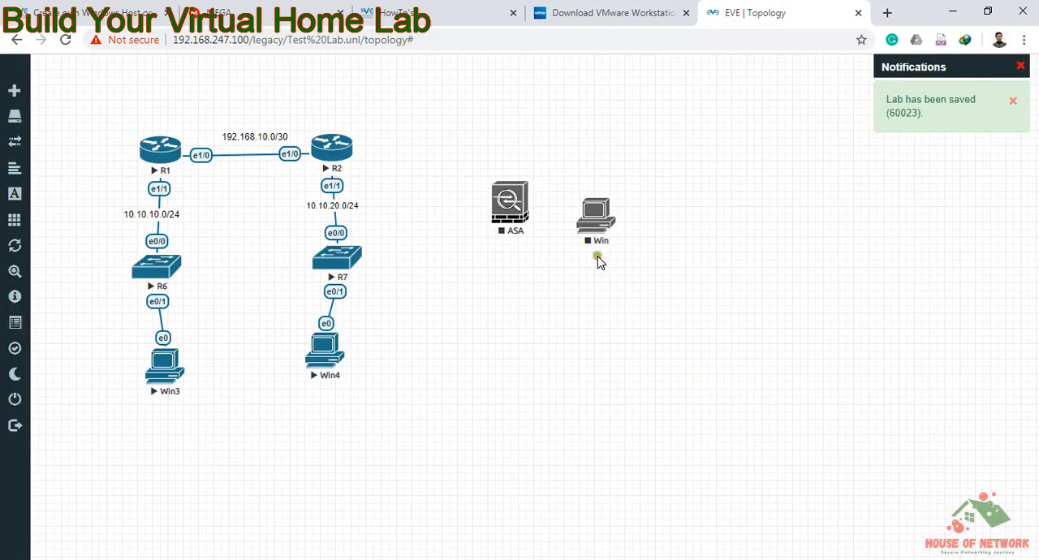
Step: Connect interface e0 of the Win node to eth0 of the ASA and move Win slightly farther from the ASA
click(601, 222)
drag(601, 223, 526, 199)
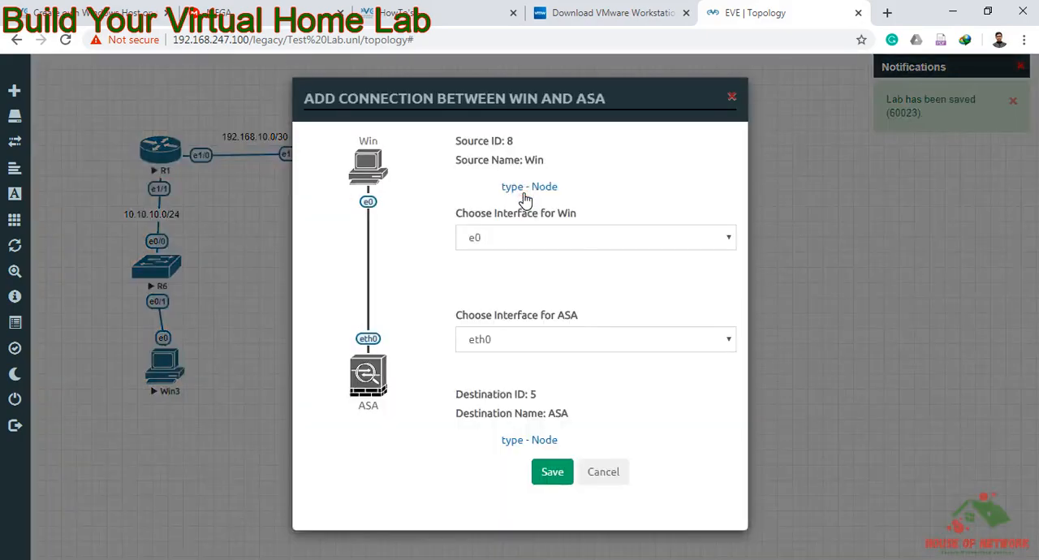
click(554, 474)
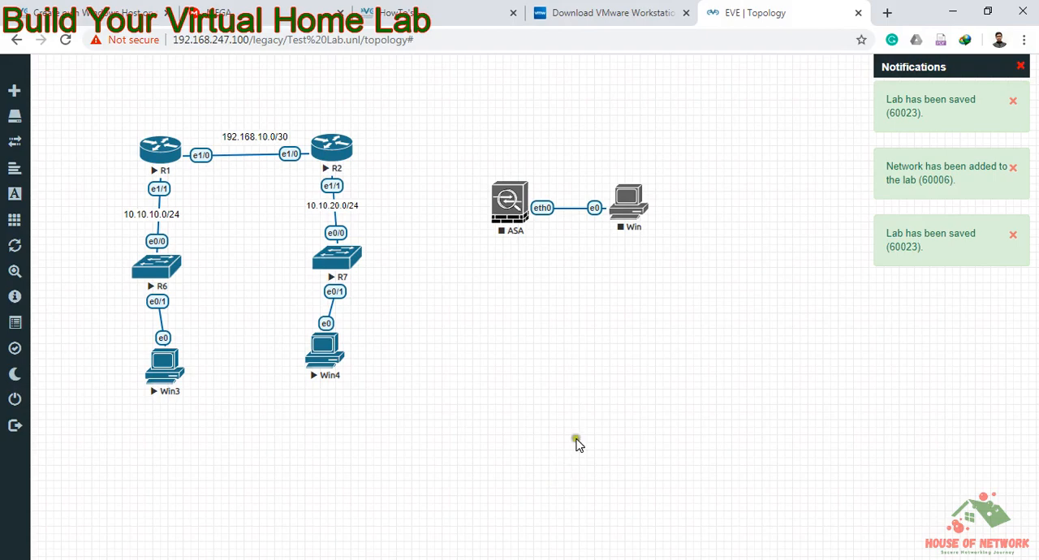
drag(622, 220, 641, 218)
Step: Select the ASA and Win nodes together and start them
drag(456, 149, 682, 262)
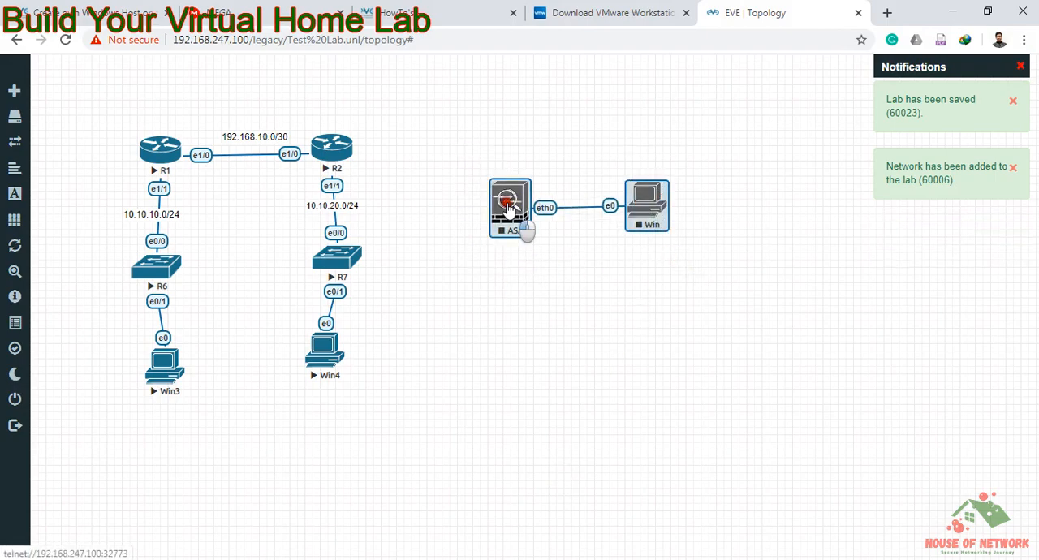
right_click(526, 219)
click(534, 234)
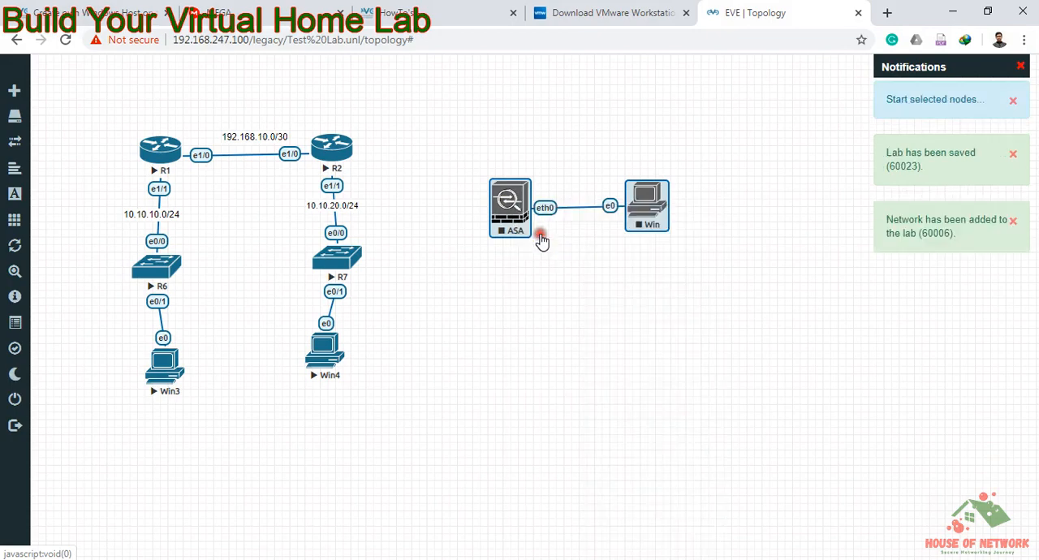
click(582, 240)
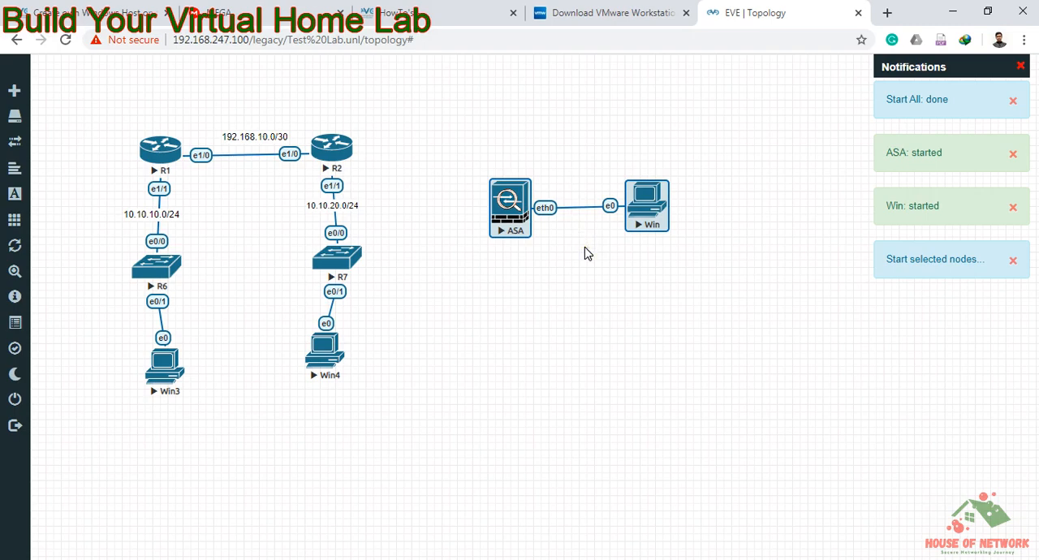
click(587, 281)
Step: Open the ASA node's console in the SSH, Telnet and Rlogin client
click(516, 209)
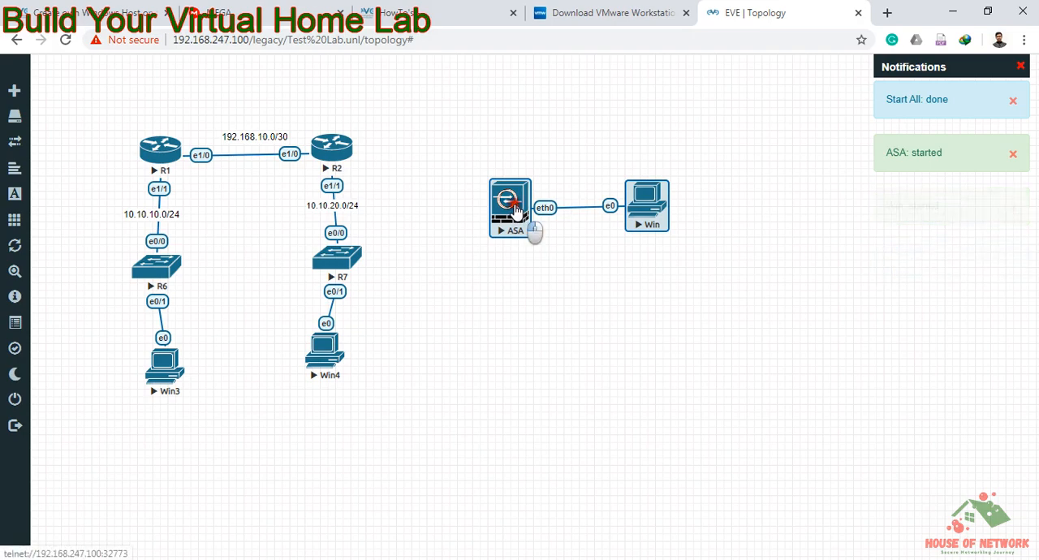
click(543, 144)
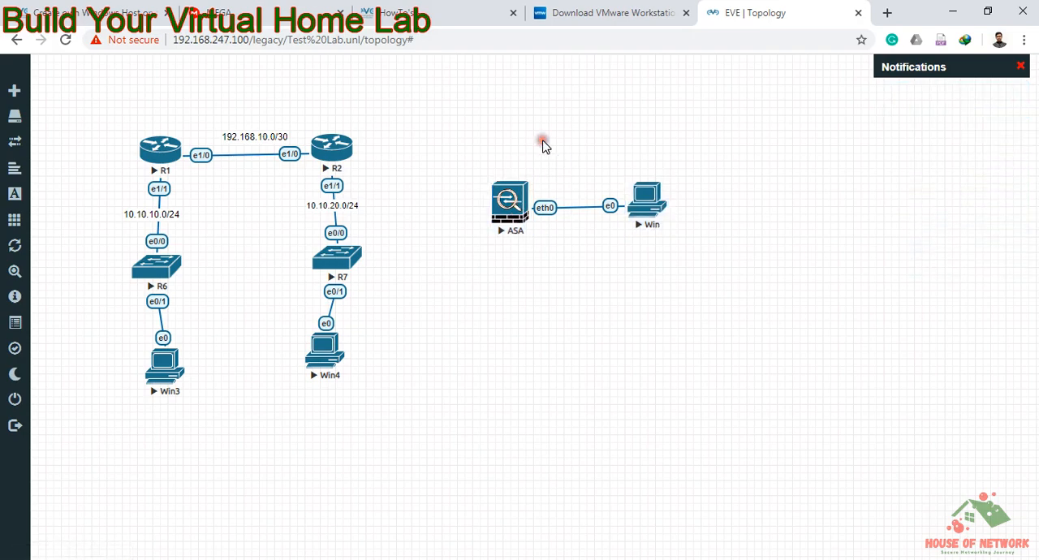
click(511, 149)
click(517, 149)
click(524, 144)
click(522, 149)
click(522, 155)
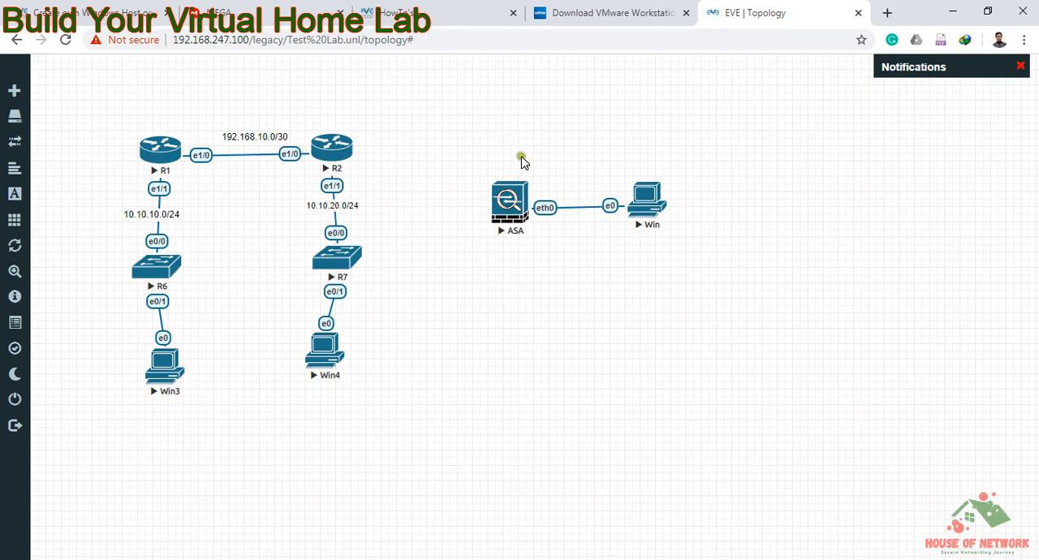
click(510, 197)
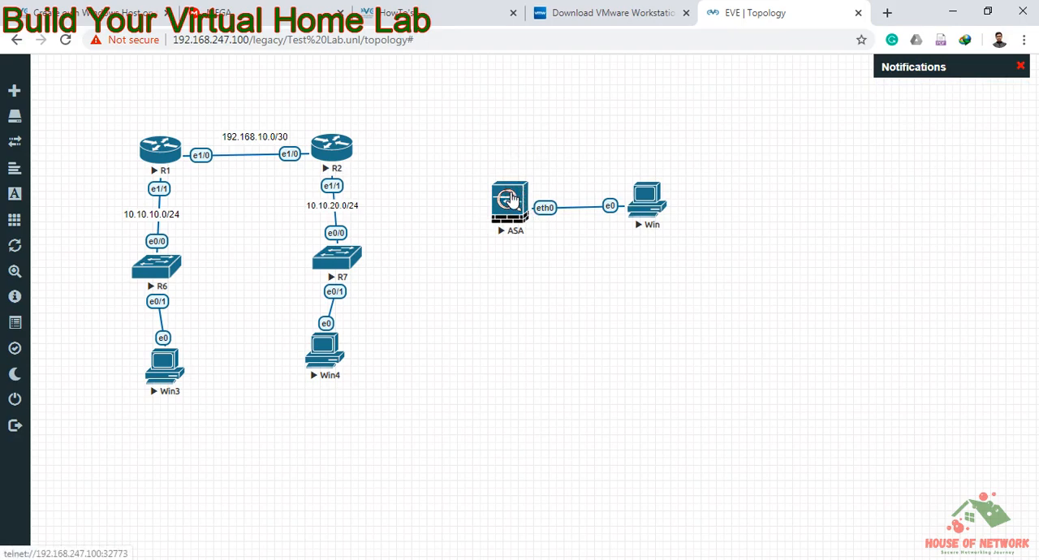
click(517, 156)
right_click(518, 144)
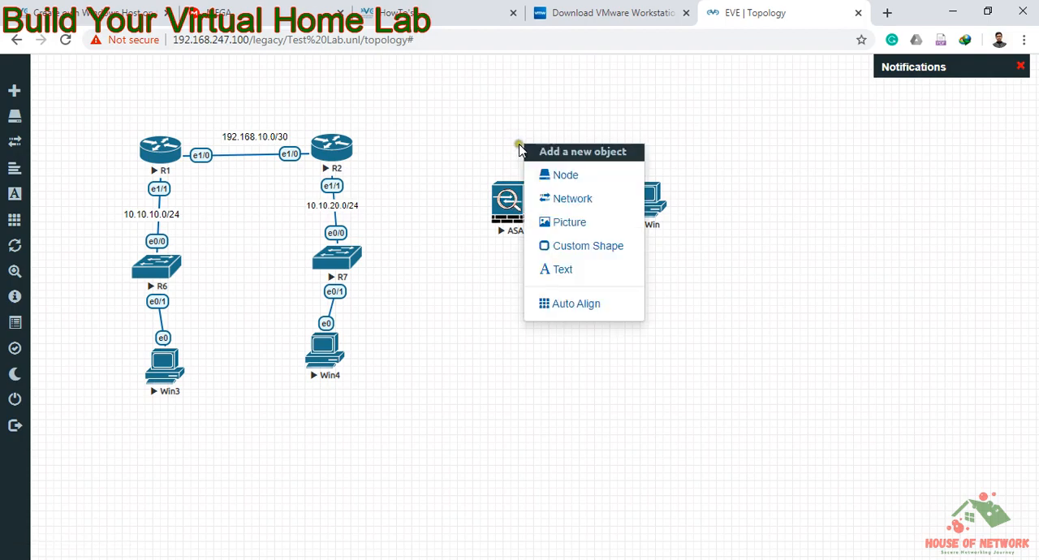
click(482, 148)
click(505, 199)
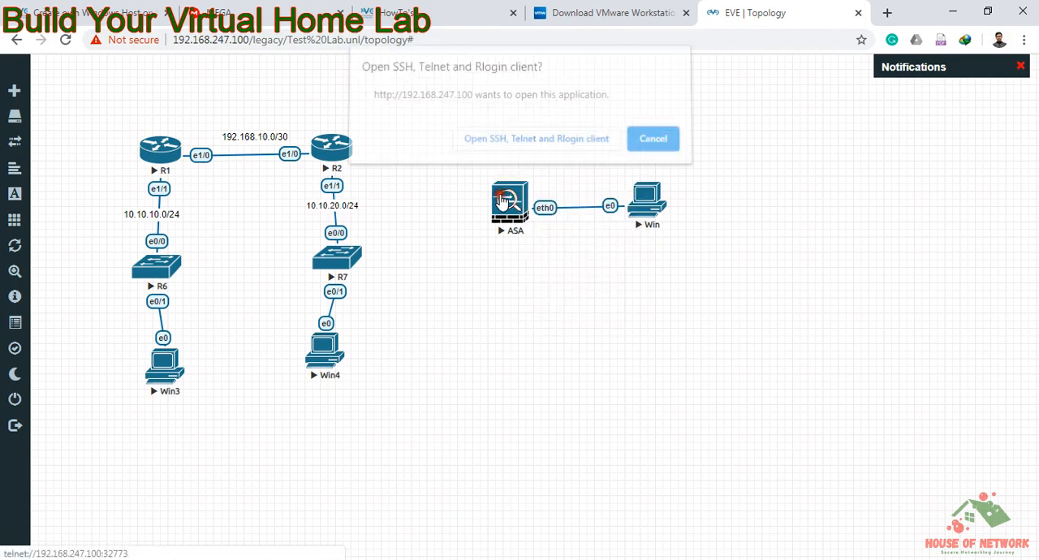
click(518, 144)
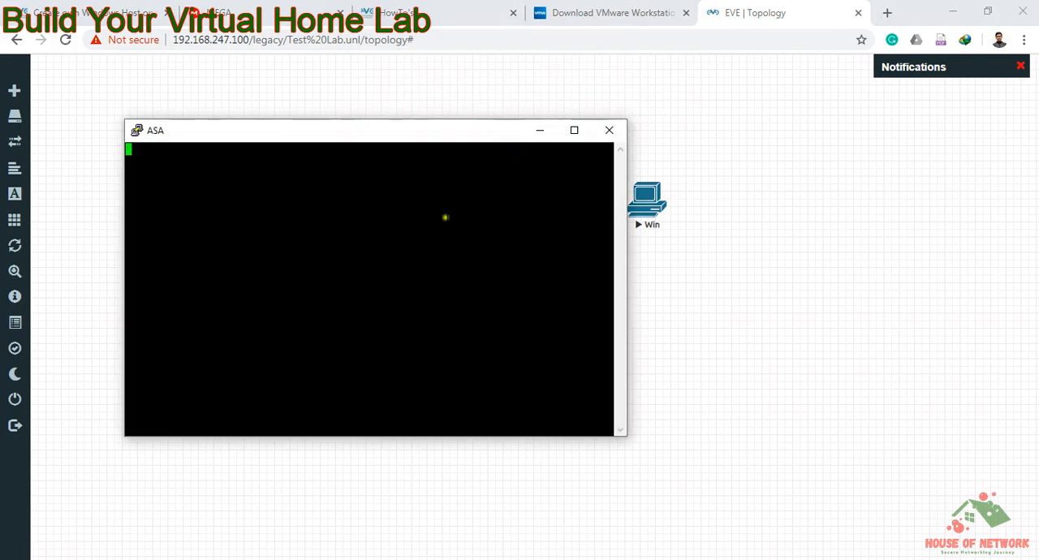
Step: Open the graphical console of the Win node connected to the ASA and minimize its window
click(647, 208)
click(569, 152)
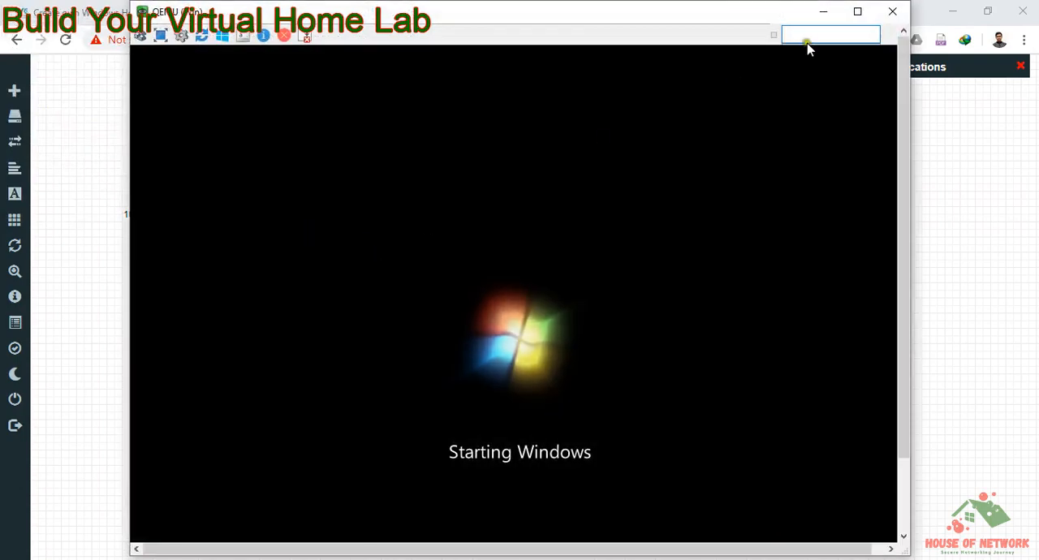
click(824, 11)
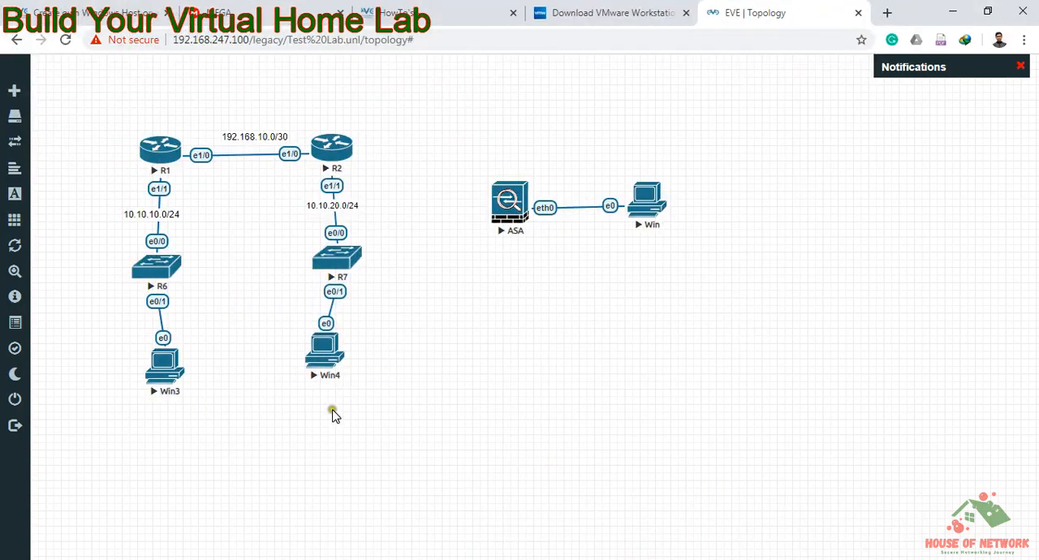
Step: Select R1, R2, R6, R7, Win3 and Win4 together, stop them, and clear the selection
drag(330, 412, 133, 121)
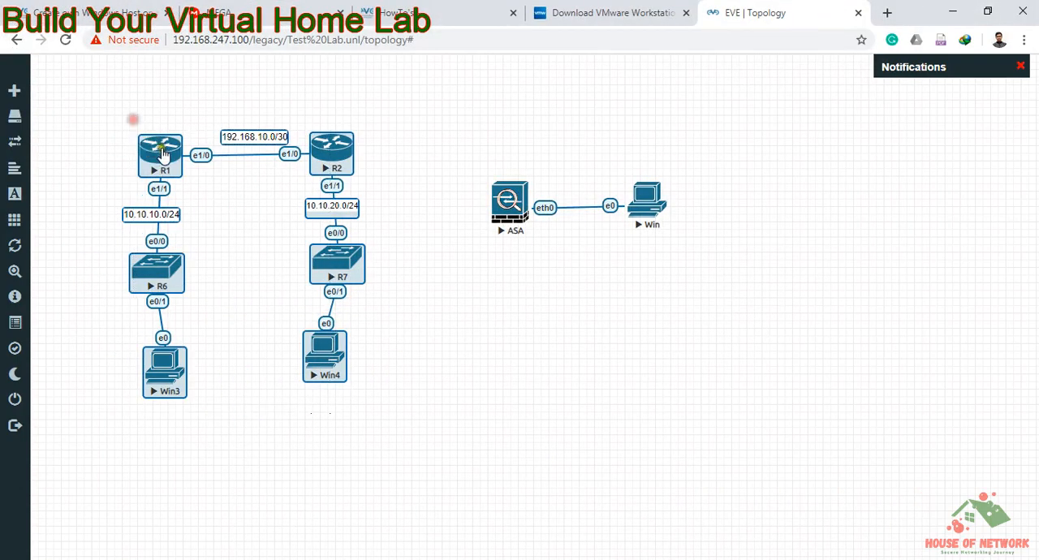
right_click(167, 155)
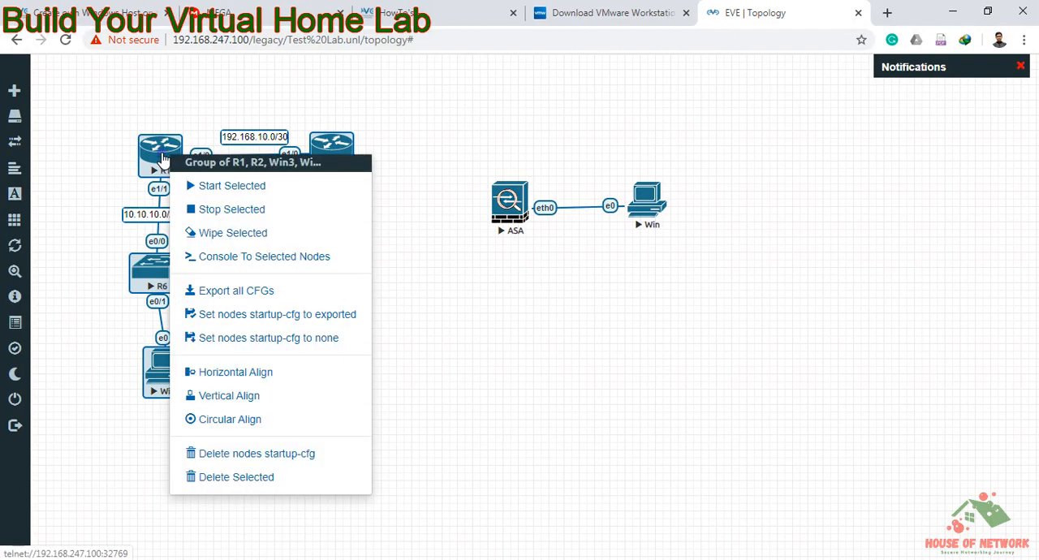
click(199, 211)
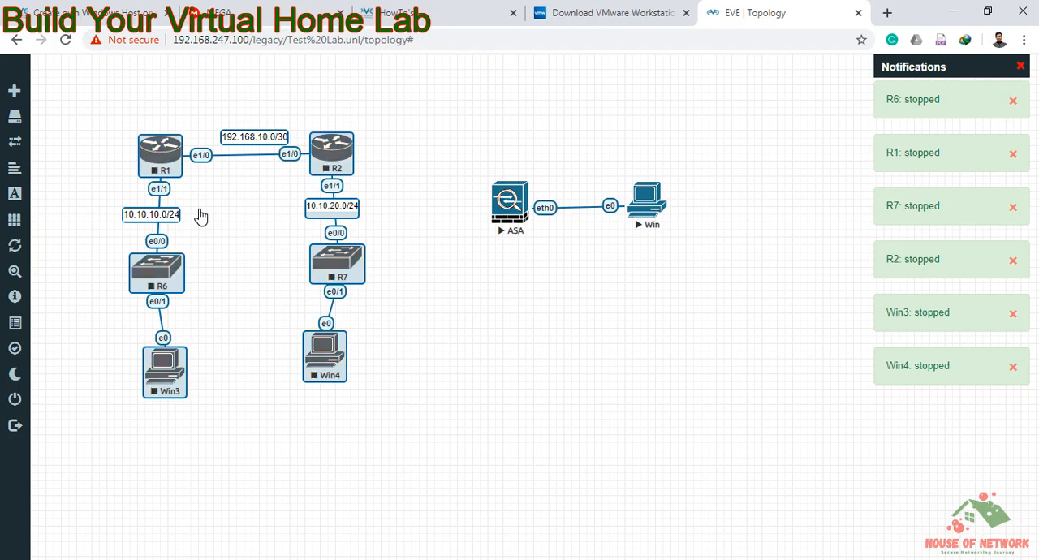
click(250, 272)
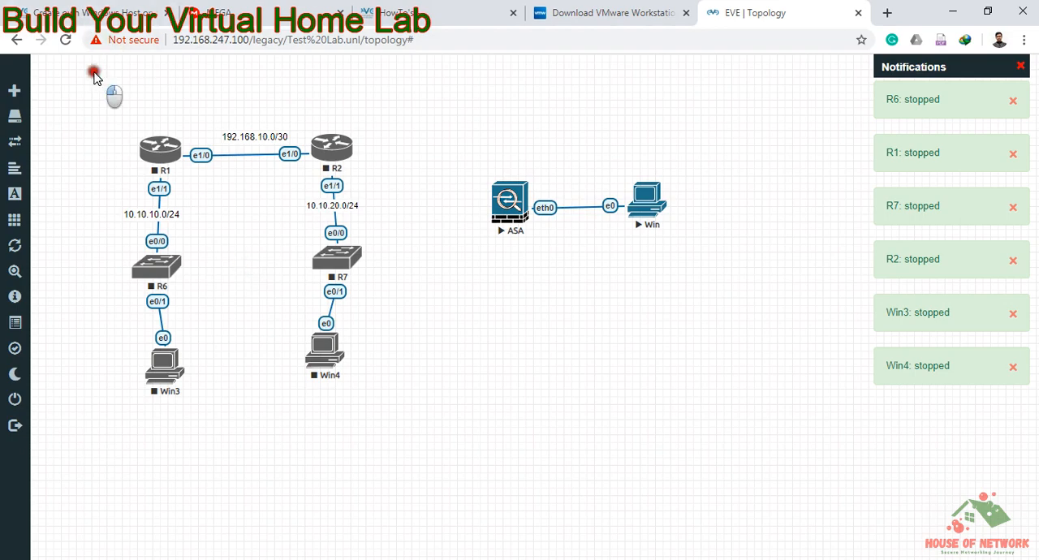
drag(94, 73, 382, 429)
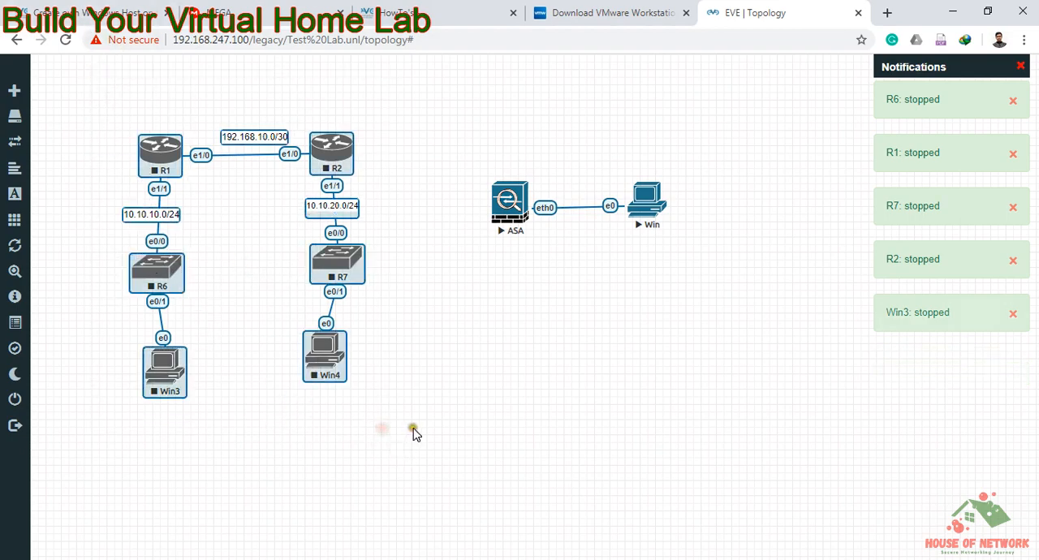
click(413, 433)
Step: Dismiss the extra client launch prompt for the ASA and bring its already open console forward to check booting
click(505, 207)
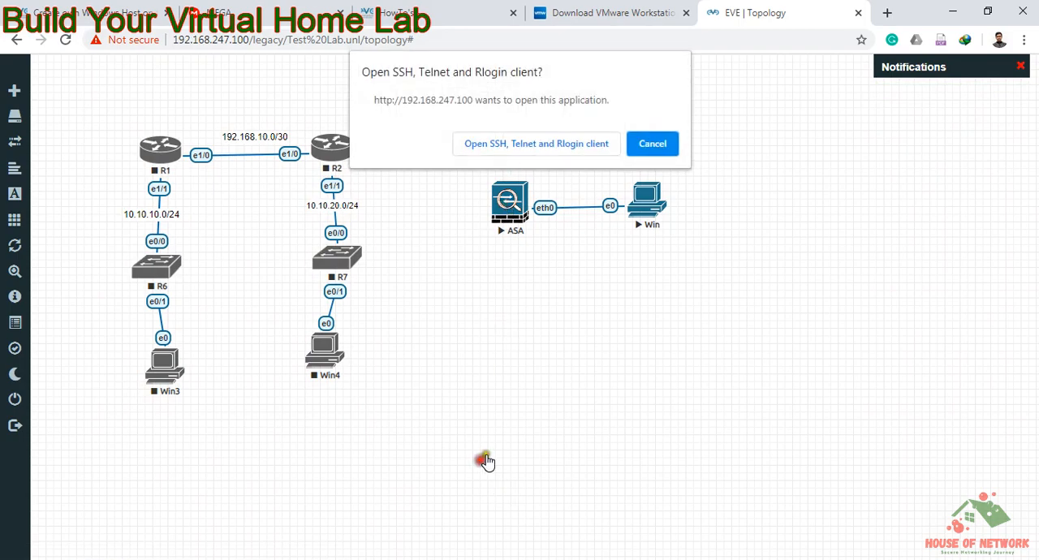
click(548, 559)
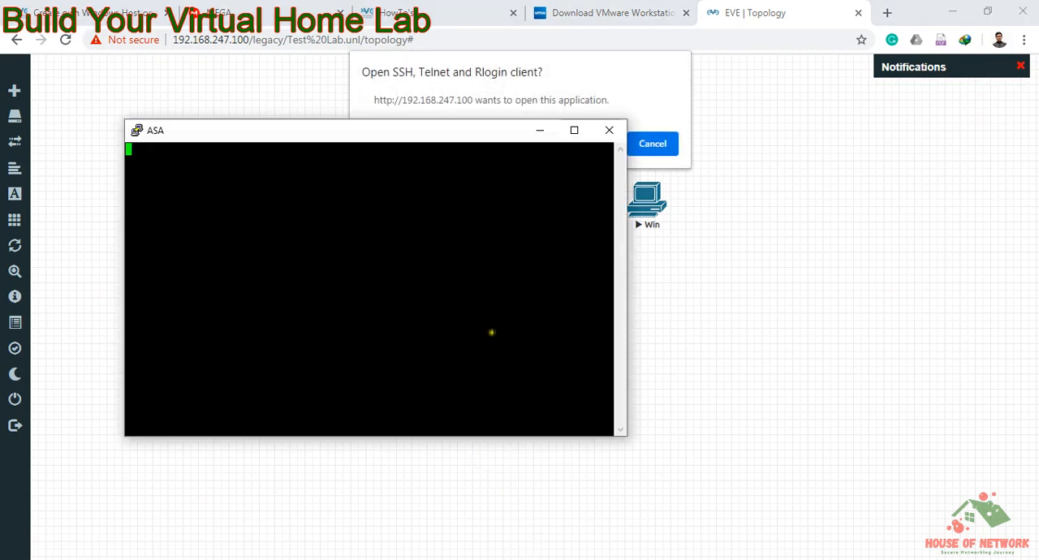
click(685, 158)
click(675, 152)
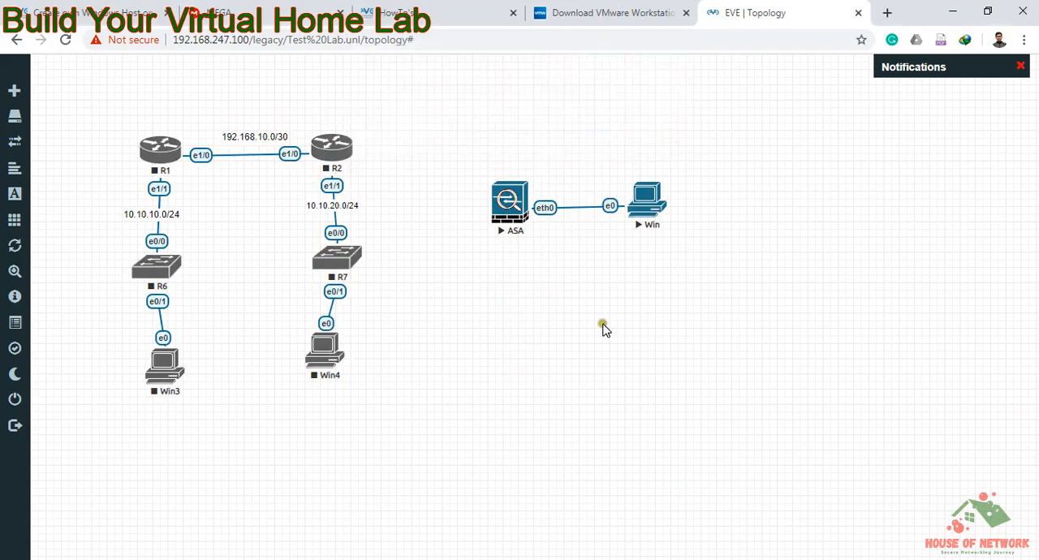
click(528, 559)
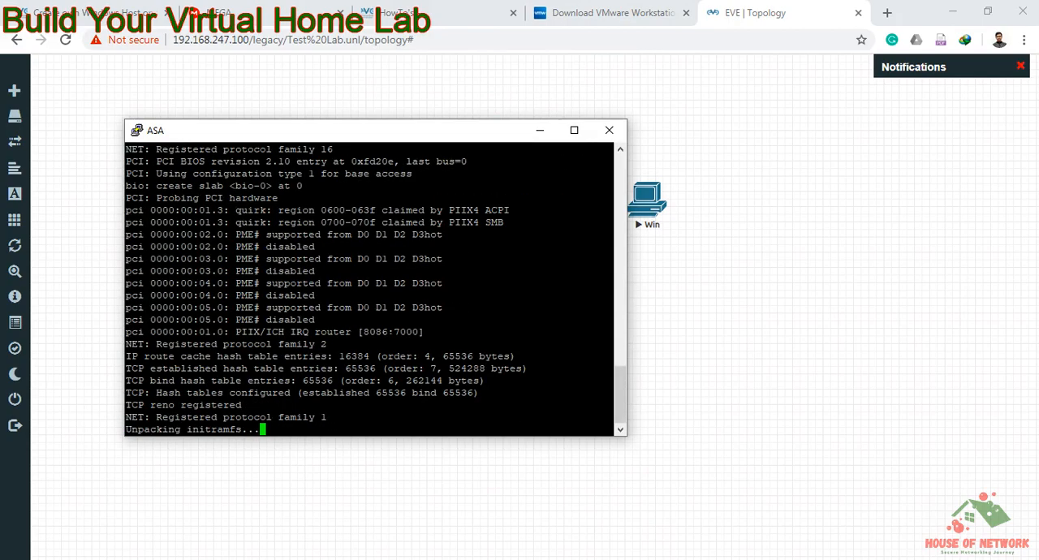
Step: Switch to the Win node's console, log in to Windows 7 with the account password, and postpone the requested restart
key(alt+Tab)
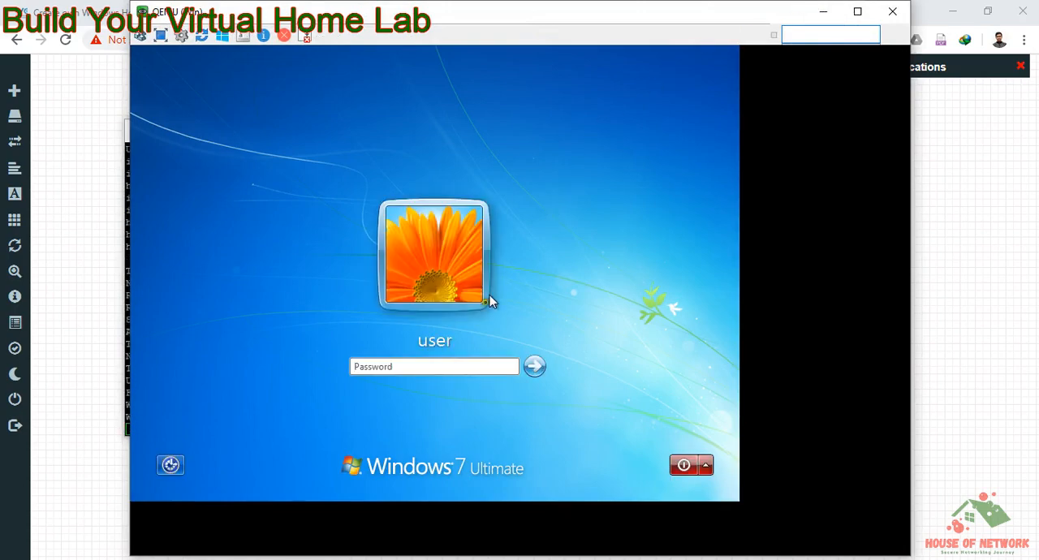
click(442, 367)
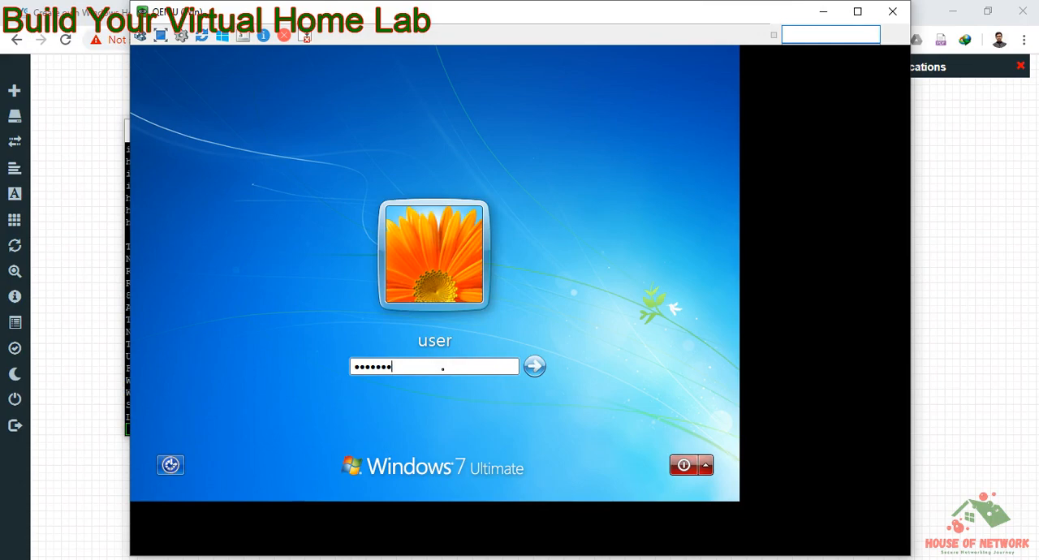
key(Return)
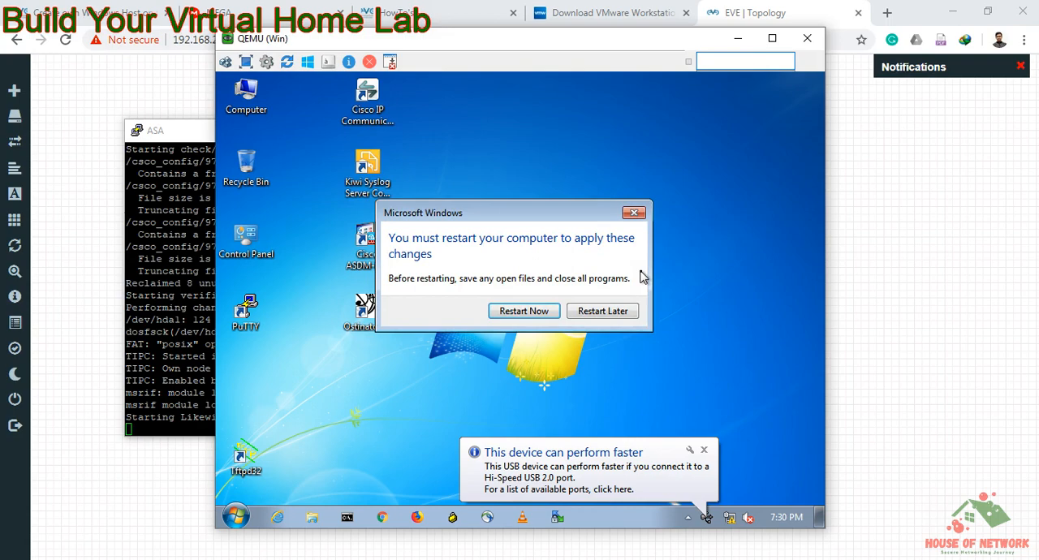
click(605, 317)
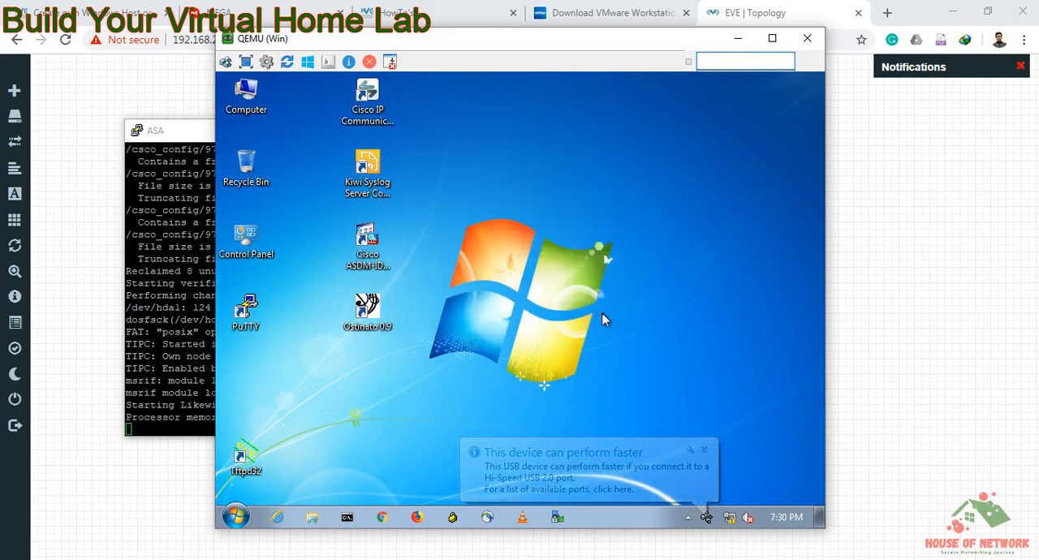
Step: Check the ASA console's boot progress and launch the Cisco ASDM-IDM Launcher from the Win node's desktop
click(195, 281)
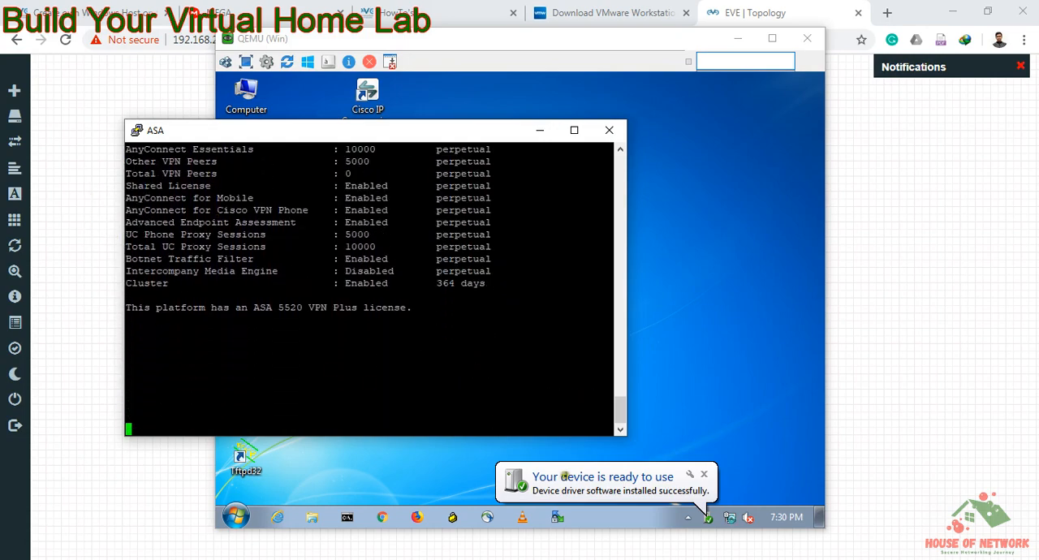
click(706, 419)
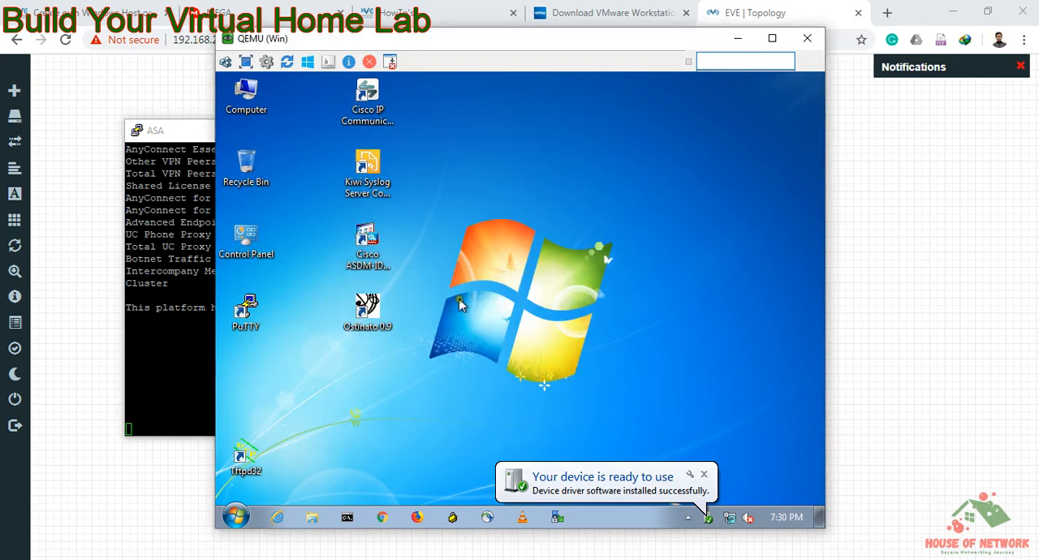
click(364, 255)
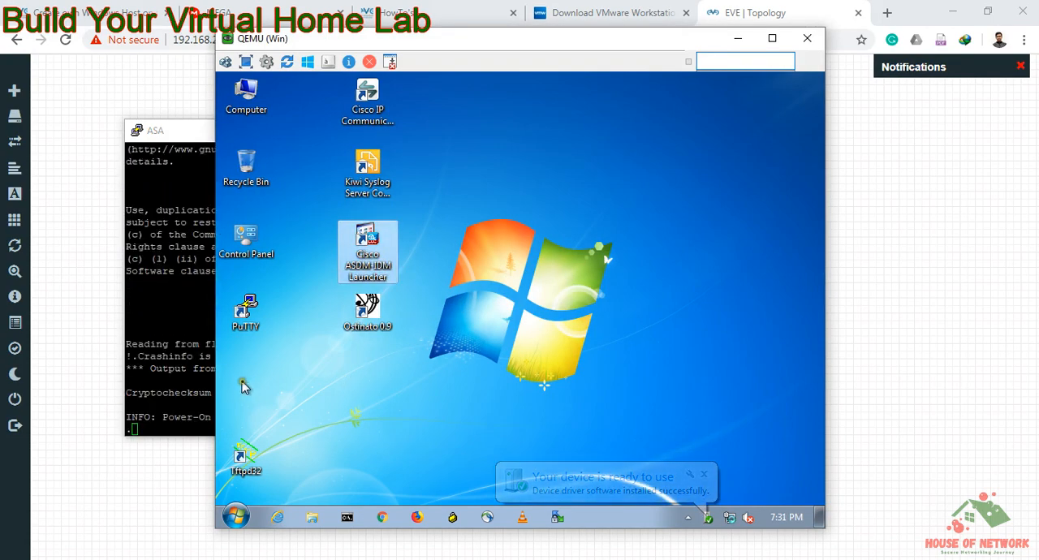
click(174, 363)
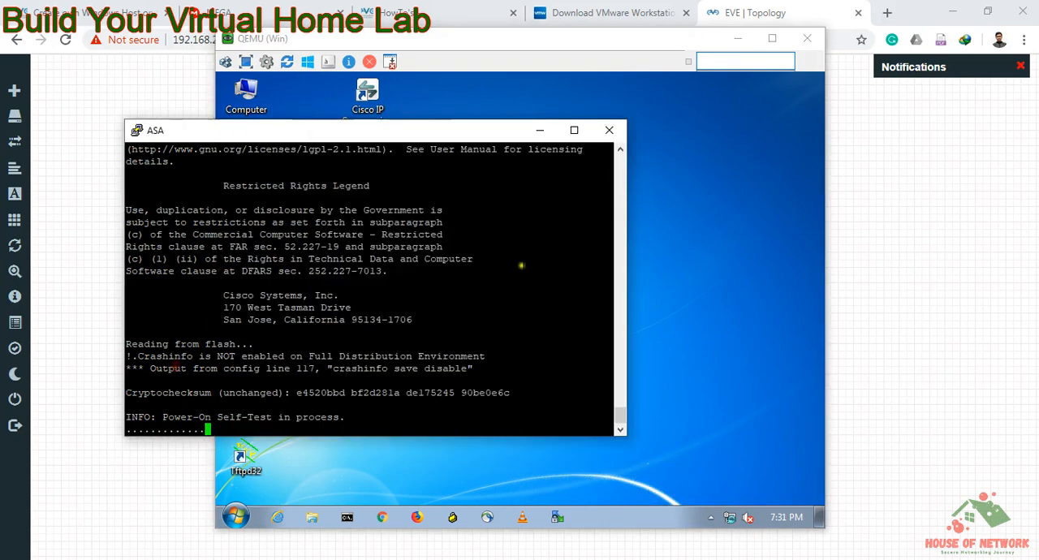
click(700, 304)
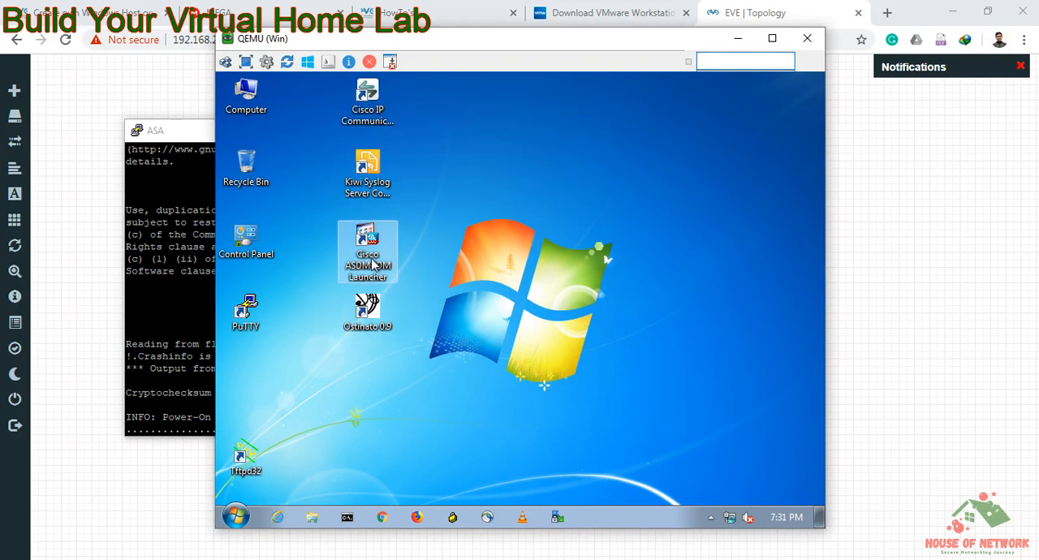
click(200, 251)
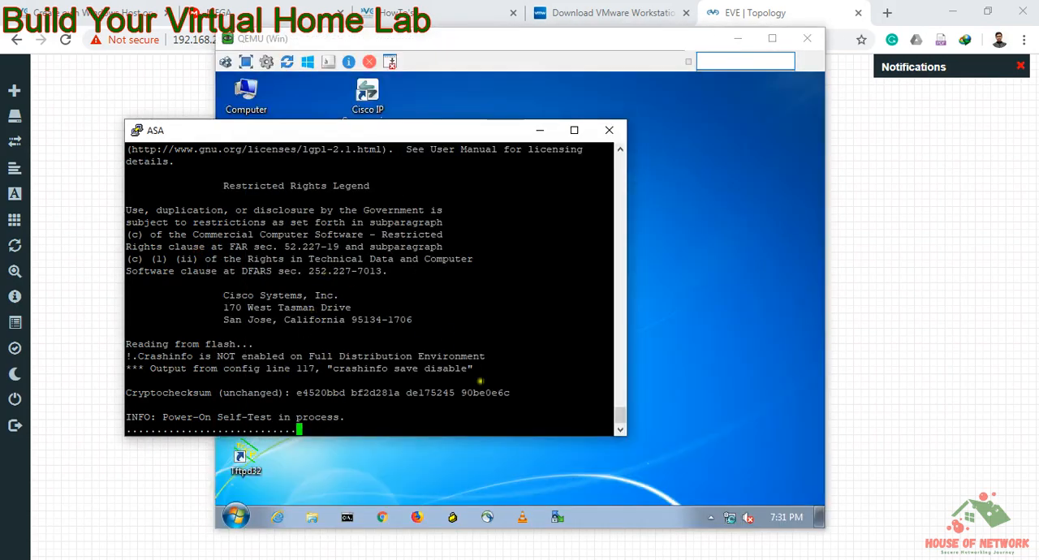
Step: Enter privileged mode on the ASA with en and a blank password, and return to the ASDM-IDM Launcher on the Win node
drag(458, 422, 277, 325)
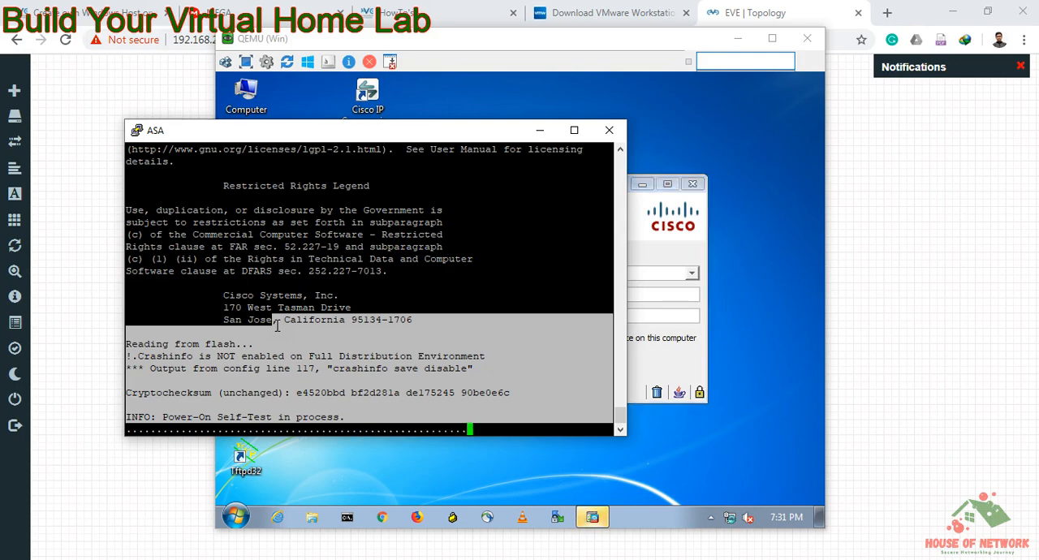
key(Return)
key(Return)
key(Return)
key(Return)
key(Return)
key(Return)
key(Return)
key(Return)
key(Return)
key(Return)
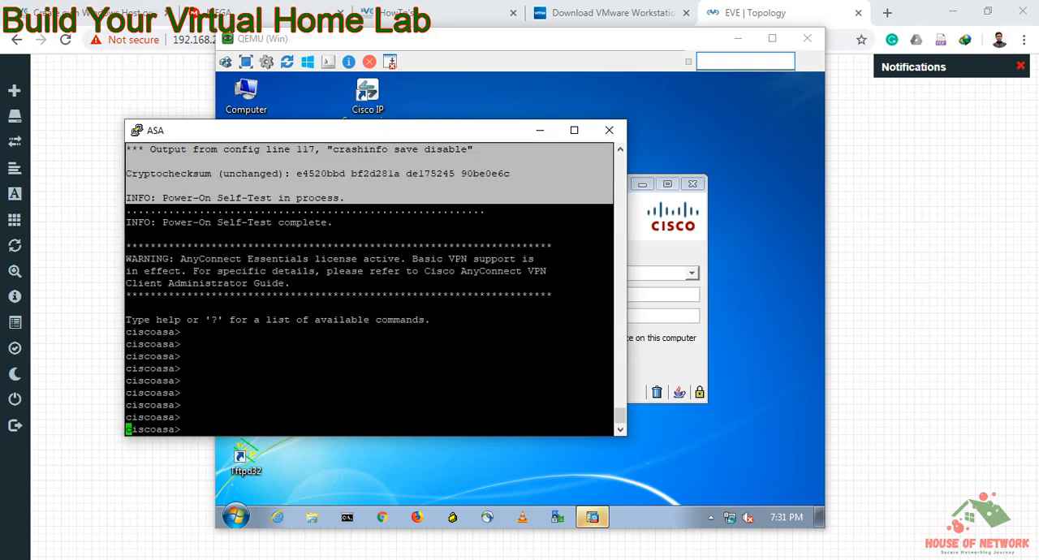
text(en)
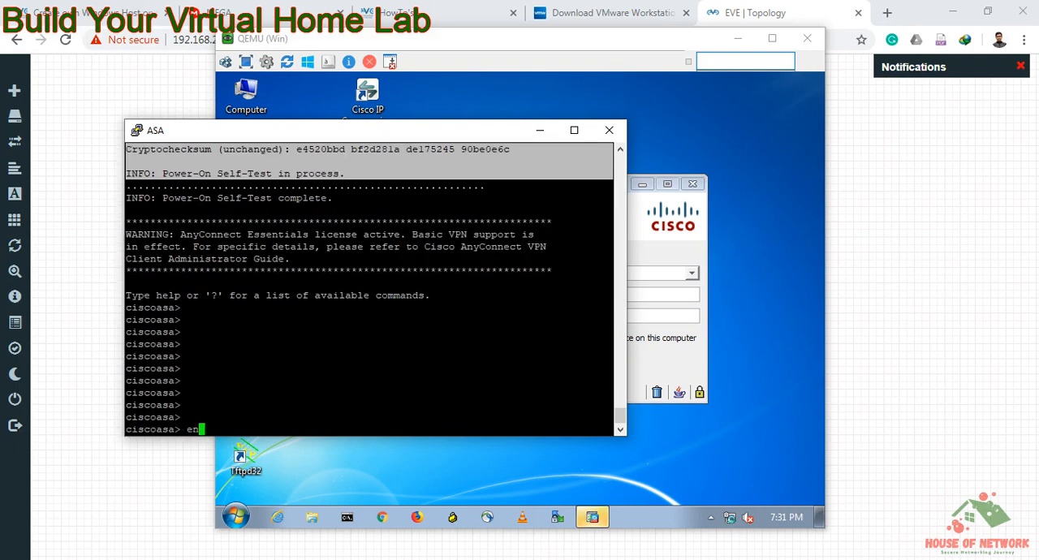
key(Return)
key(Return)
key(Return)
key(Return)
key(Return)
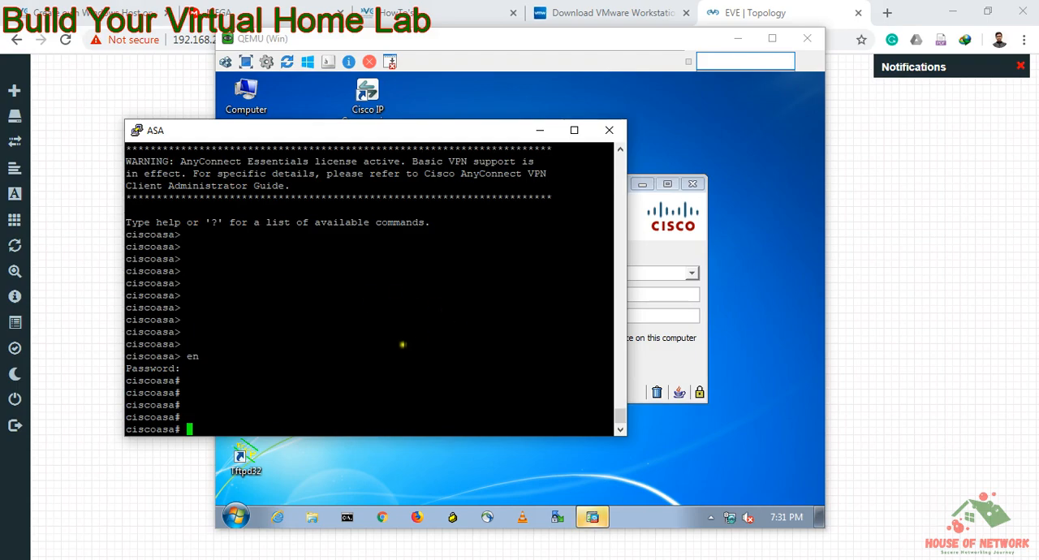
click(664, 250)
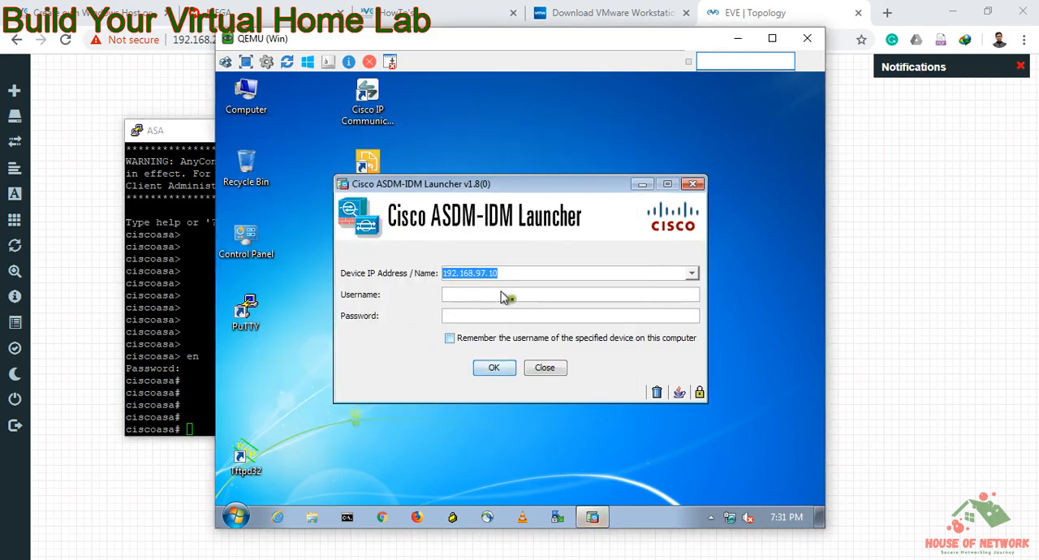